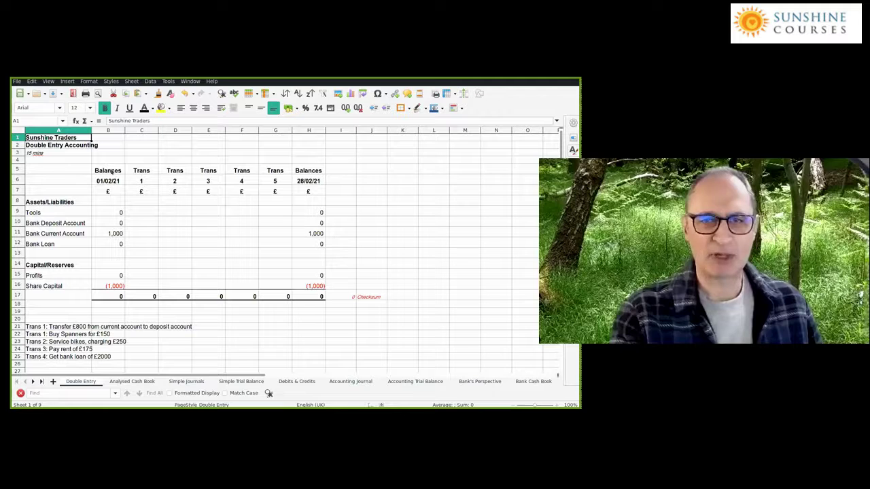
# Enter -800 for Bank Current Account in the Trans 1 column (C11), recording the transfer out against the opening balances.
pyautogui.click(109, 233)
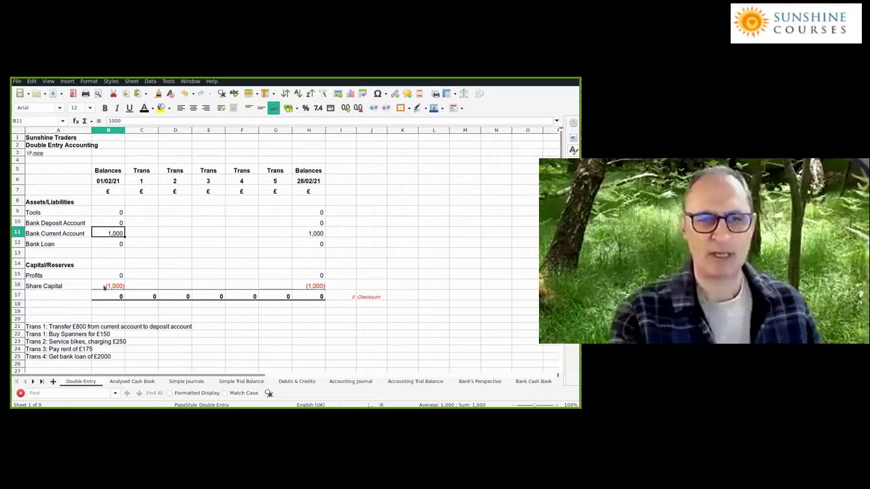
pyautogui.click(105, 286)
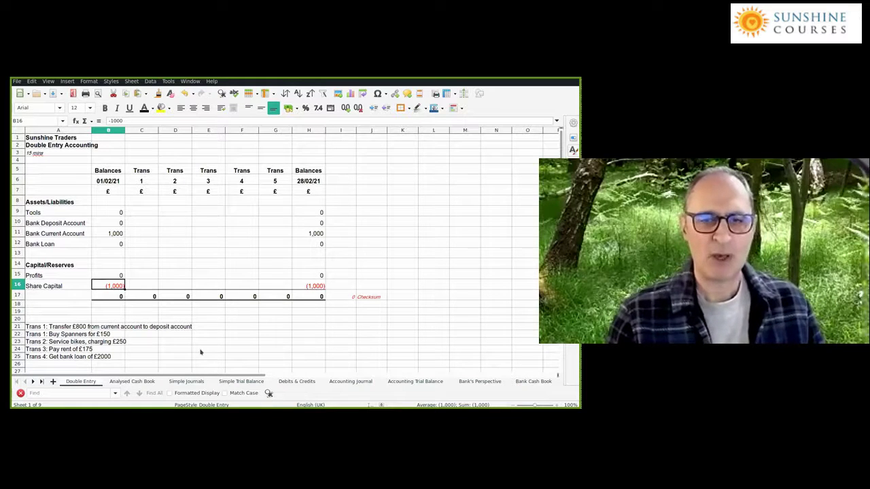
pyautogui.click(112, 236)
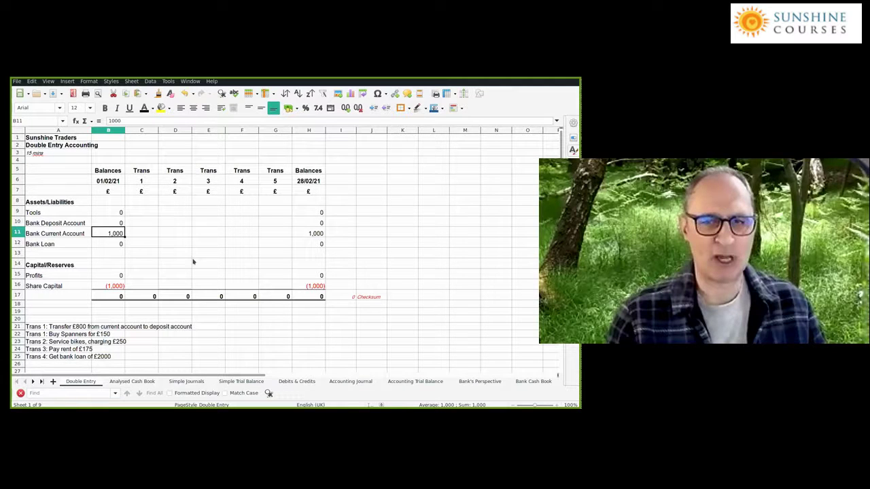
pyautogui.click(90, 328)
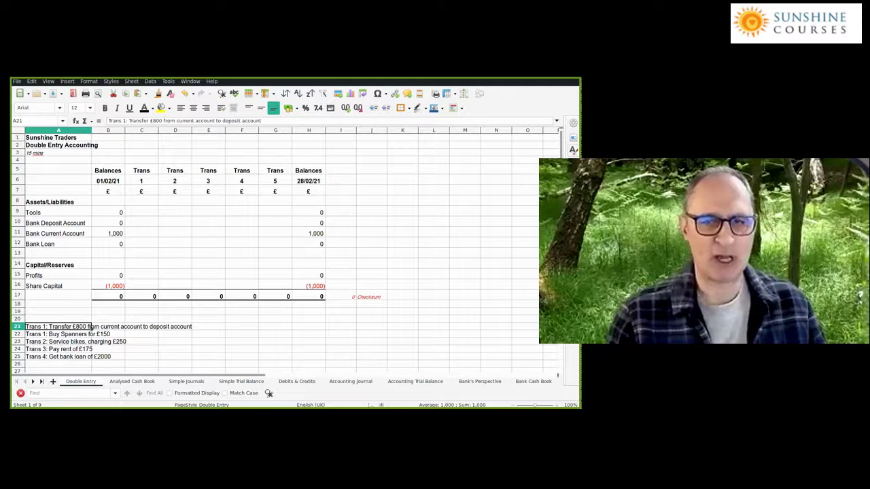
pyautogui.click(111, 235)
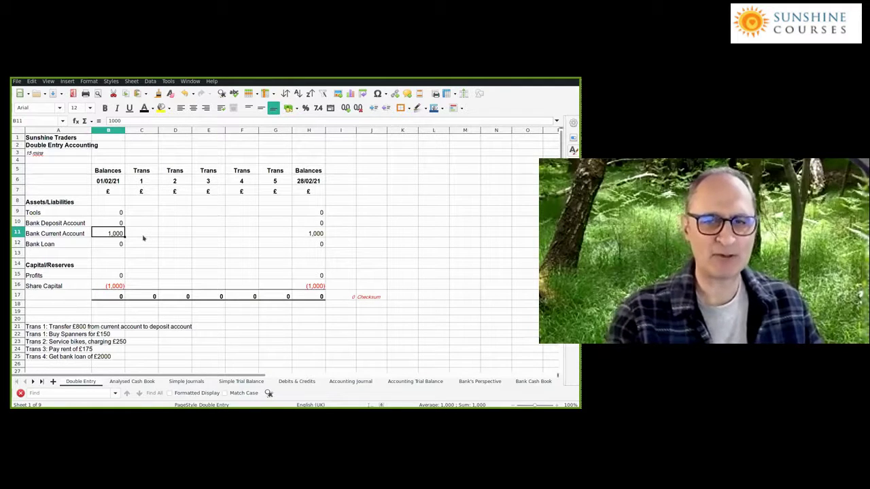
pyautogui.click(144, 232)
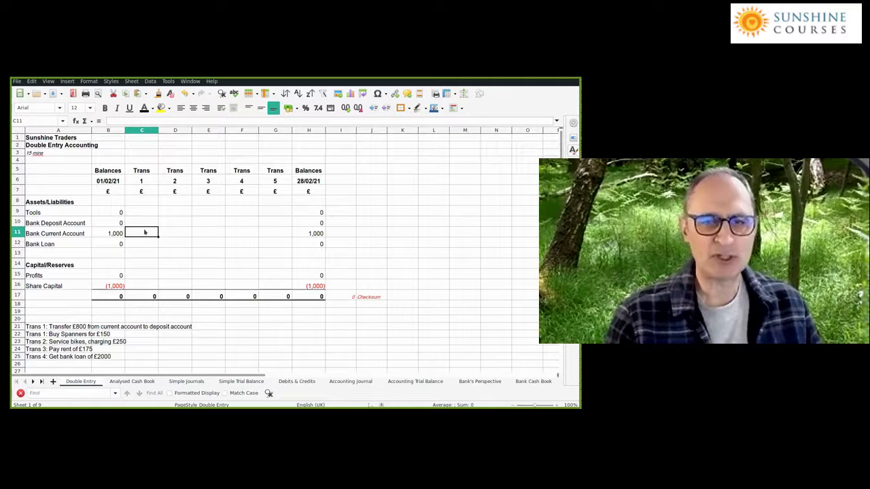
pyautogui.write('-800')
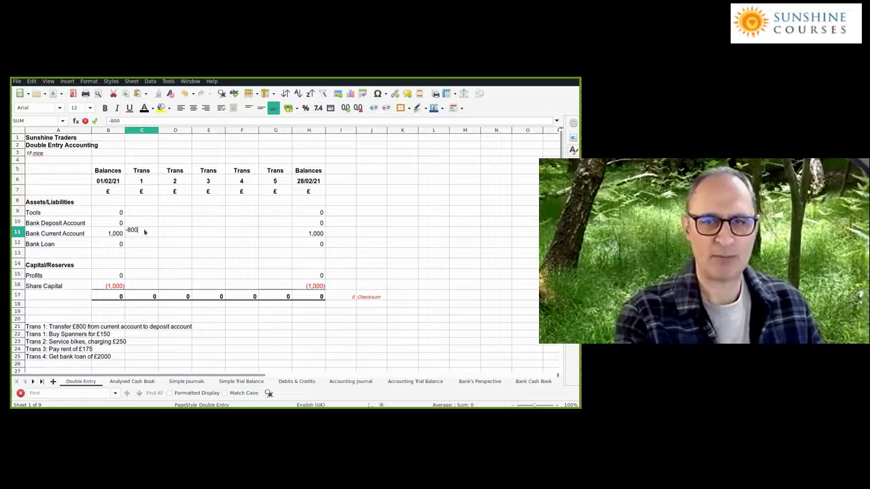
pyautogui.press('Return')
# Enter 800 for Bank Deposit Account in the Trans 1 column (C10) as the matching side of the transfer.
pyautogui.click(145, 233)
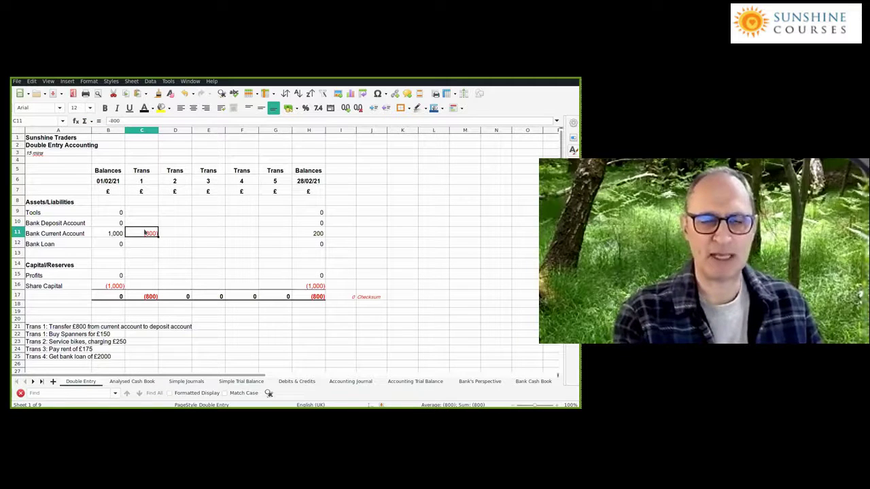
pyautogui.press('Up')
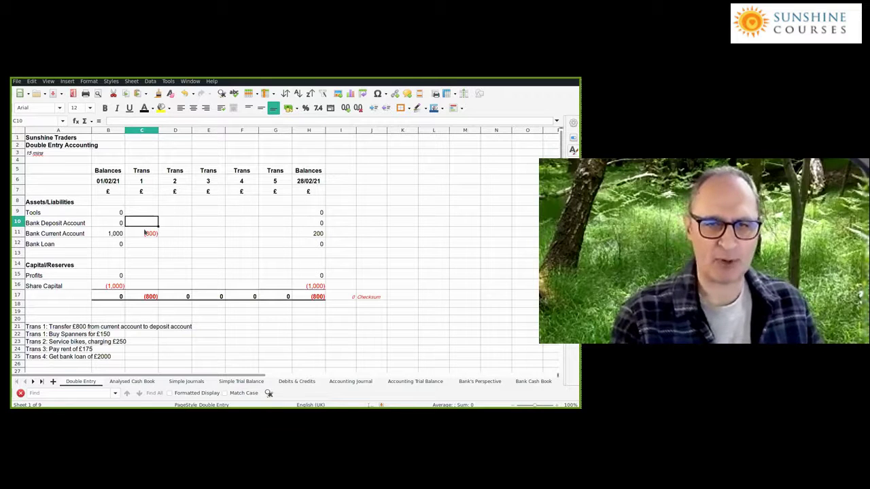
pyautogui.write('800')
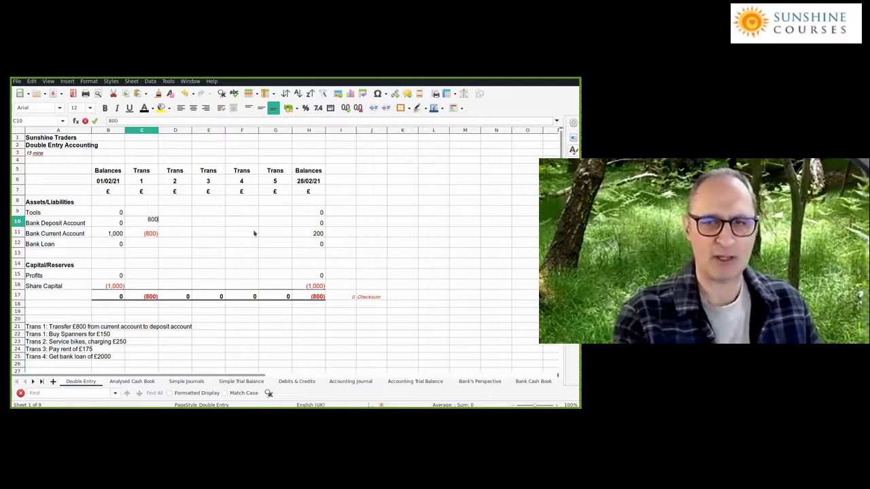
pyautogui.press('Return')
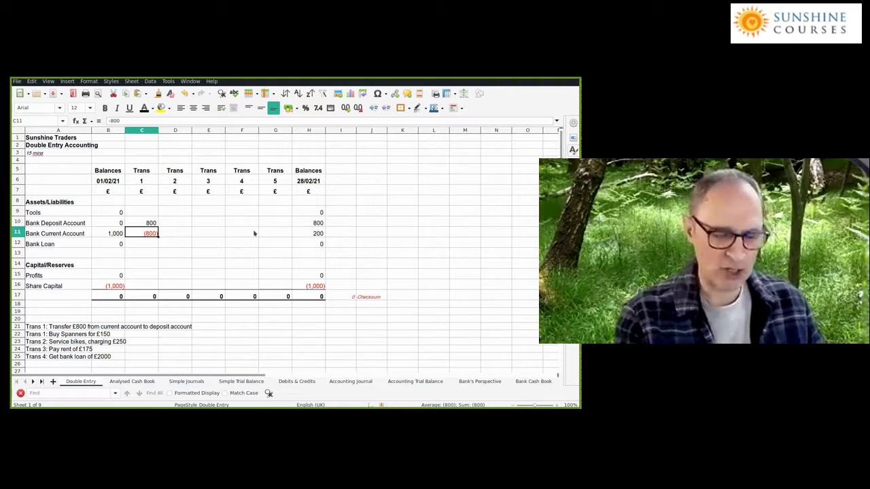
# Examine the Bank Current Account row from its opening balance through the transaction columns to its closing balance.
pyautogui.press('Left')
pyautogui.press('Right')
pyautogui.press('Right')
pyautogui.press('Right')
pyautogui.press('Right')
pyautogui.press('Right')
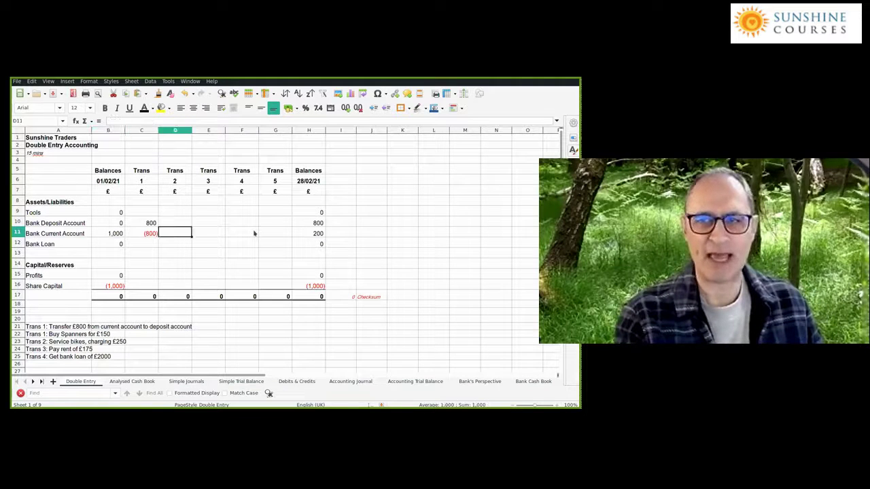
pyautogui.press('Right')
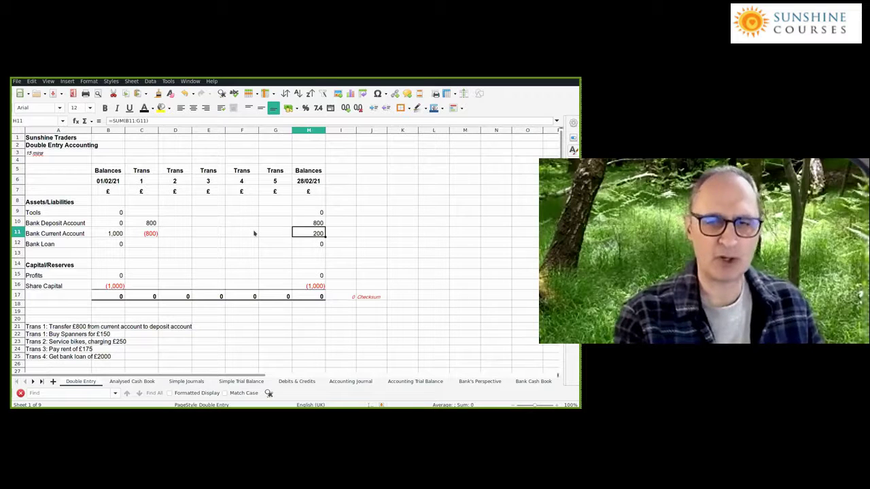
pyautogui.press('Left')
pyautogui.press('Left')
pyautogui.press('Left')
pyautogui.press('Left')
pyautogui.press('Left')
pyautogui.press('Left')
# Examine the Bank Deposit Account row from its opening balance through the Trans 1 entry to its closing balance.
pyautogui.press('Up')
pyautogui.press('Up')
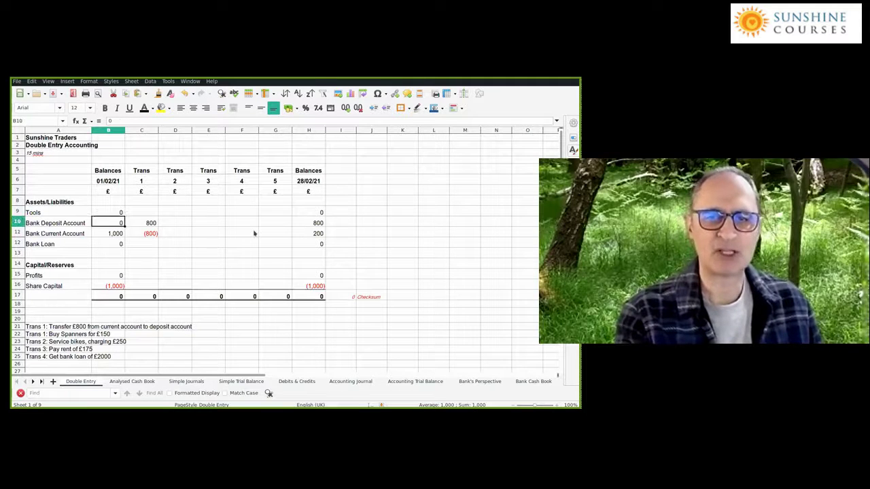
pyautogui.press('Down')
pyautogui.press('Down')
pyautogui.press('Down')
pyautogui.press('Down')
pyautogui.press('Up')
pyautogui.press('Up')
pyautogui.press('Up')
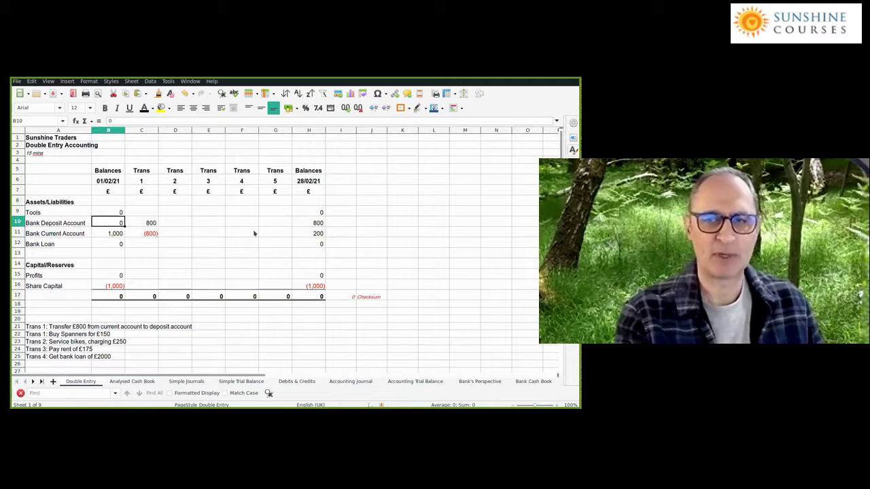
pyautogui.press('Right')
pyautogui.press('Right')
pyautogui.press('Right')
pyautogui.press('Right')
pyautogui.press('Right')
pyautogui.press('Left')
pyautogui.press('Left')
pyautogui.press('Left')
pyautogui.press('Left')
pyautogui.press('Right')
pyautogui.press('Right')
pyautogui.press('Right')
pyautogui.press('Right')
pyautogui.press('Right')
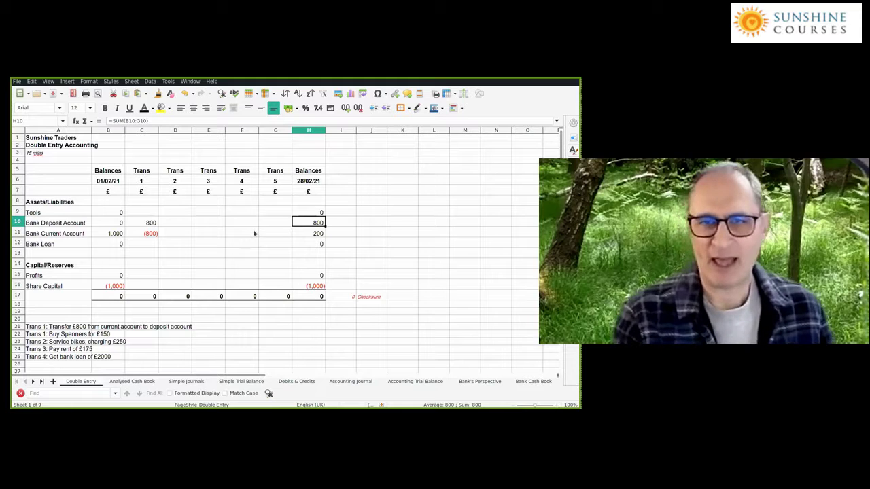
pyautogui.press('Left')
pyautogui.press('Left')
pyautogui.press('Left')
pyautogui.press('Left')
pyautogui.press('Left')
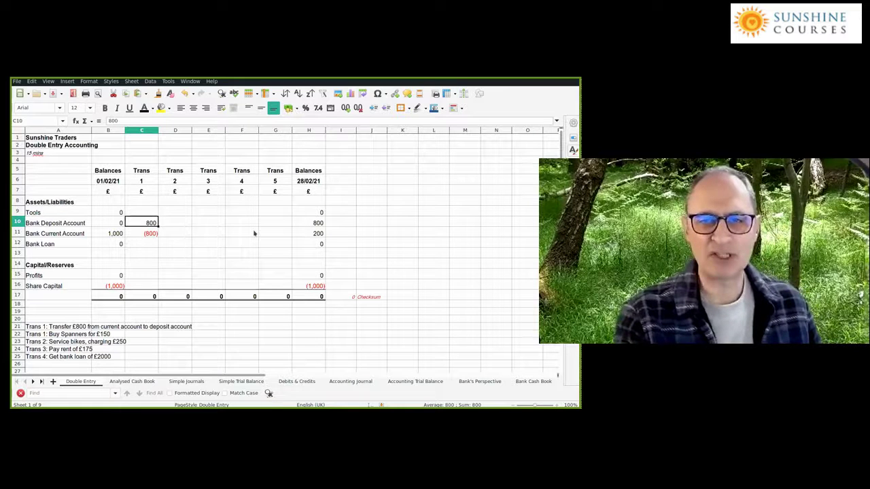
pyautogui.press('Left')
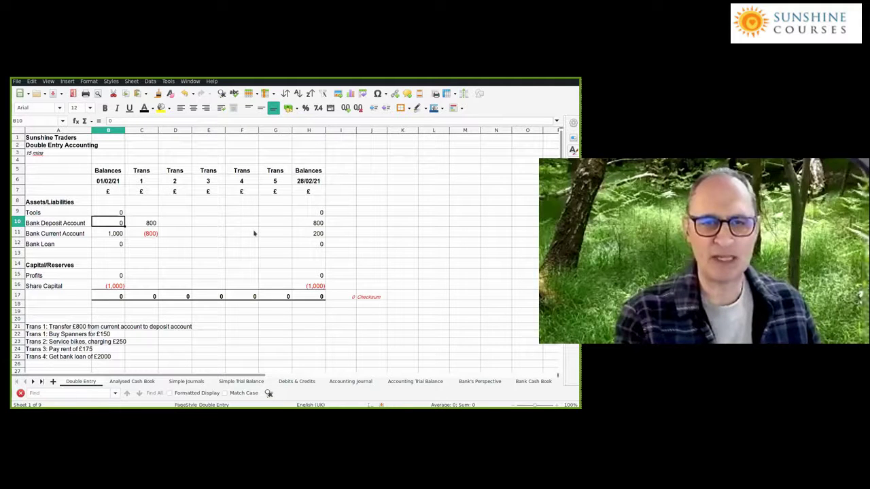
# Compare the two Trans 1 entries and the resulting closing balances of the current and deposit accounts.
pyautogui.press('Down')
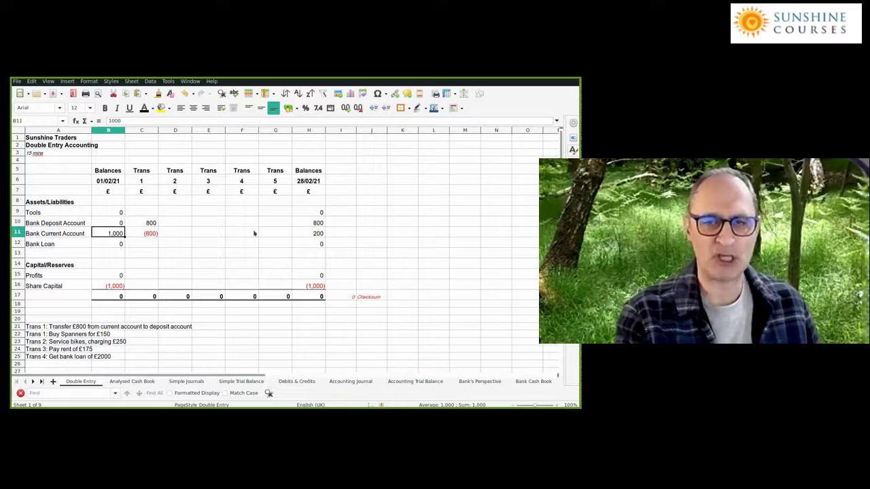
pyautogui.press('Right')
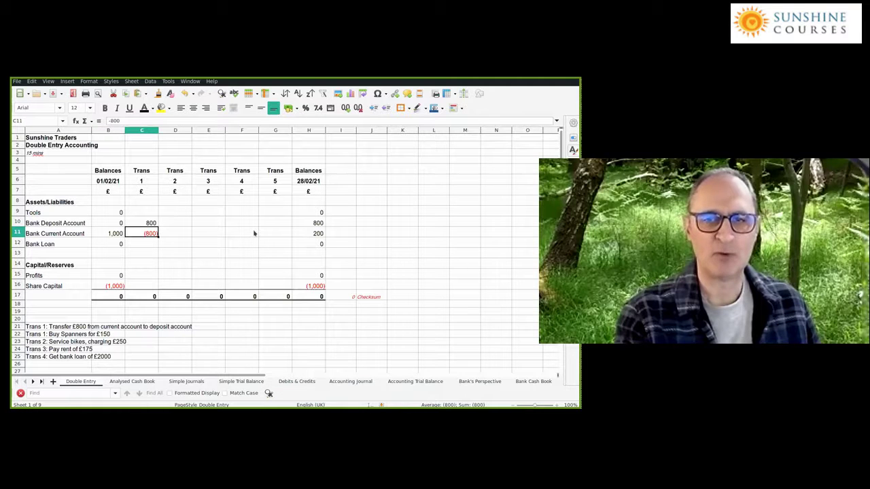
pyautogui.press('Up')
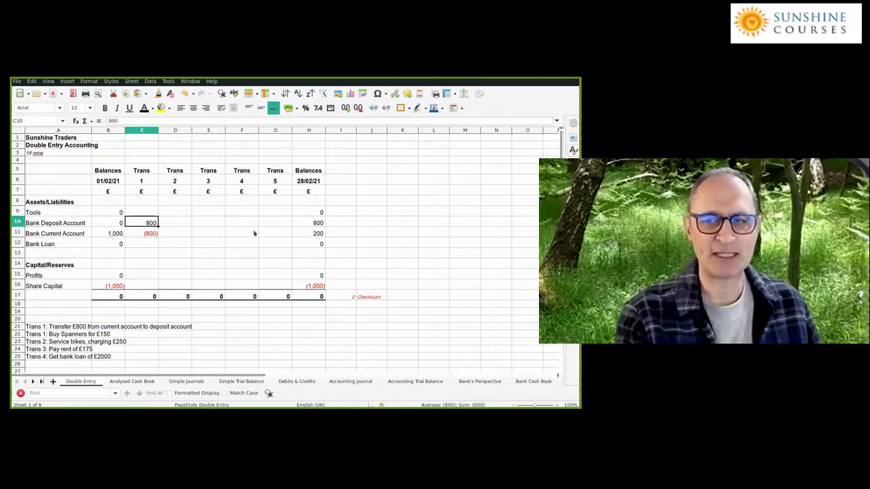
pyautogui.press('Down')
pyautogui.press('Right')
pyautogui.press('Right')
pyautogui.press('Right')
pyautogui.press('Right')
pyautogui.press('Right')
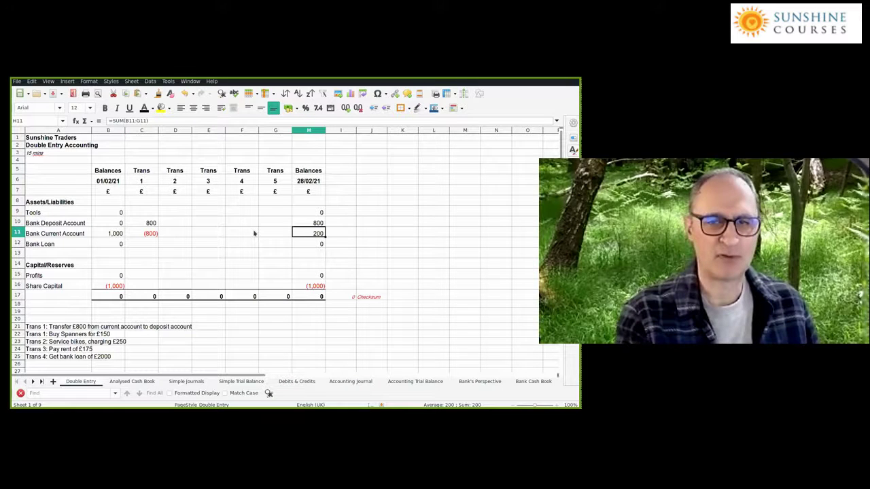
pyautogui.press('Up')
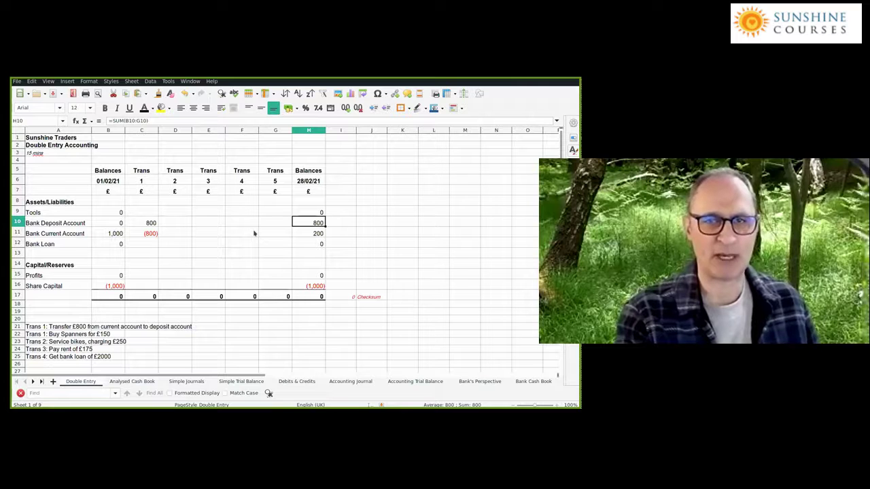
pyautogui.press('Down')
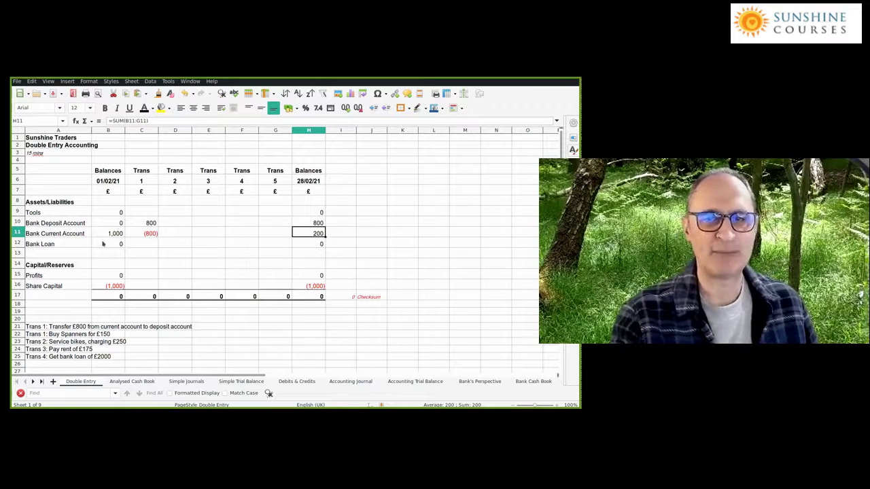
# Inspect the row-sum formulas behind the 28/02/21 closing balances of the current, deposit and loan accounts.
pyautogui.moveTo(112, 235); pyautogui.dragTo(275, 238)
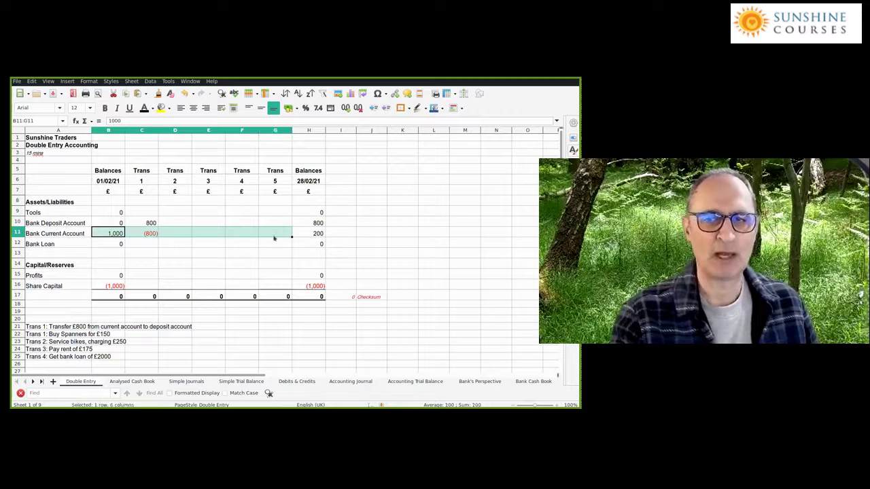
pyautogui.click(307, 236)
pyautogui.click(307, 227)
pyautogui.click(308, 234)
pyautogui.click(308, 244)
pyautogui.click(307, 223)
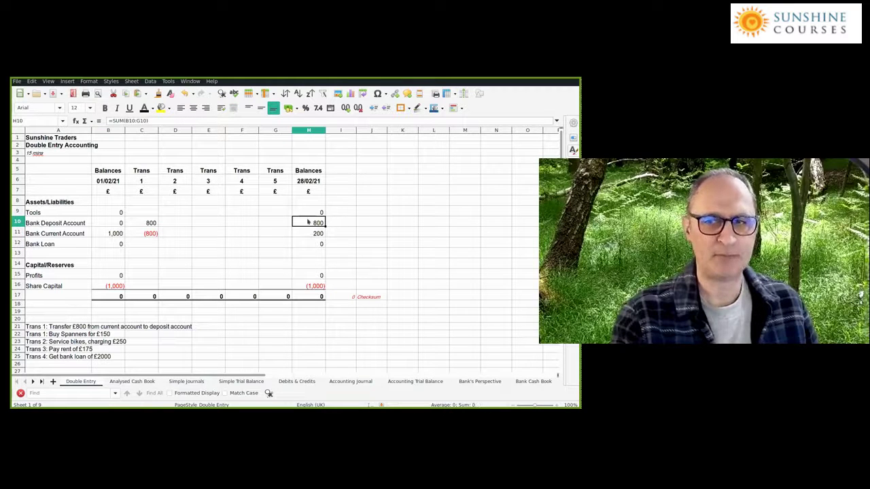
# Inspect the Trans 1 entries in column C and the formula totalling them in C17.
pyautogui.click(149, 226)
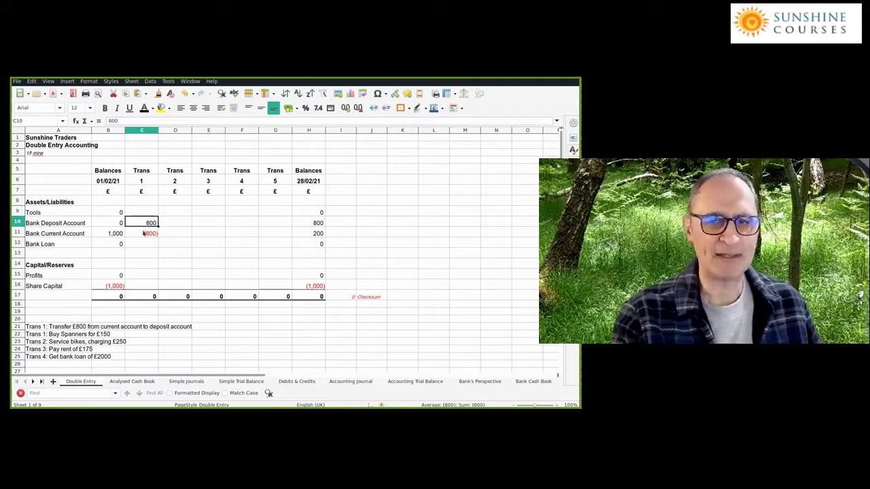
pyautogui.moveTo(144, 233); pyautogui.dragTo(143, 265)
pyautogui.click(143, 297)
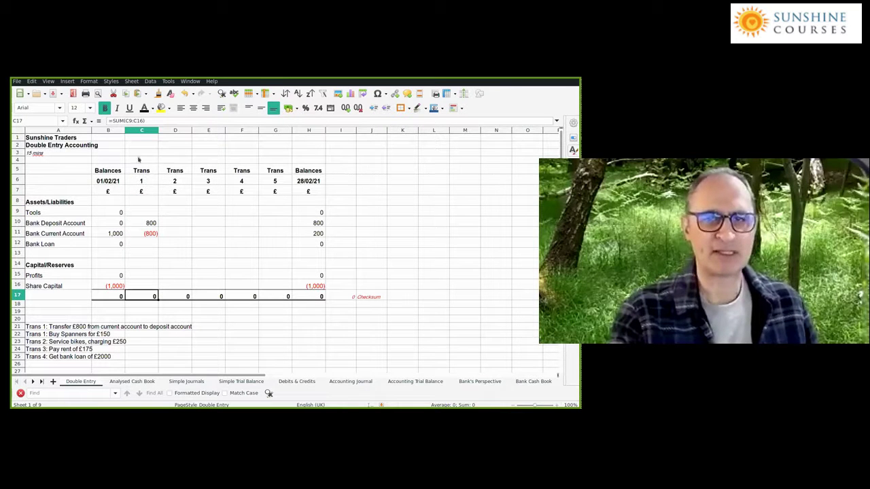
pyautogui.click(141, 211)
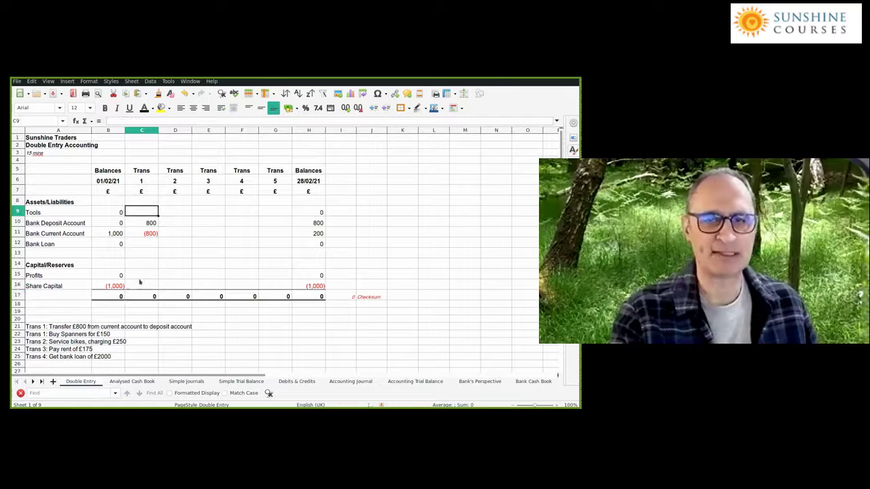
pyautogui.moveTo(145, 220); pyautogui.dragTo(144, 295)
pyautogui.hotkey('alt', '=')
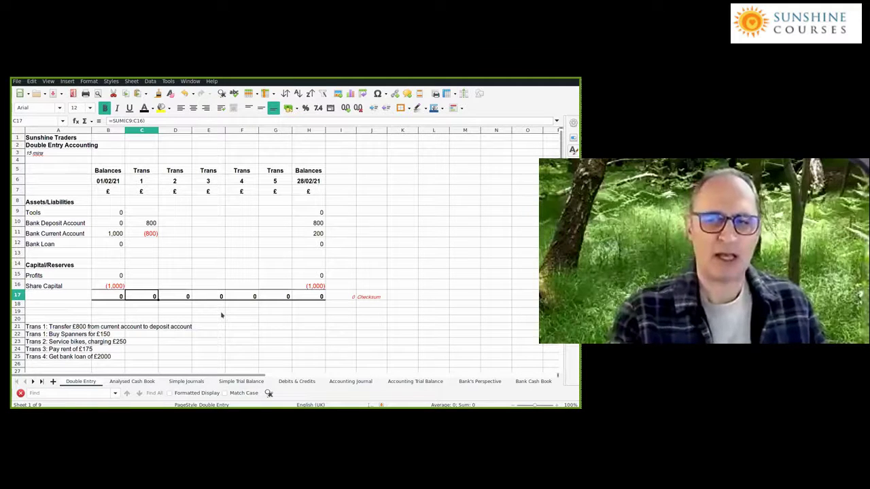
# Check the checksum cell and the column totals across B17:H17.
pyautogui.click(355, 297)
pyautogui.click(355, 304)
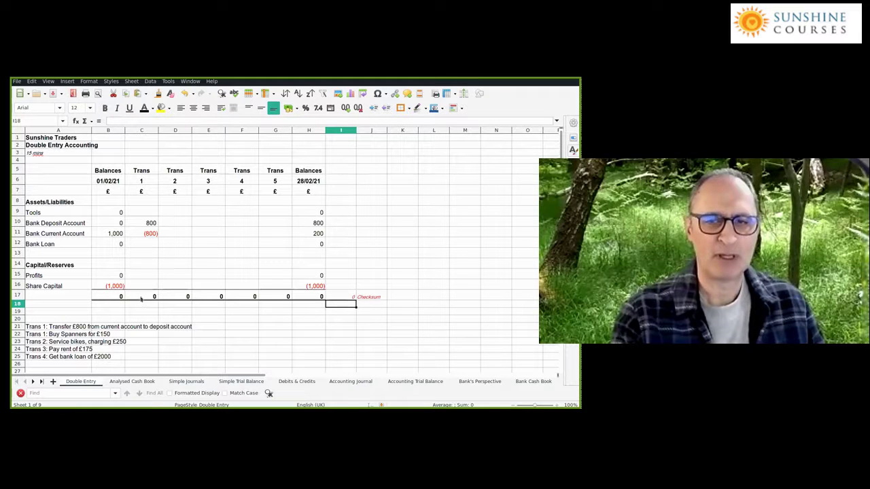
pyautogui.moveTo(111, 297); pyautogui.dragTo(303, 294)
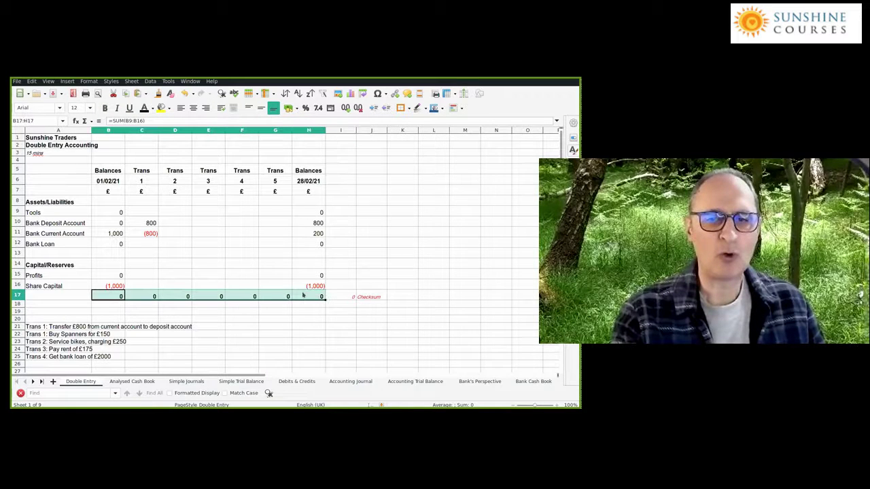
pyautogui.click(265, 313)
pyautogui.click(152, 297)
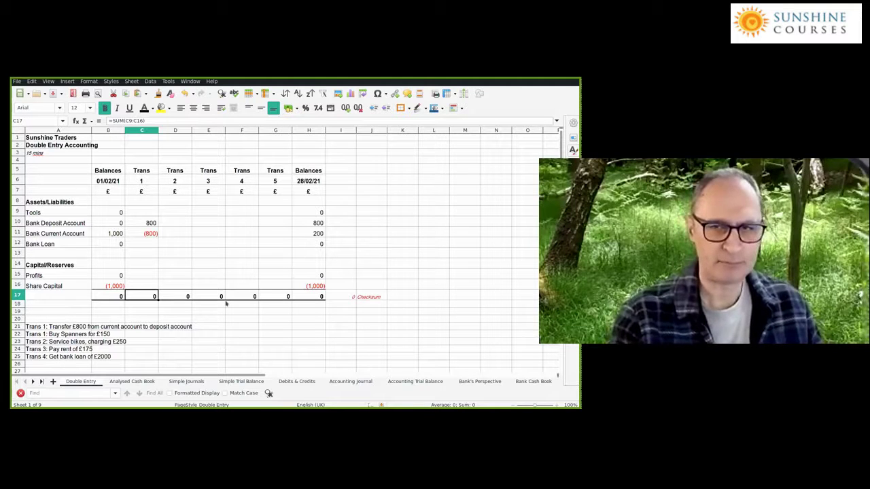
# Inspect the Trans 1 current account entry and the Trans 1 and Trans 2 column totals in row 17.
pyautogui.click(145, 236)
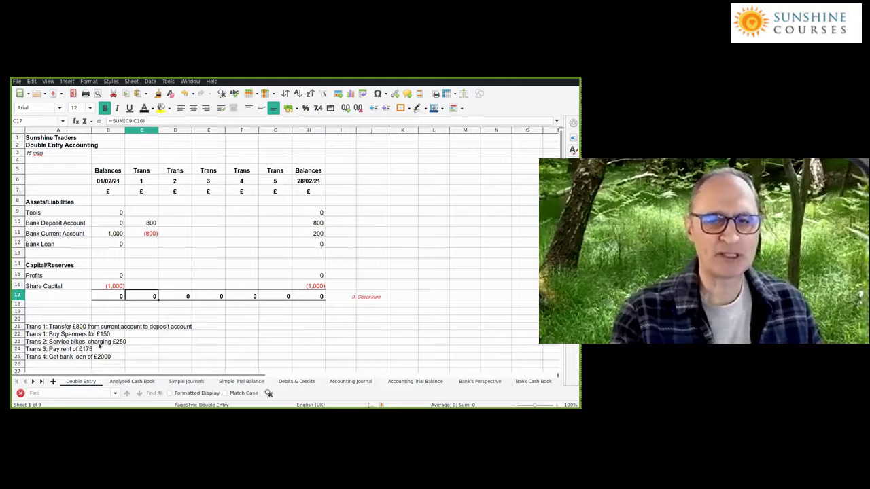
pyautogui.click(87, 334)
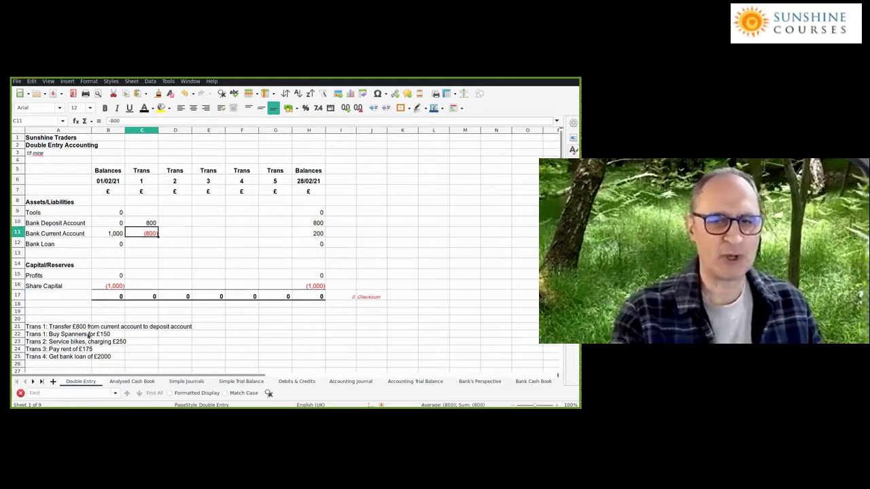
pyautogui.click(144, 235)
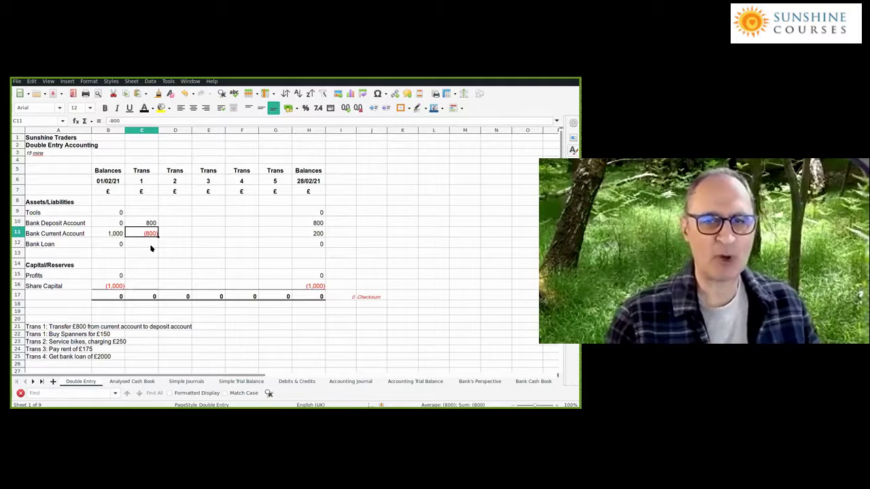
pyautogui.click(164, 297)
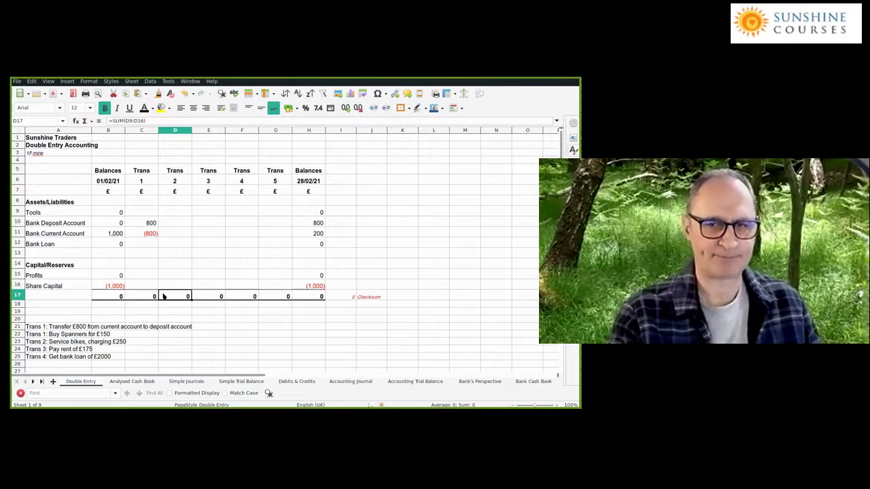
pyautogui.click(153, 295)
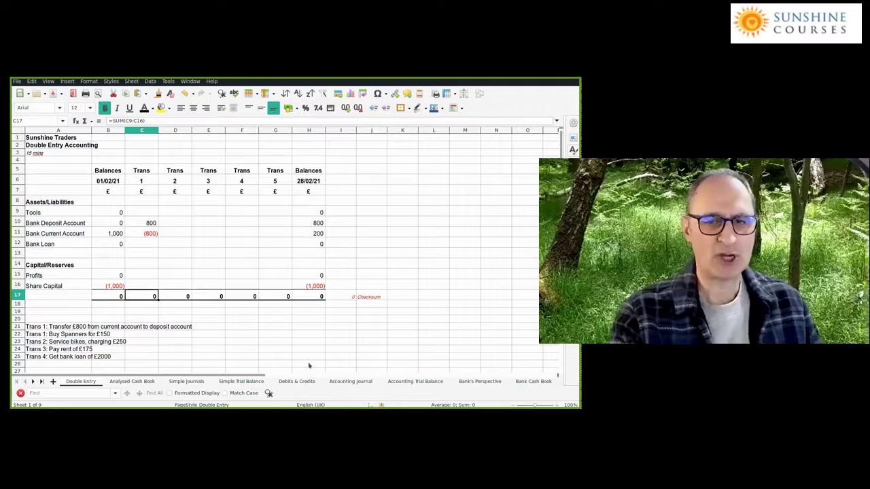
# Read the descriptions of the deposit account transfer and the spanner purchase in A21 and A22.
pyautogui.press('Down')
pyautogui.press('Down')
pyautogui.press('Down')
pyautogui.press('Down')
pyautogui.press('Home')
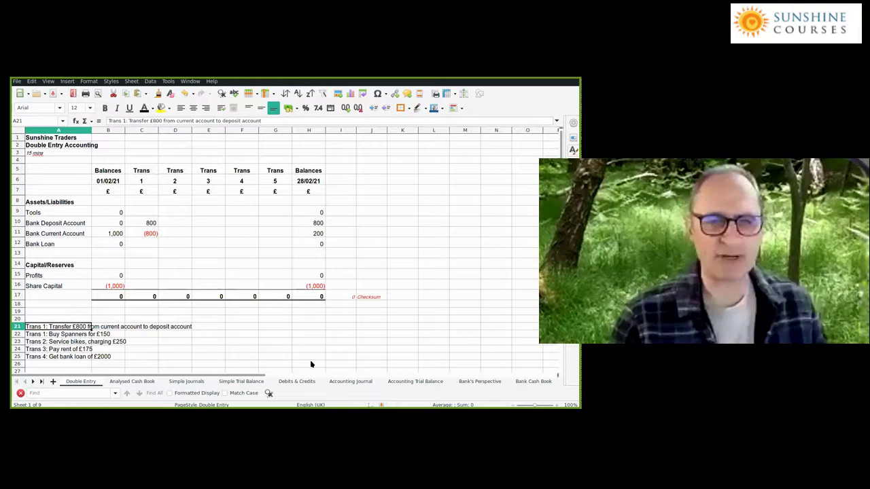
pyautogui.click(68, 336)
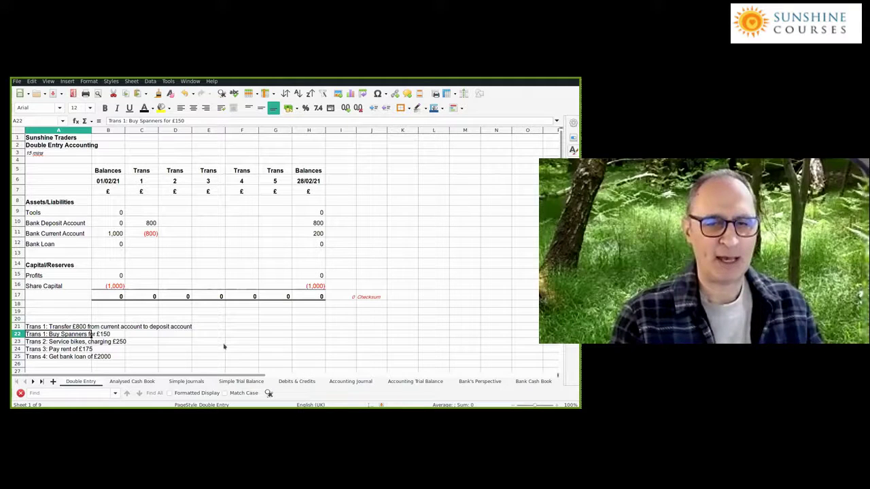
pyautogui.hotkey('ctrl', 's')
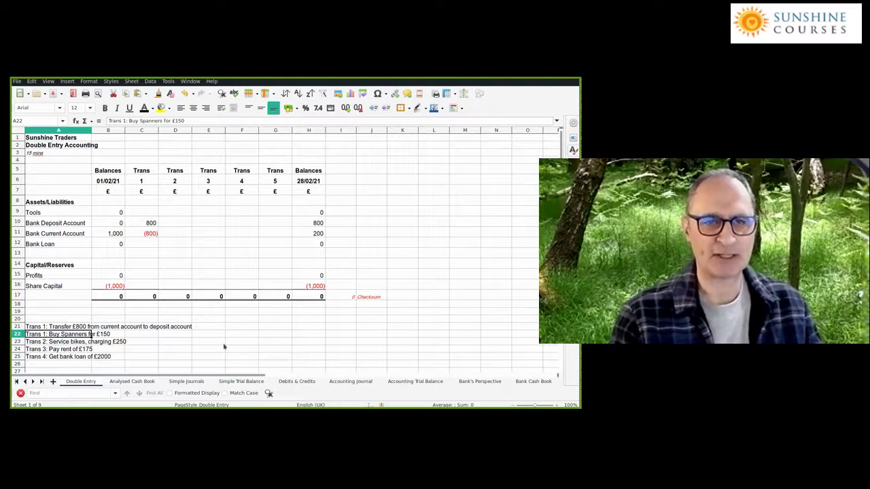
# Enter -150 for the Bank Current Account in the Trans 2 column to record paying for the spanners.
pyautogui.click(177, 235)
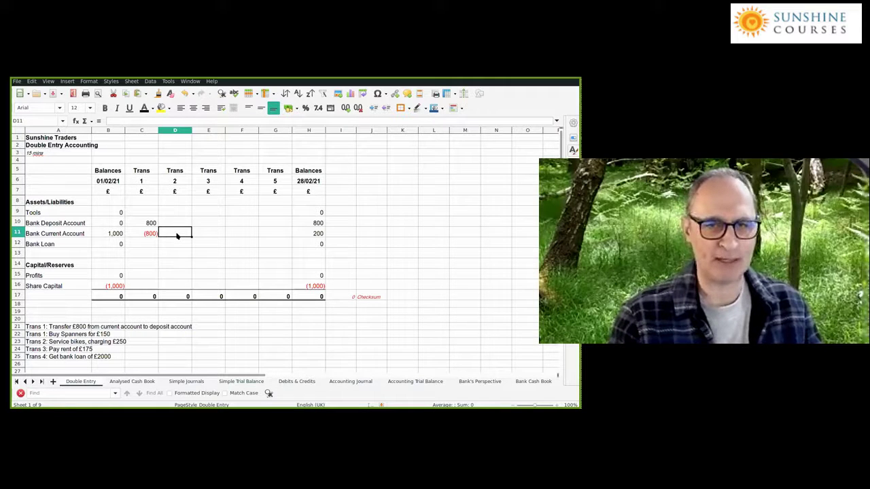
pyautogui.write('-150')
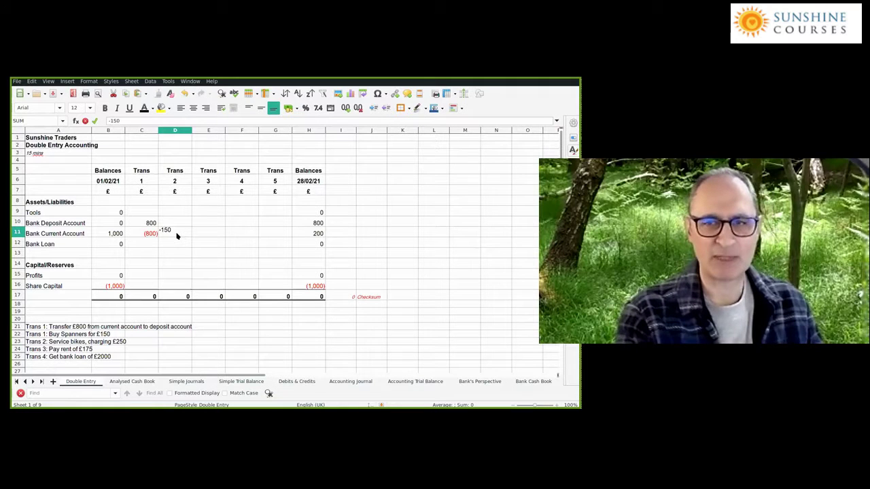
pyautogui.press('Return')
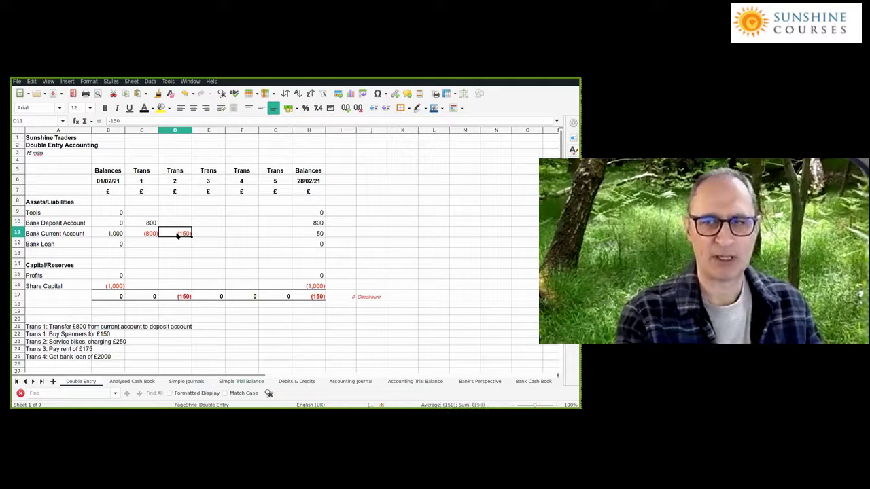
# Check the current account's row across to its closing balance and the Trans 2 column total in D17.
pyautogui.press('Right')
pyautogui.press('Right')
pyautogui.press('Right')
pyautogui.press('Right')
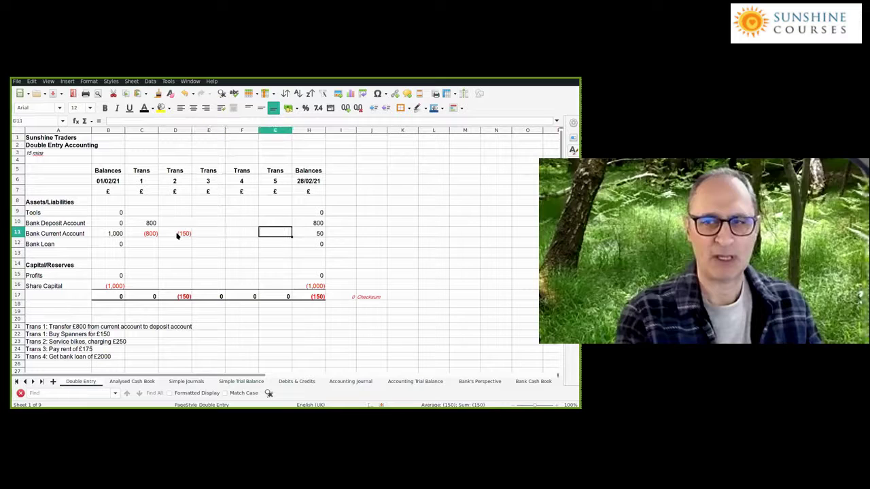
pyautogui.press('Left')
pyautogui.press('Left')
pyautogui.press('Left')
pyautogui.press('Left')
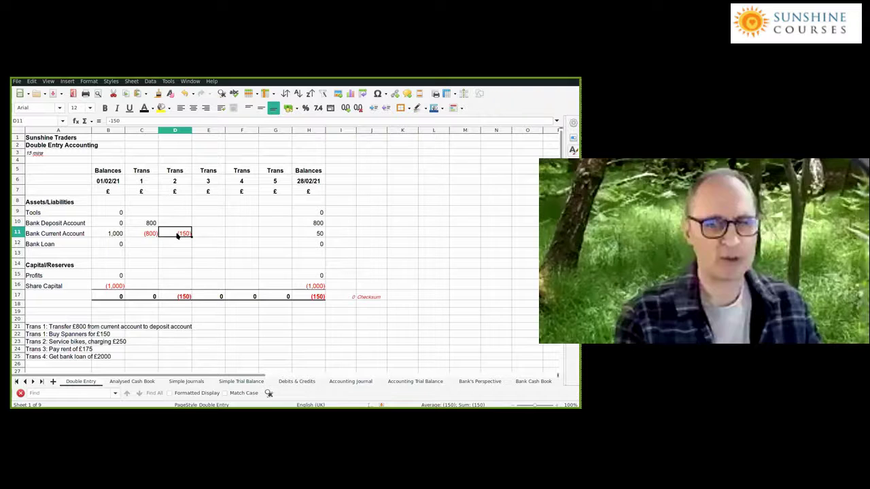
pyautogui.press('Down')
pyautogui.press('Down')
pyautogui.press('Down')
pyautogui.press('Down')
pyautogui.press('Down')
pyautogui.press('Down')
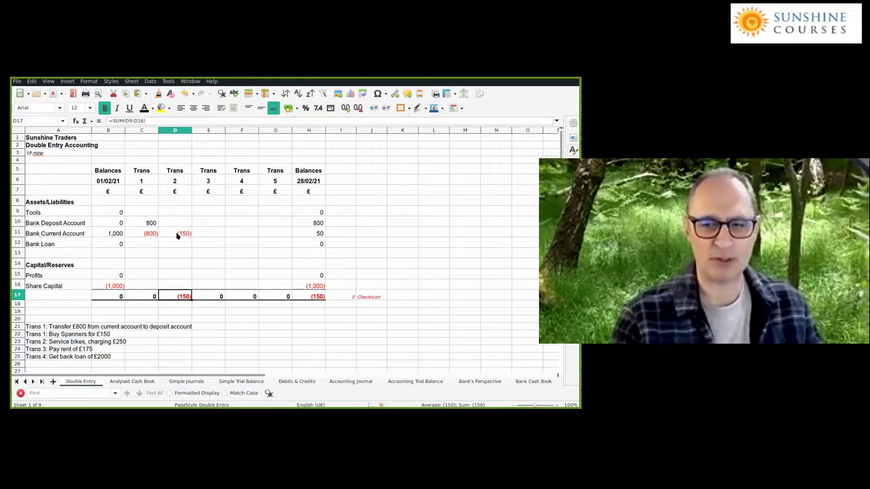
# Enter 150 for Tools in the Trans 2 column as the matching spanner entry and compare it with the current account entry.
pyautogui.click(178, 234)
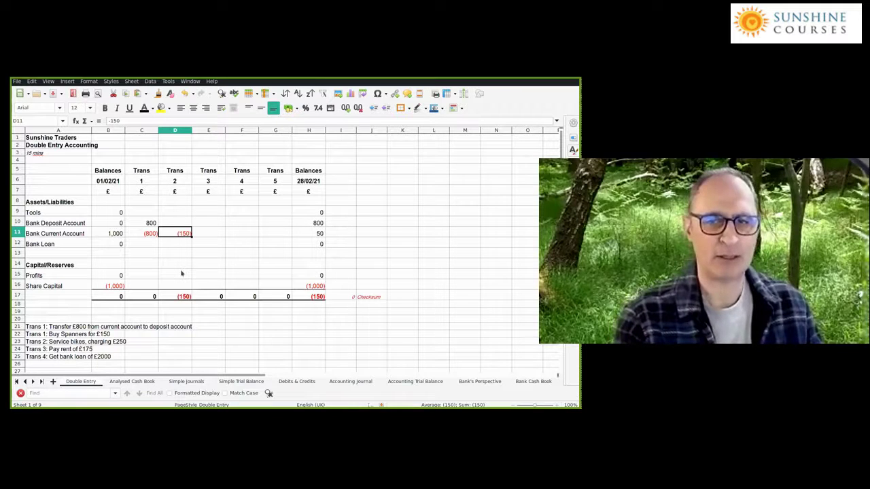
pyautogui.press('Up')
pyautogui.press('Up')
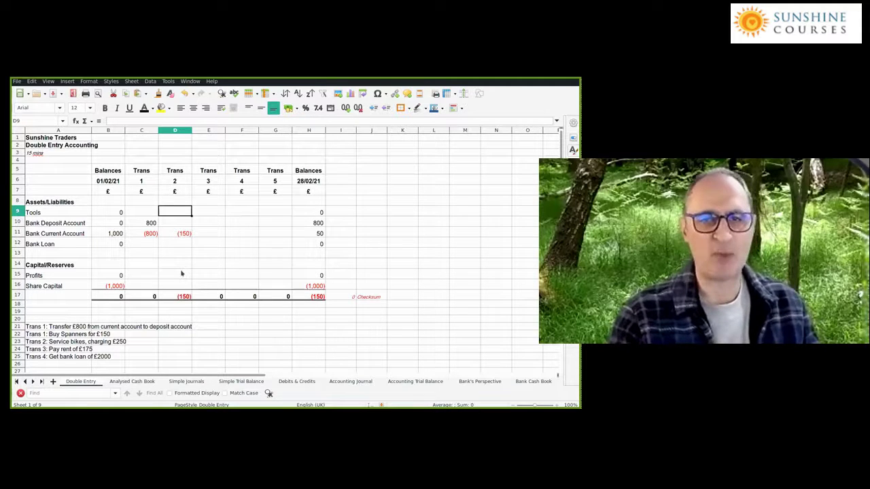
pyautogui.write('150')
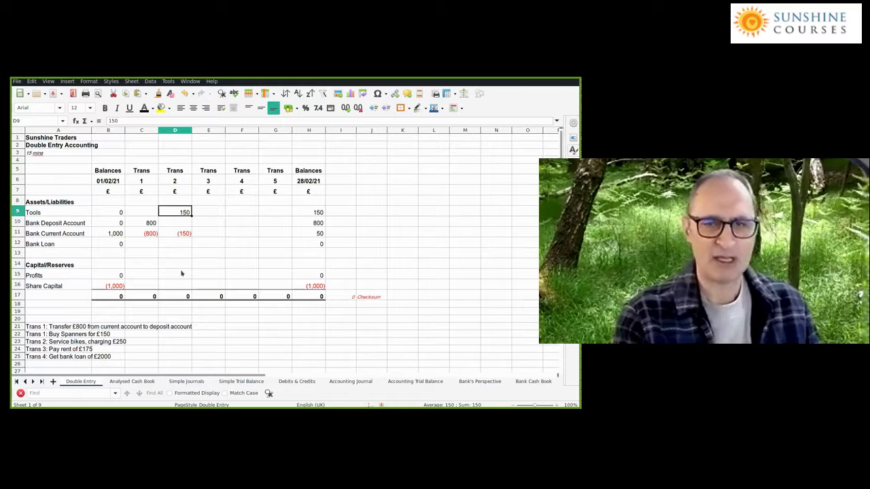
pyautogui.press('Down')
pyautogui.press('Down')
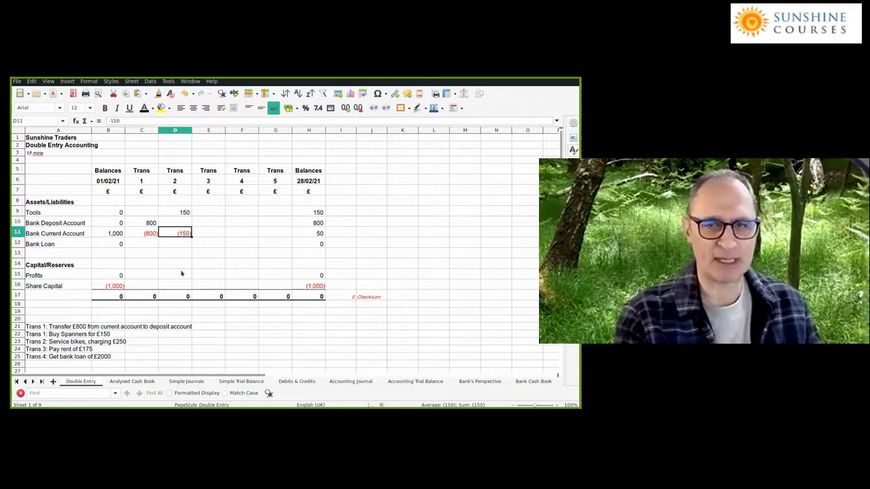
pyautogui.press('Up')
pyautogui.press('Up')
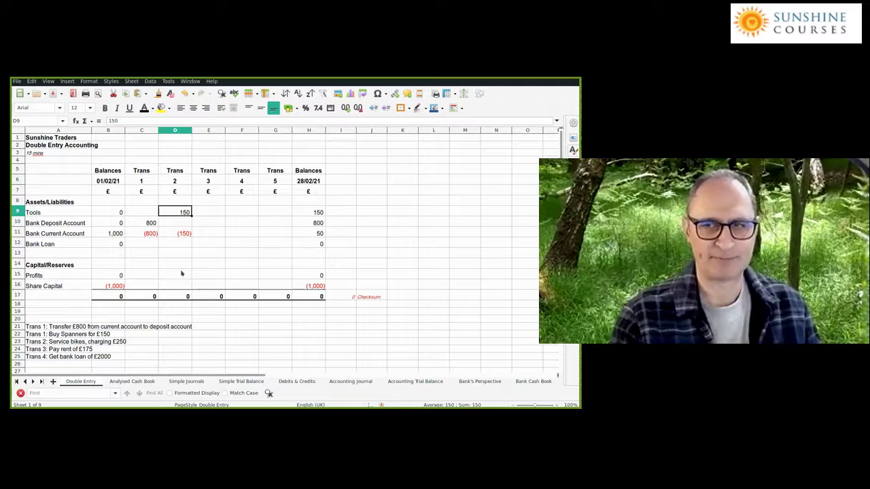
# Inspect the 28/02/21 closing balances and their row-sum formulas down column H, from Tools to Share Capital.
pyautogui.press('Right')
pyautogui.press('Right')
pyautogui.press('Right')
pyautogui.press('Right')
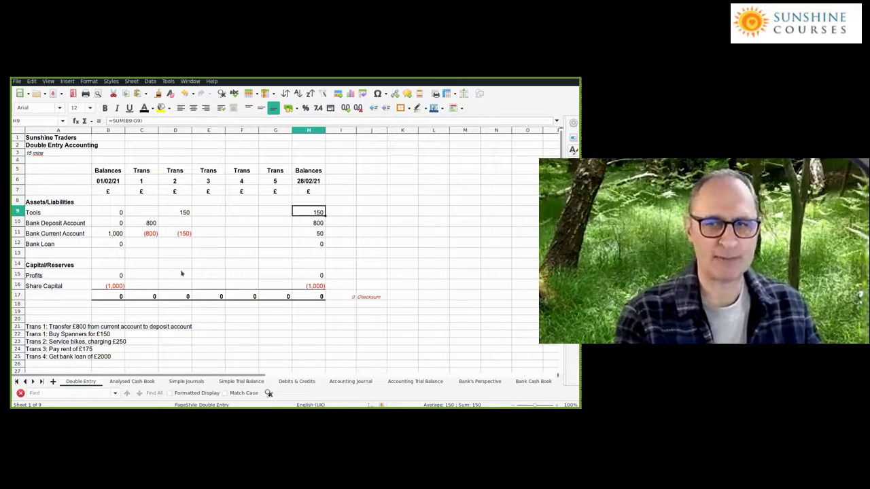
pyautogui.press('Down')
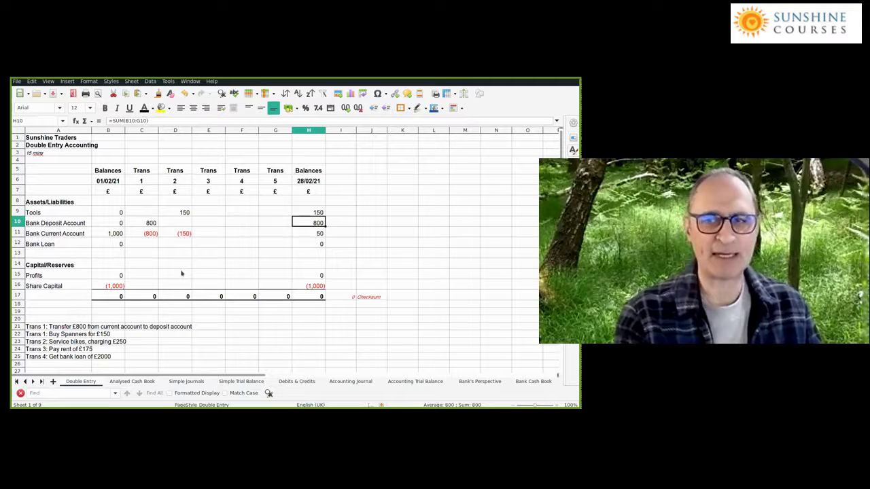
pyautogui.press('Down')
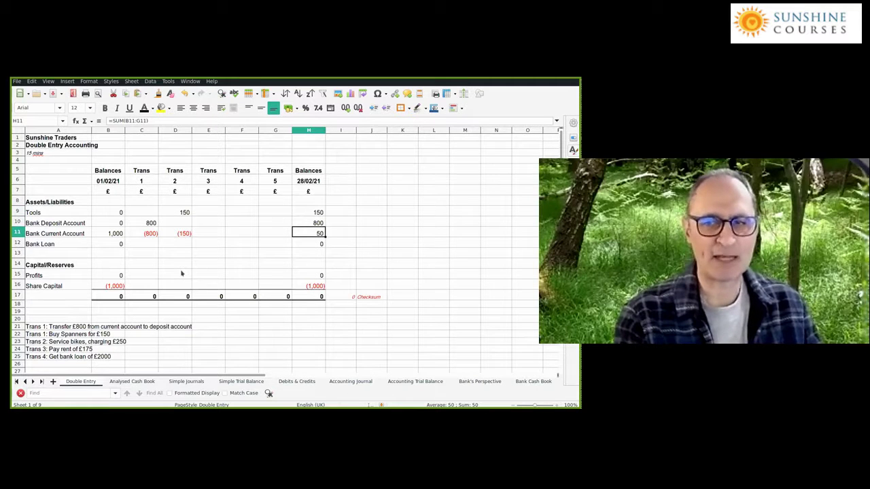
pyautogui.press('Down')
pyautogui.press('Down')
pyautogui.press('Down')
pyautogui.press('Down')
pyautogui.press('Down')
pyautogui.press('Down')
pyautogui.press('Up')
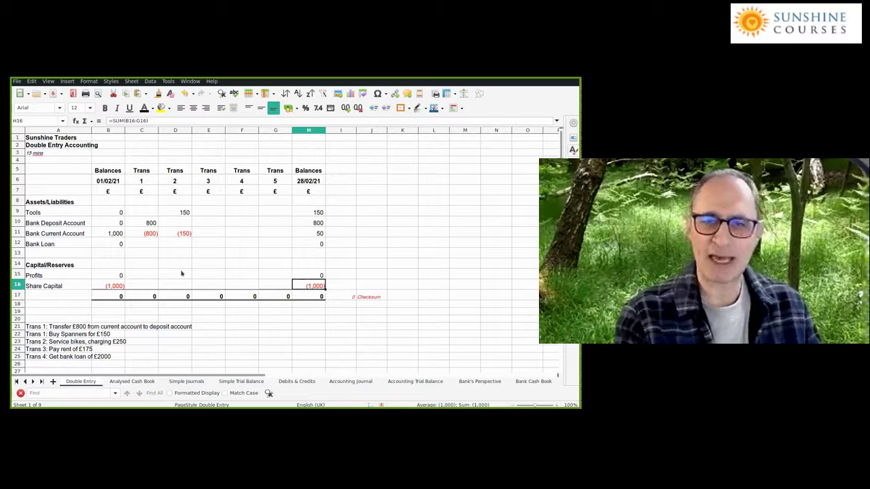
pyautogui.press('Up')
pyautogui.press('Up')
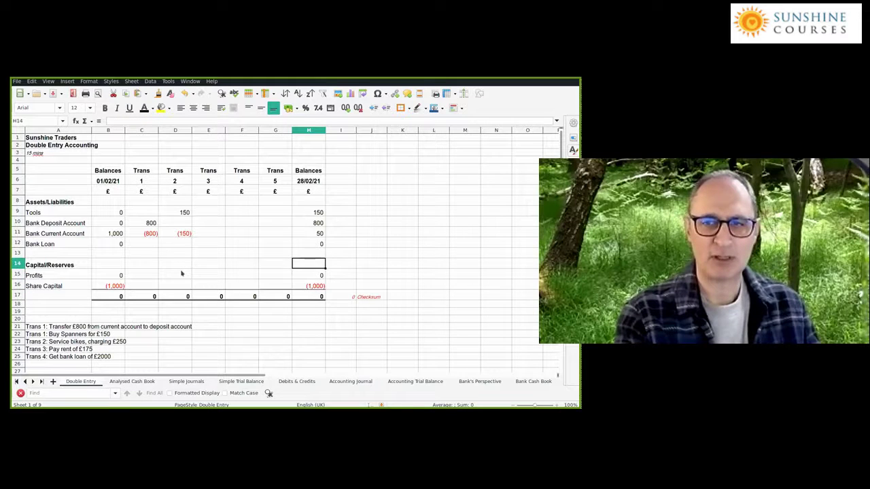
# Check the Trans 2 column and the column totals in row 17 to verify that the double entry balances.
pyautogui.press('Up')
pyautogui.press('Up')
pyautogui.press('Up')
pyautogui.press('Up')
pyautogui.press('Up')
pyautogui.press('Left')
pyautogui.press('Left')
pyautogui.press('Left')
pyautogui.press('Left')
pyautogui.click(181, 274)
pyautogui.press('Down')
pyautogui.press('Down')
pyautogui.press('Right')
pyautogui.press('Right')
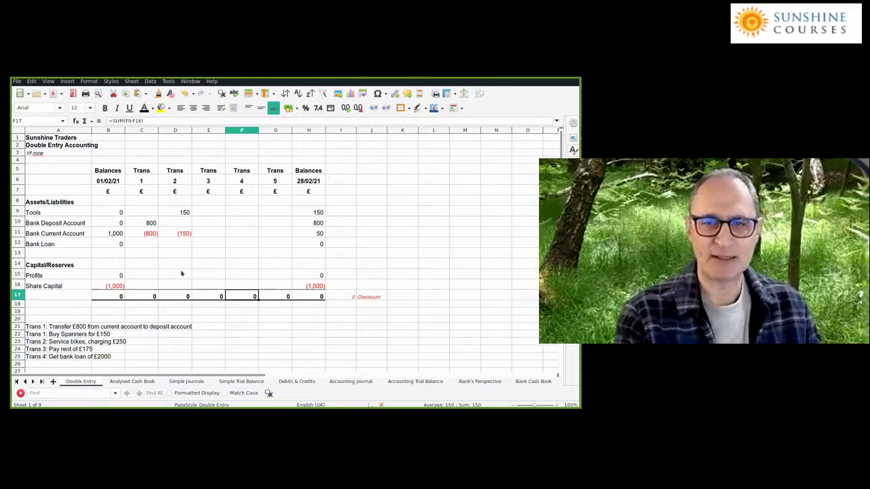
pyautogui.press('Left')
pyautogui.press('Left')
pyautogui.press('Left')
pyautogui.press('Right')
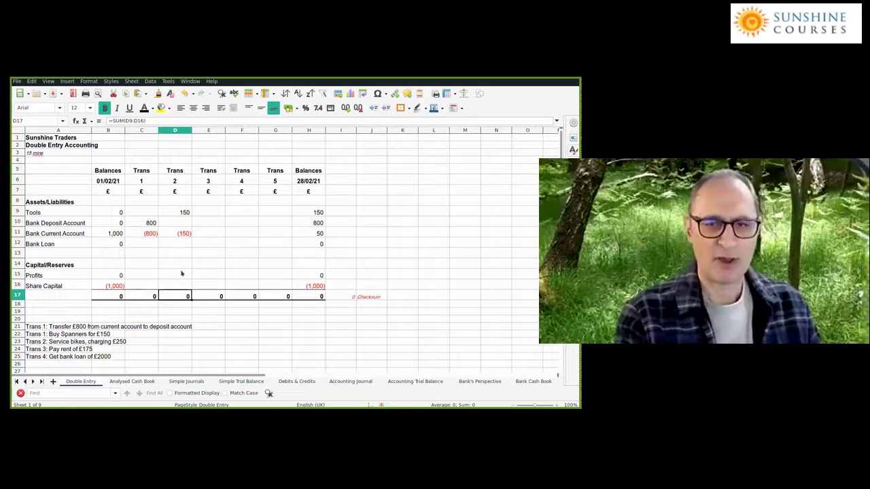
pyautogui.press('Right')
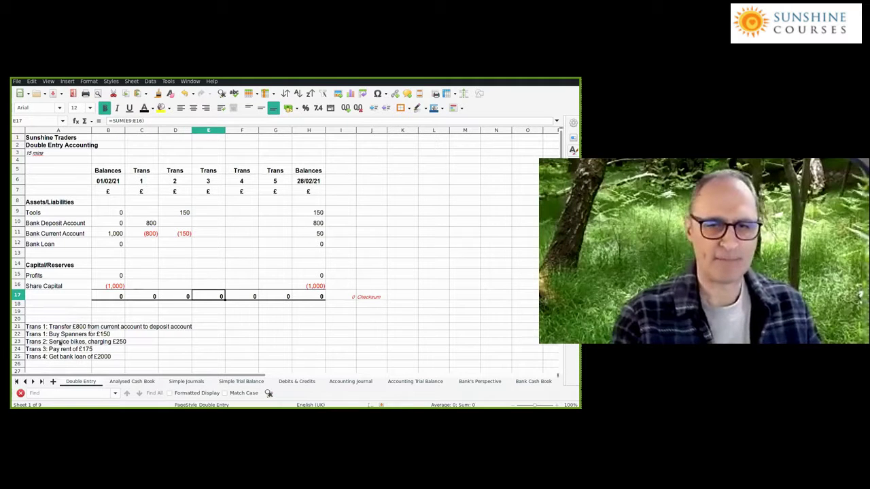
# Read the bike servicing transaction and enter 250 for the Bank Current Account in the Trans 3 column.
pyautogui.click(60, 343)
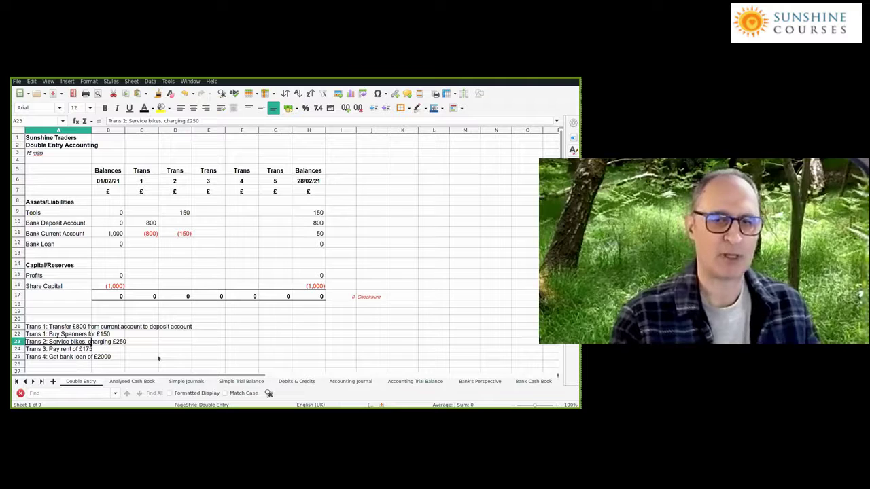
pyautogui.doubleClick(98, 344)
pyautogui.press('Escape')
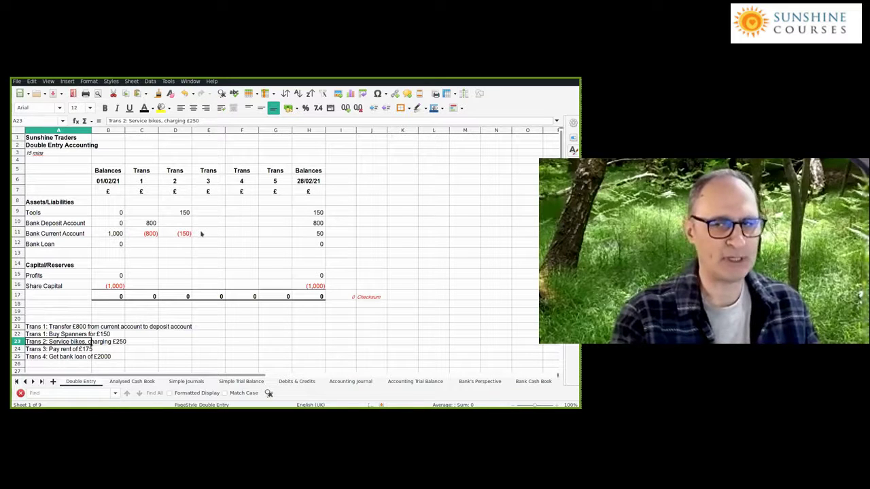
pyautogui.click(73, 235)
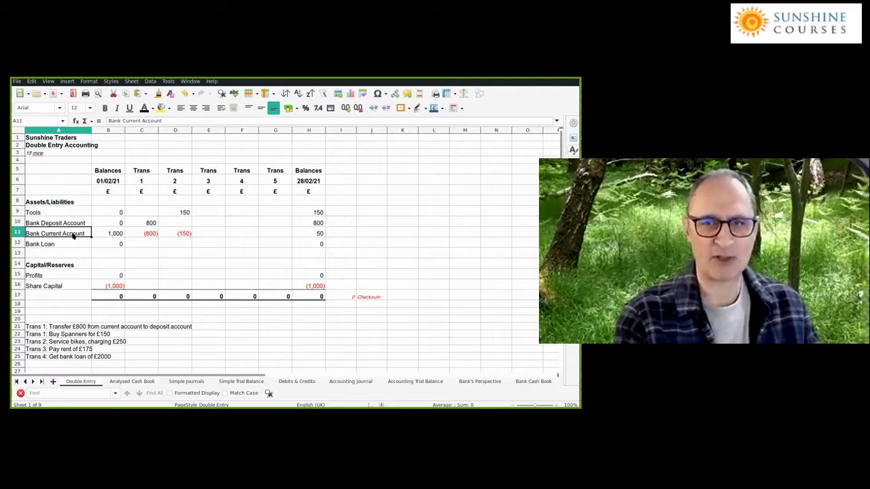
pyautogui.press('Right')
pyautogui.press('Right')
pyautogui.press('Right')
pyautogui.press('Right')
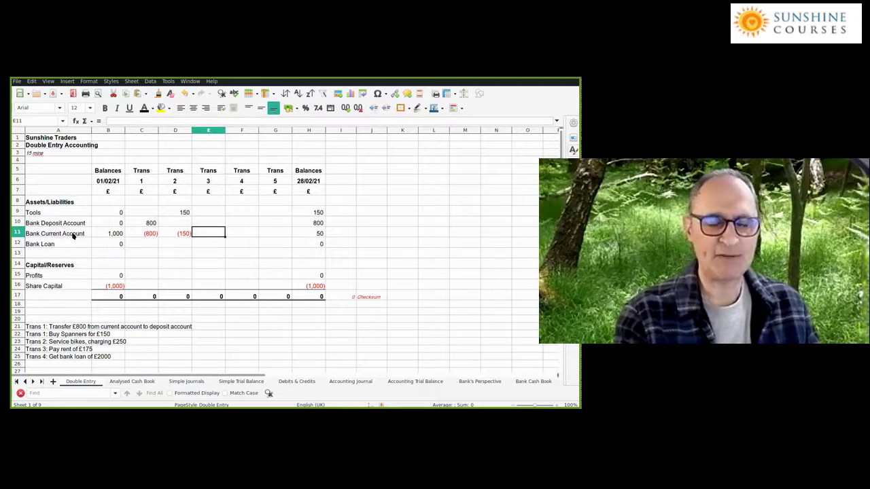
pyautogui.write('250')
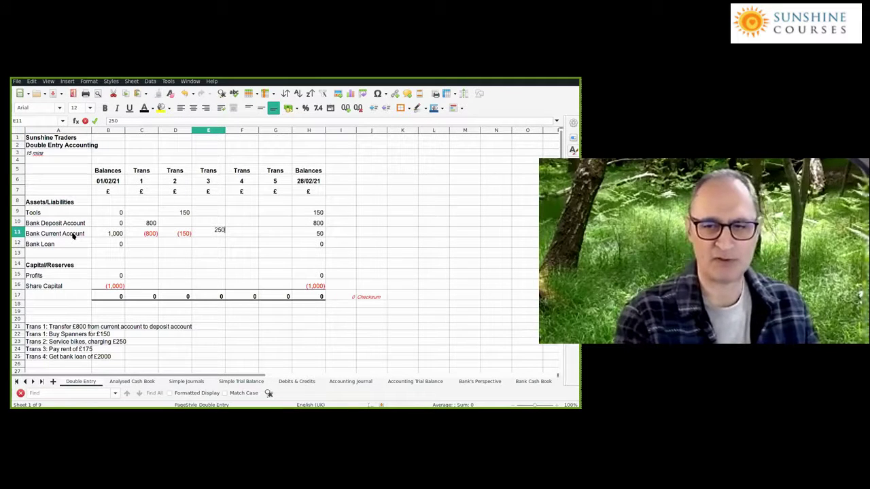
pyautogui.press('Down')
# Enter -250 for Profits in the Trans 3 column as the matching entry for the servicing income.
pyautogui.press('Down')
pyautogui.press('Down')
pyautogui.press('Down')
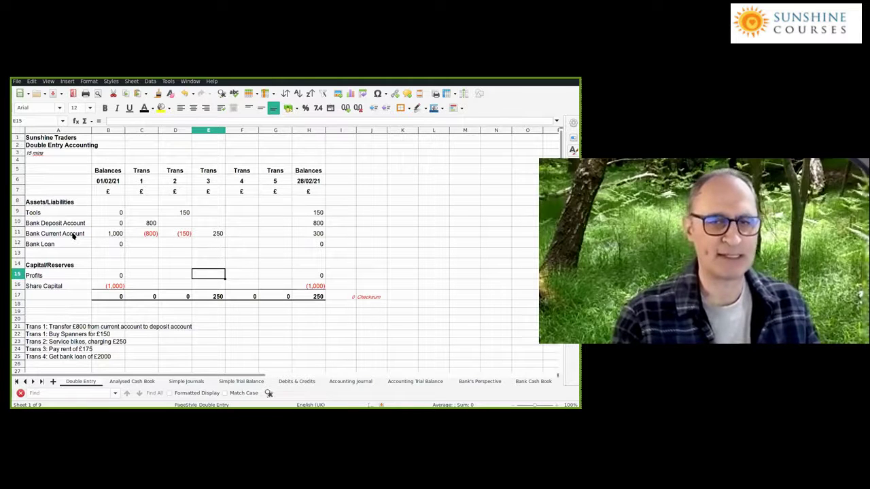
pyautogui.write('=')
pyautogui.write('-250')
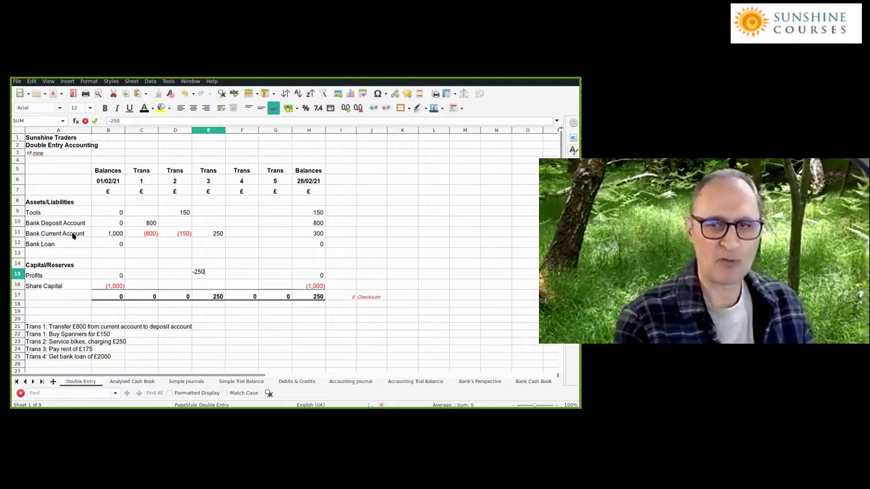
pyautogui.press('Return')
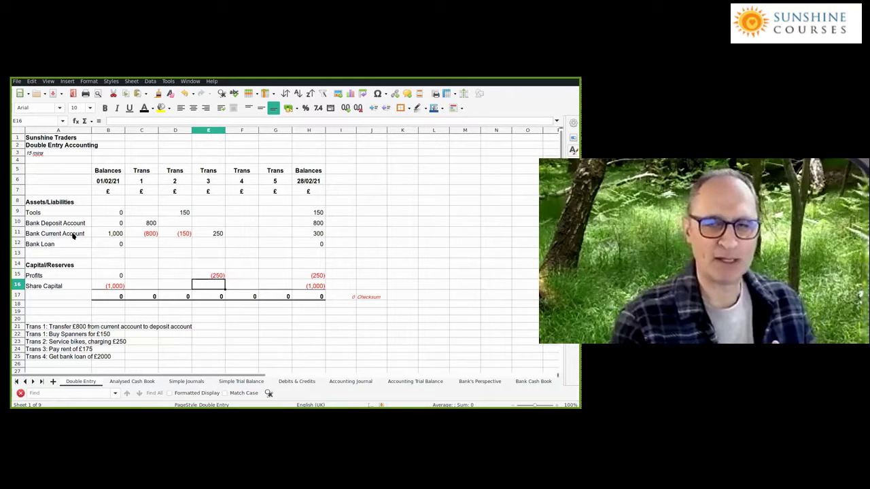
# Try a positive 250 for Profits in the Trans 3 column and check how it affects the column total.
pyautogui.press('Up')
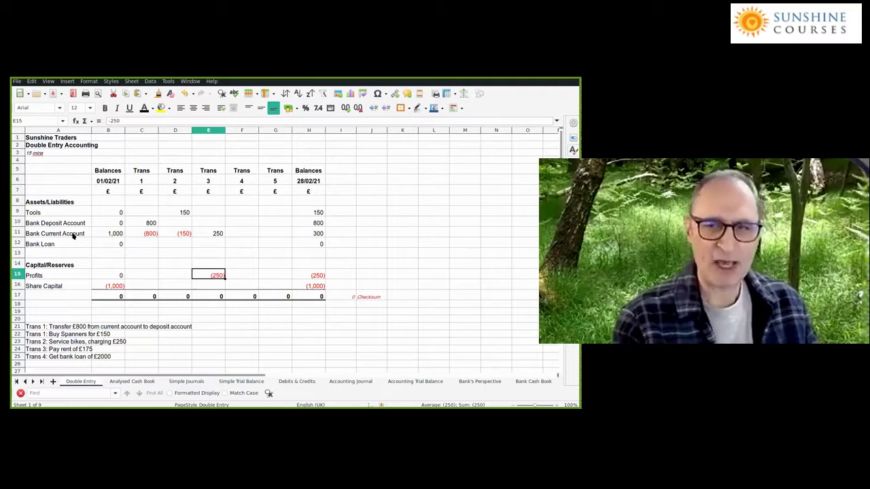
pyautogui.write('250')
pyautogui.press('Return')
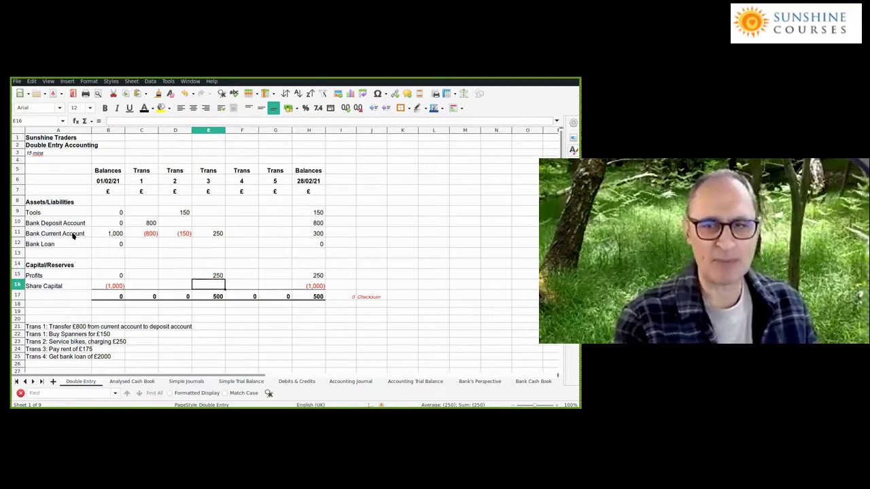
pyautogui.press('Down')
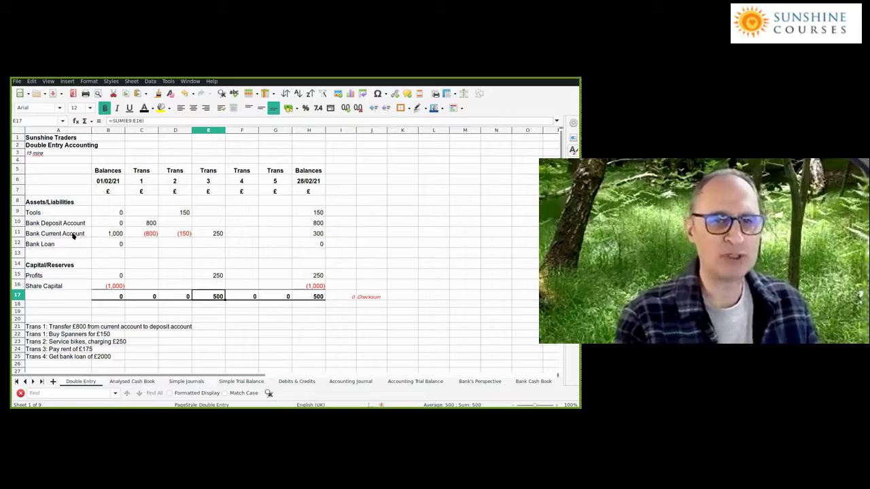
# Set the Profits entry in the Trans 3 column to -250.
pyautogui.press('Up')
pyautogui.press('Up')
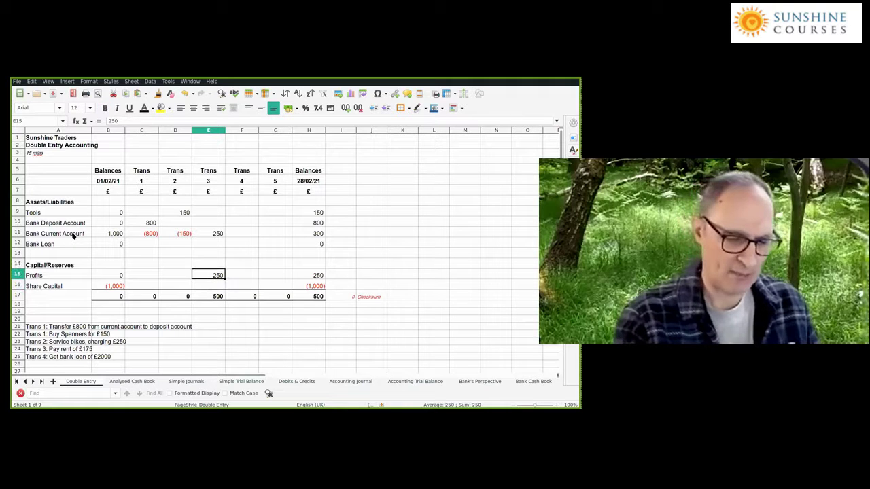
pyautogui.write('-250')
pyautogui.press('Return')
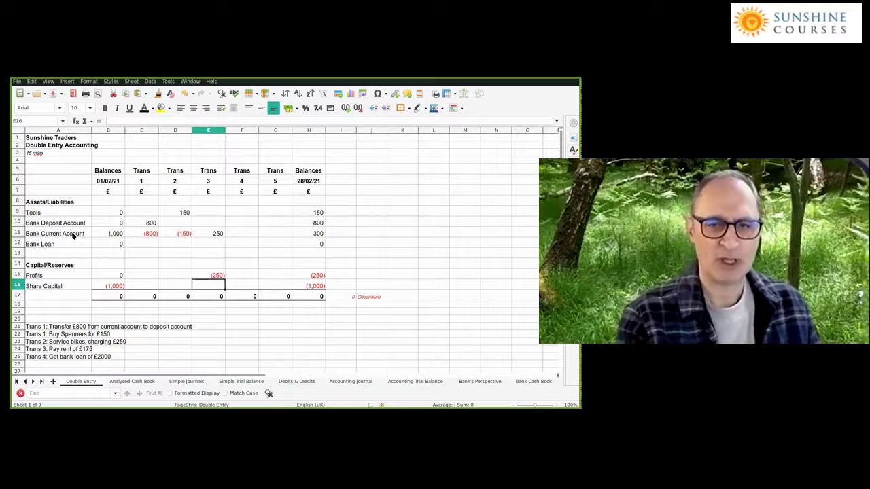
# Enter -175 for the Bank Current Account in the Trans 4 column to record the rent payment.
pyautogui.press('Right')
pyautogui.press('Up')
pyautogui.press('Up')
pyautogui.press('Up')
pyautogui.press('Up')
pyautogui.press('Up')
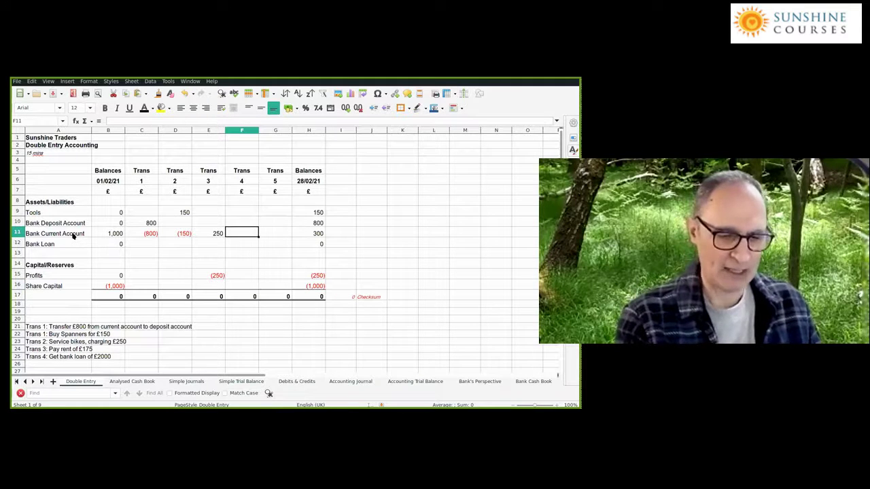
pyautogui.write('-175')
pyautogui.press('Return')
# Enter 175 for Profits in the Trans 4 column as the matching entry for the rent.
pyautogui.press('Return')
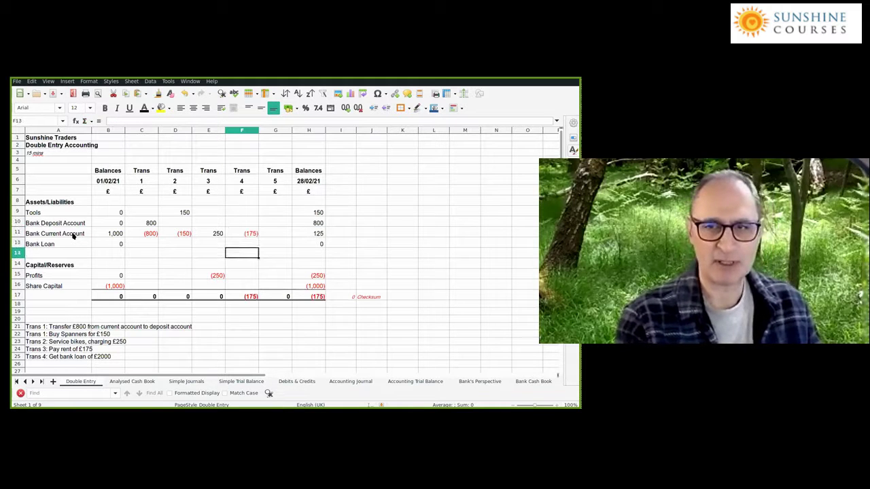
pyautogui.press('Down')
pyautogui.press('Down')
pyautogui.write('1750')
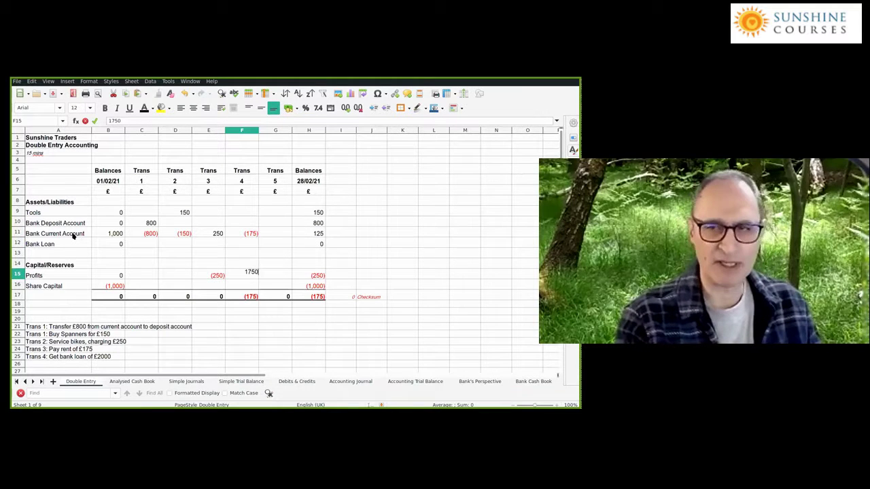
pyautogui.press('BackSpace')
pyautogui.press('Return')
# Examine the Profits row from the Trans 3 and Trans 4 entries across to its 28/02/21 closing balance.
pyautogui.press('Up')
pyautogui.press('Left')
pyautogui.press('Right')
pyautogui.press('Right')
pyautogui.press('Right')
pyautogui.press('Right')
pyautogui.press('Left')
pyautogui.press('Left')
pyautogui.press('Left')
pyautogui.press('Right')
pyautogui.press('Right')
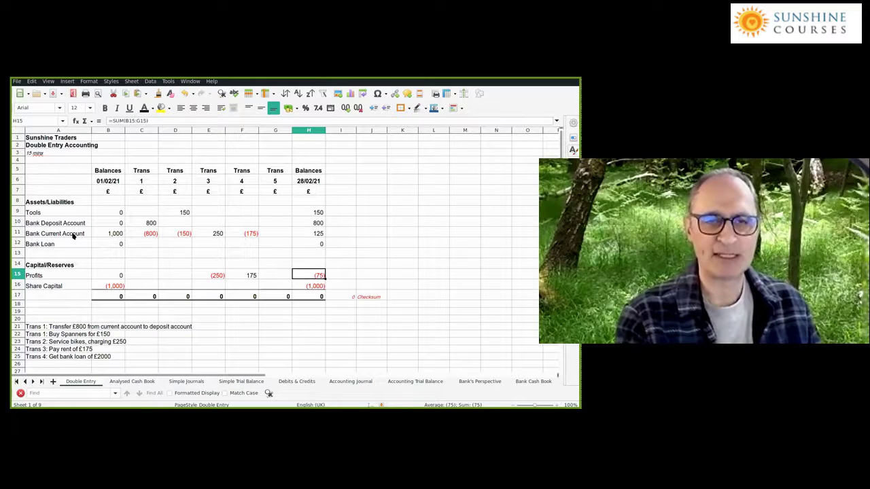
# Check the Bank Current Account's rent entry in the Trans 4 column and the account's 28/02/21 closing balance.
pyautogui.press('Left')
pyautogui.press('Left')
pyautogui.press('Up')
pyautogui.press('Up')
pyautogui.press('Up')
pyautogui.press('Up')
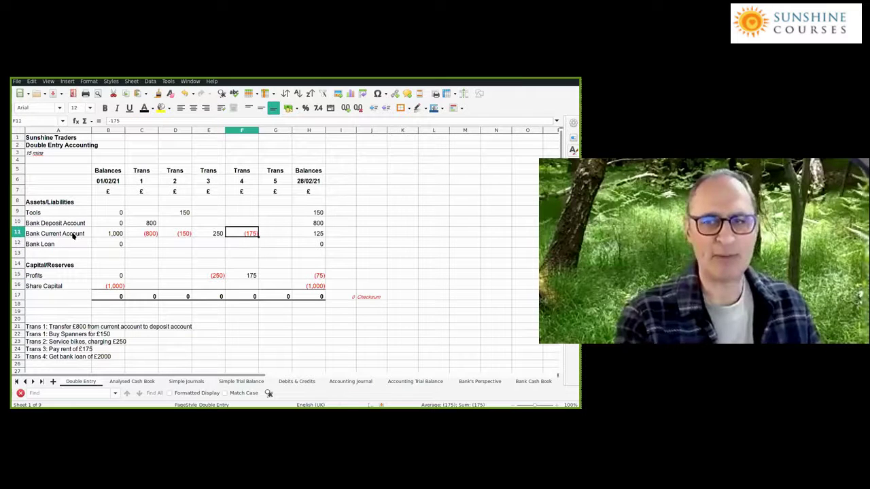
pyautogui.press('Right')
pyautogui.press('Right')
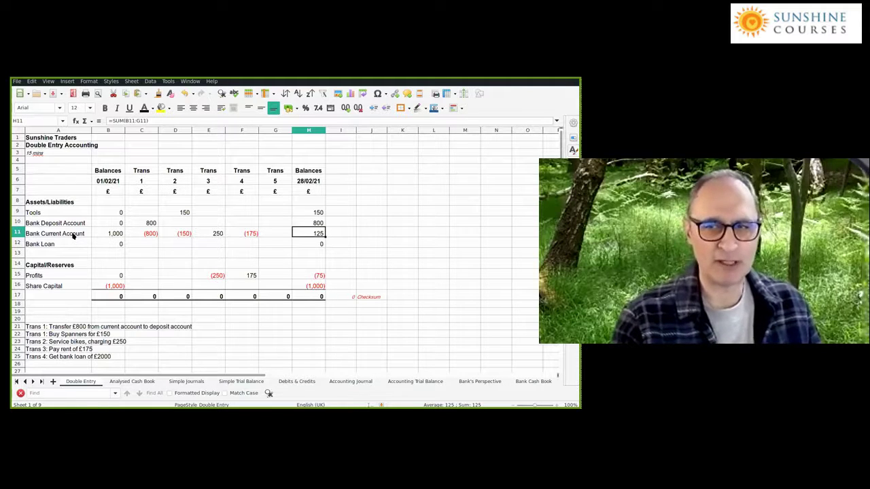
# Enter -2000 for the Bank Loan in the Trans 5 column to record the new loan as a liability.
pyautogui.press('Left')
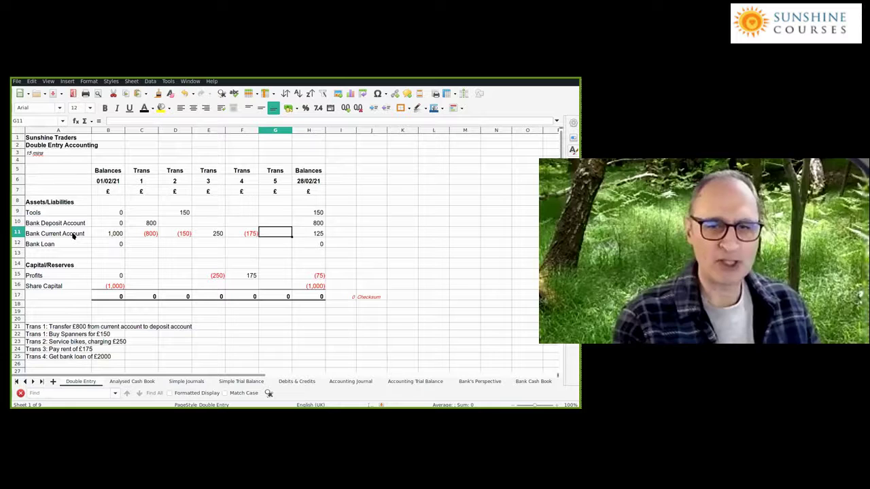
pyautogui.press('Down')
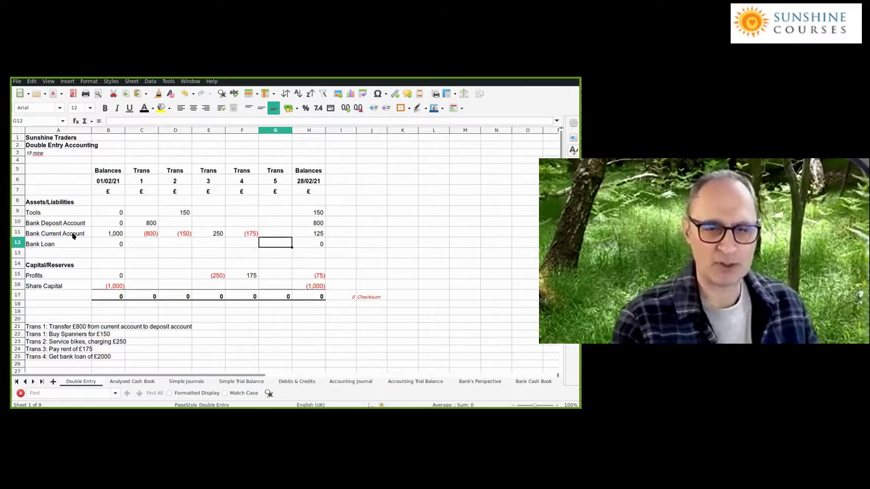
pyautogui.write('-')
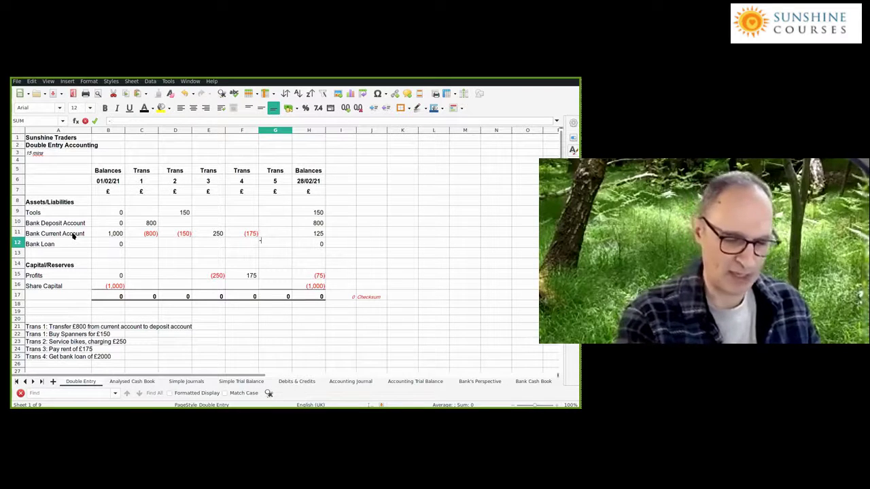
pyautogui.write('2000')
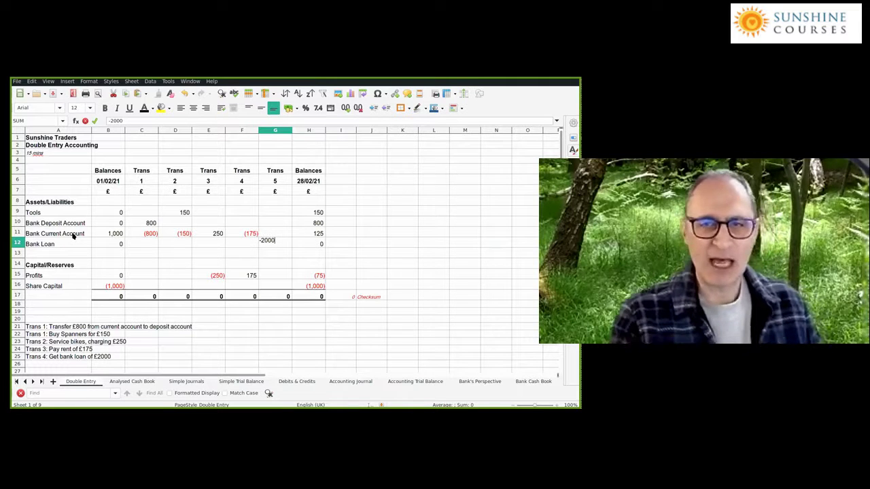
pyautogui.press('Return')
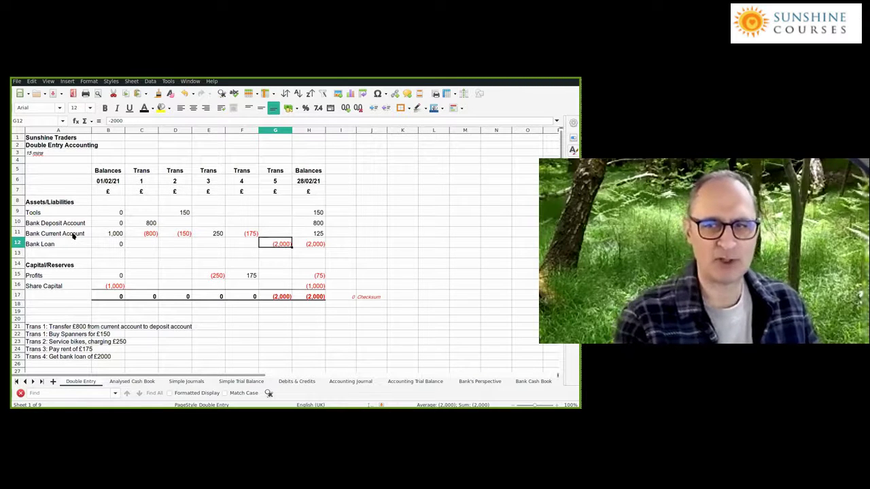
# Enter 2000 for the Bank Current Account in the Trans 5 column as the matching entry for the loan received.
pyautogui.press('Up')
pyautogui.press('Up')
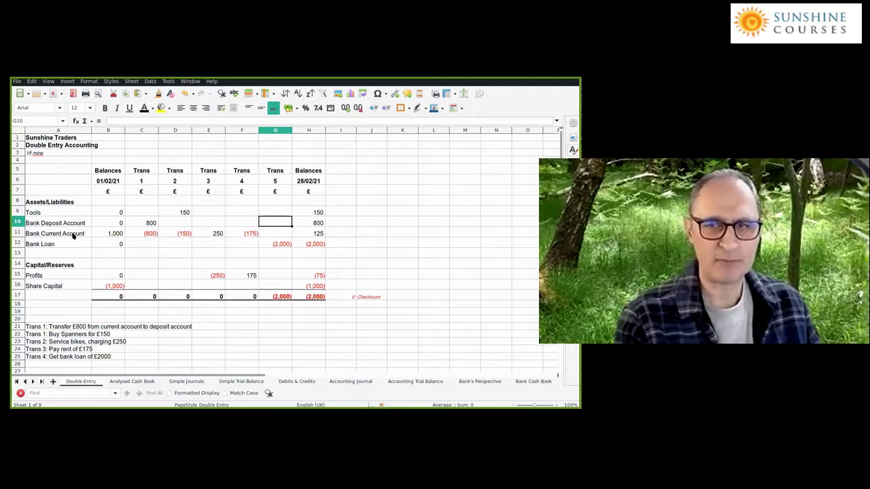
pyautogui.press('Down')
pyautogui.write('2000')
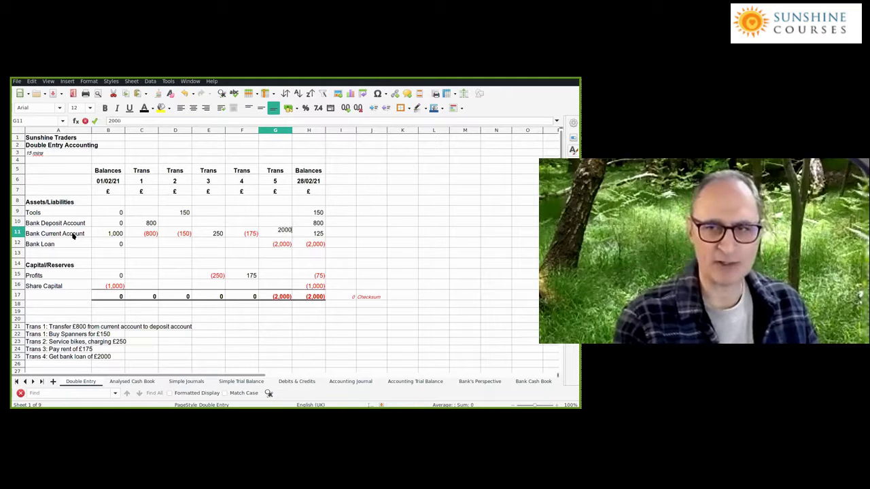
pyautogui.press('Return')
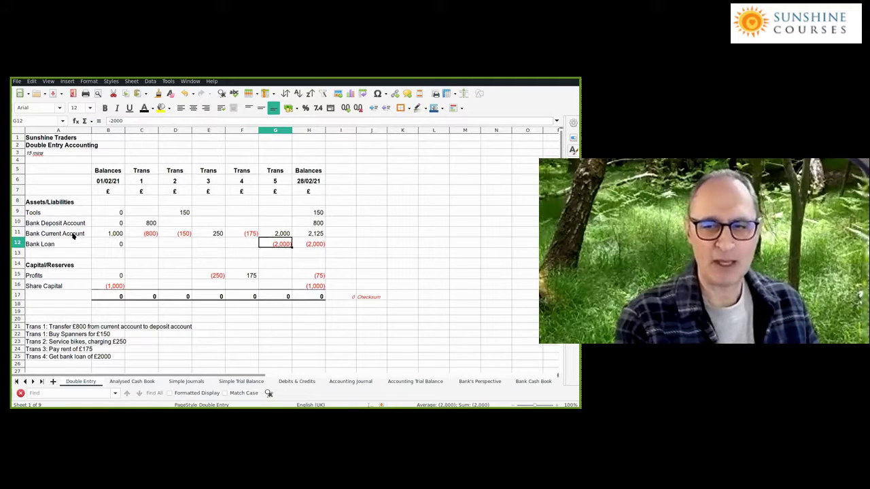
# Check the Trans 5 column total in row 17 to verify that the loan's double entry balances.
pyautogui.press('Down')
pyautogui.press('Down')
pyautogui.press('Down')
pyautogui.press('Down')
pyautogui.press('Down')
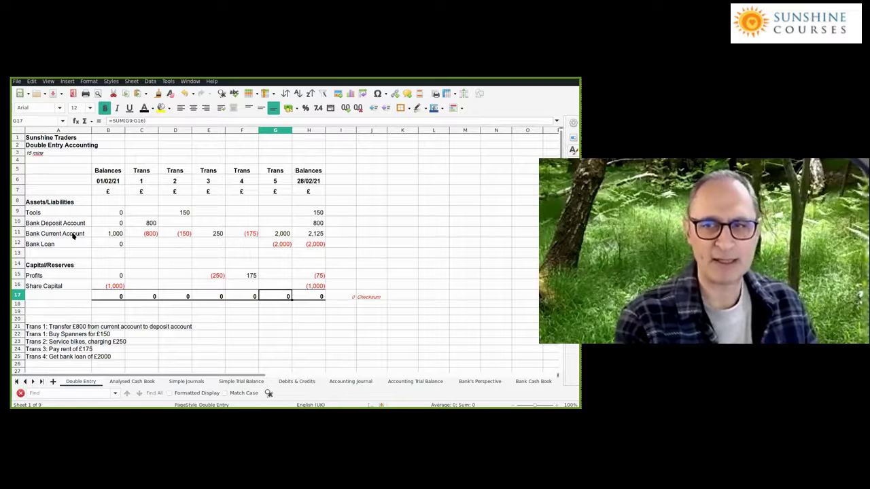
# Review each 28/02/21 closing balance in column H, from Tools down to Share Capital.
pyautogui.press('Right')
pyautogui.press('Up')
pyautogui.press('Up')
pyautogui.press('Up')
pyautogui.press('Up')
pyautogui.press('Up')
pyautogui.press('Up')
pyautogui.press('Up')
pyautogui.press('Up')
pyautogui.press('Up')
pyautogui.press('Down')
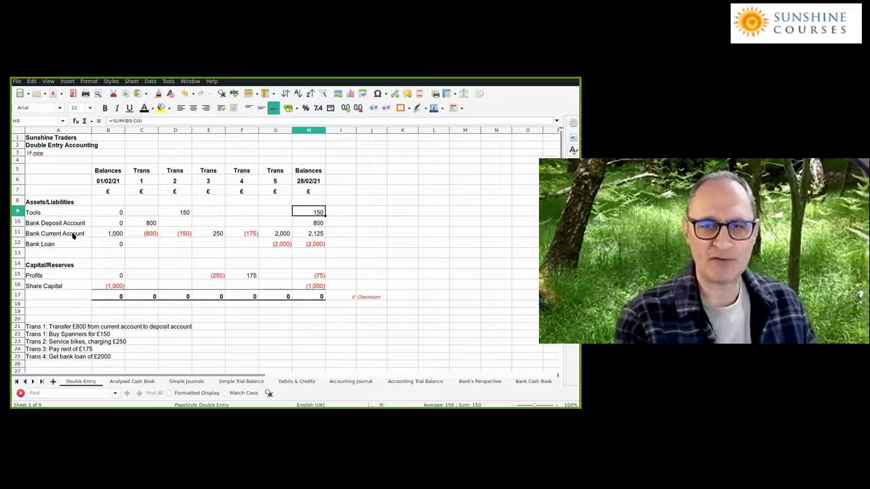
pyautogui.press('Down')
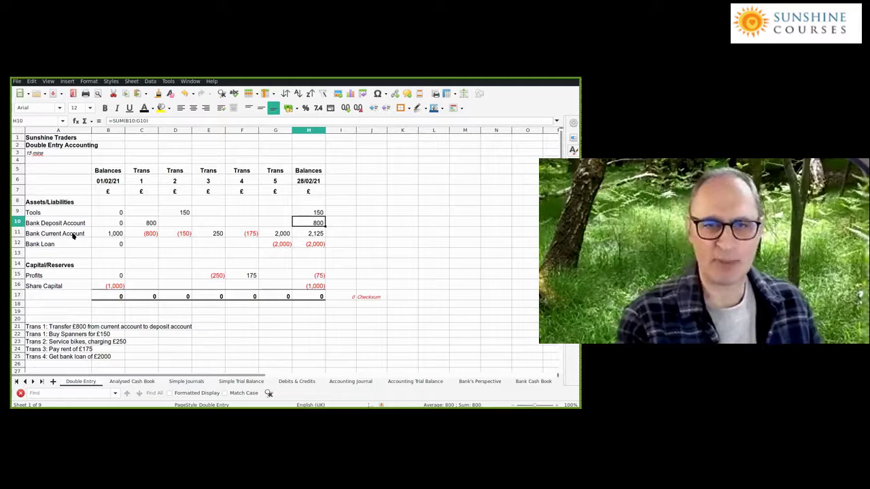
pyautogui.press('Down')
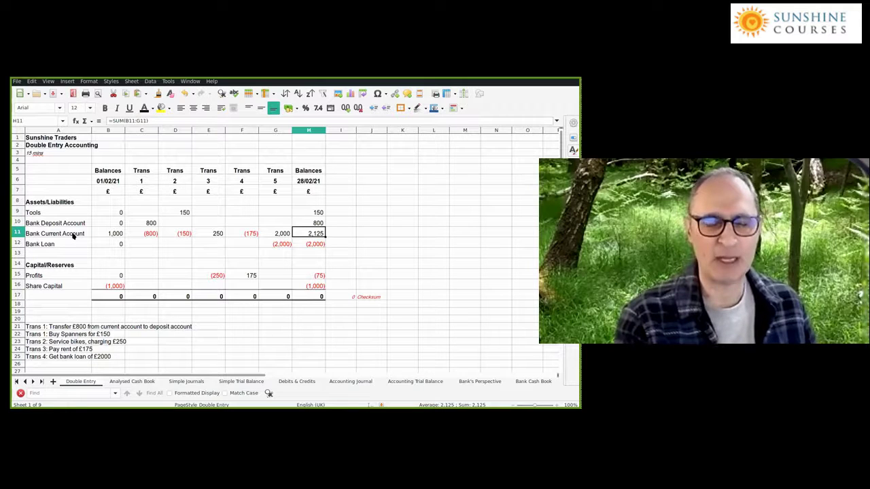
pyautogui.press('Down')
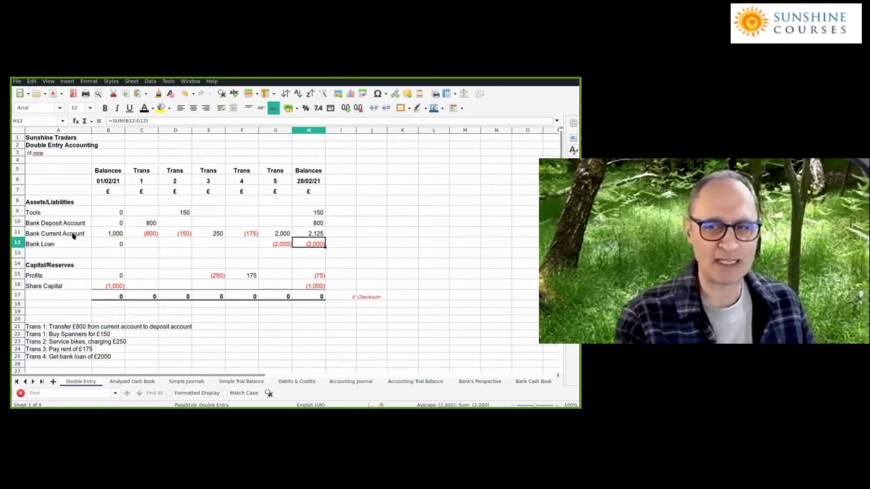
pyautogui.press('Down')
pyautogui.press('Down')
pyautogui.press('Down')
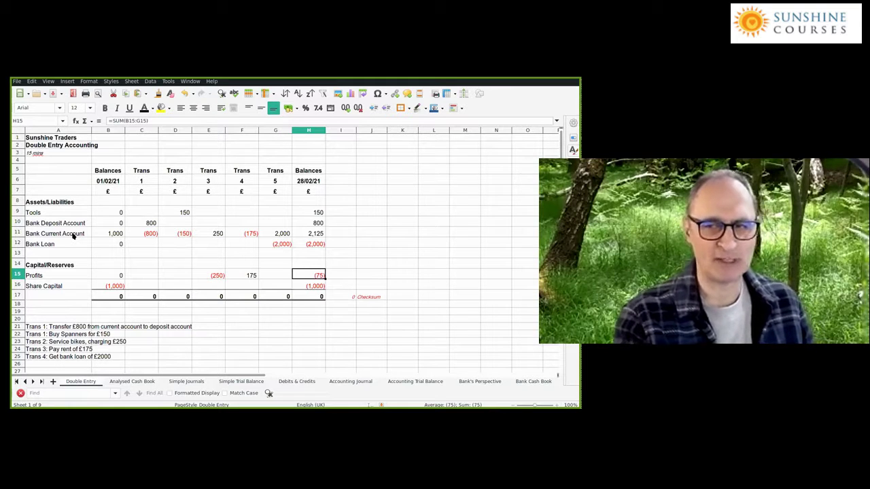
pyautogui.press('Down')
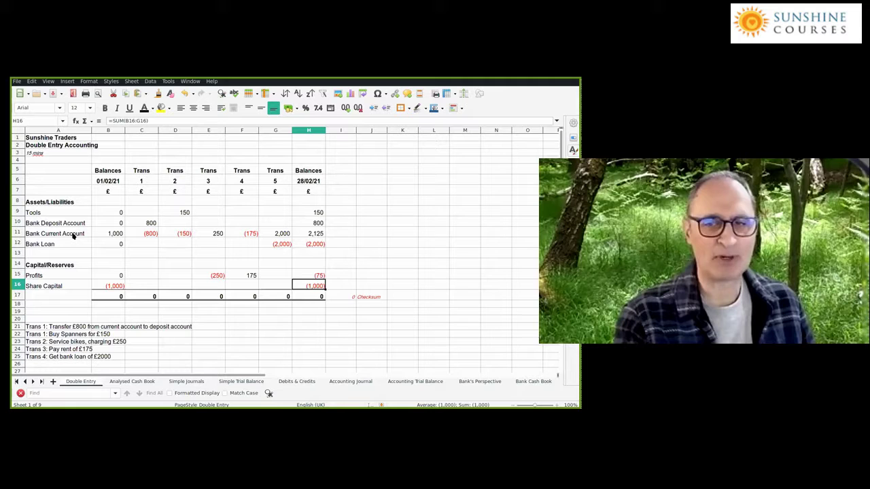
# Go over the closing asset, liability and capital balances in column H again and check their total in row 17.
pyautogui.press('Up')
pyautogui.press('Up')
pyautogui.press('Up')
pyautogui.press('Up')
pyautogui.press('Up')
pyautogui.press('Up')
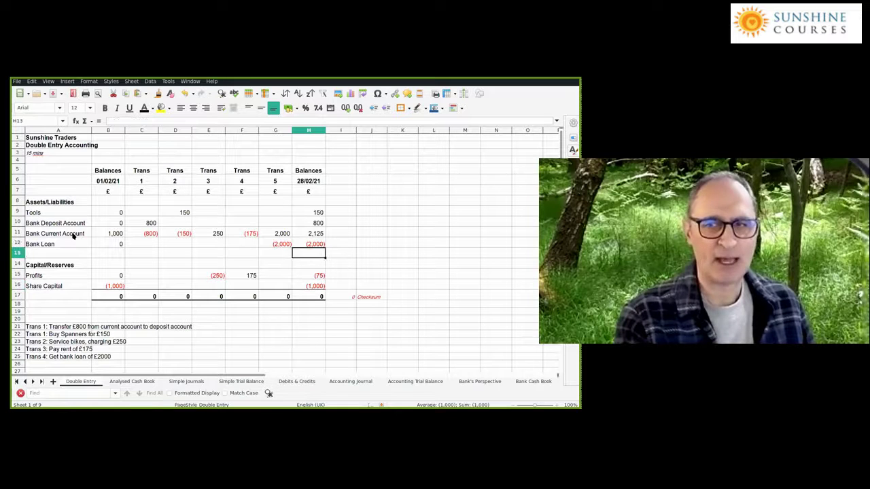
pyautogui.press('Down')
pyautogui.press('Down')
pyautogui.press('Down')
pyautogui.press('Down')
pyautogui.press('Down')
pyautogui.press('Down')
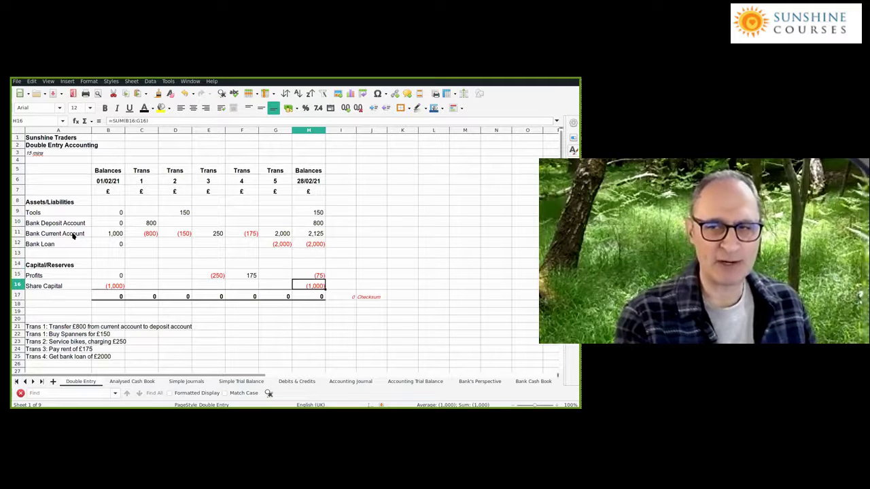
pyautogui.press('Down')
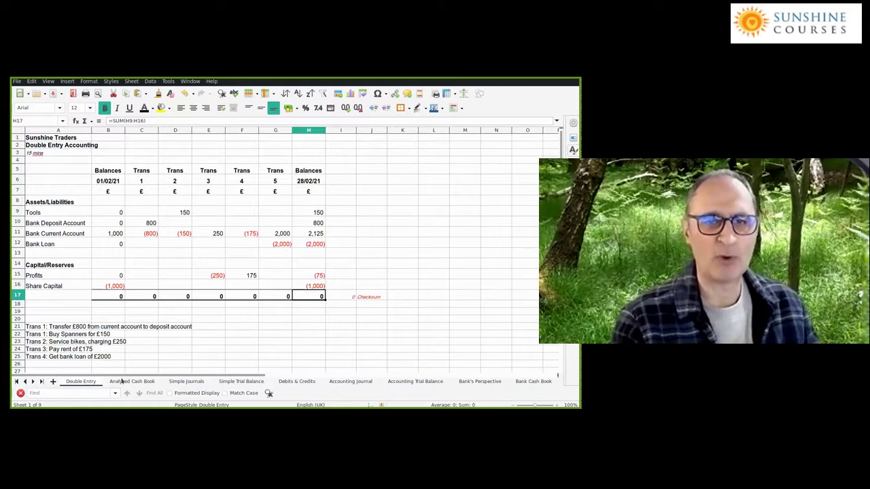
# Switch to the Analysed Cash Book sheet and examine the audit trail references for the February entries in column B.
pyautogui.click(122, 382)
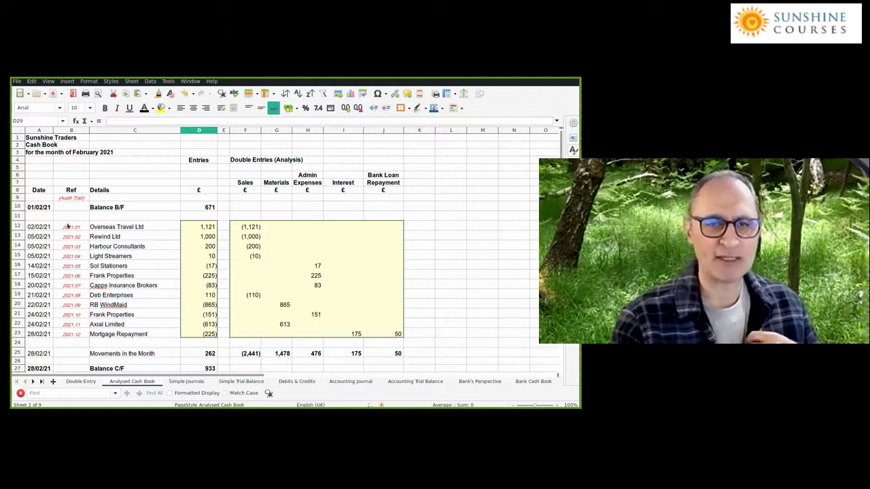
pyautogui.moveTo(66, 230); pyautogui.dragTo(71, 333)
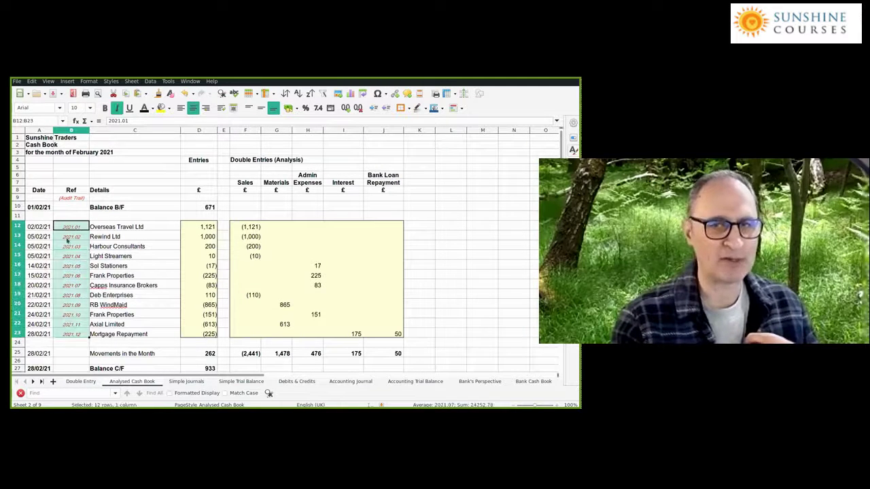
pyautogui.click(68, 229)
pyautogui.click(68, 241)
pyautogui.click(68, 245)
pyautogui.click(68, 253)
pyautogui.click(71, 234)
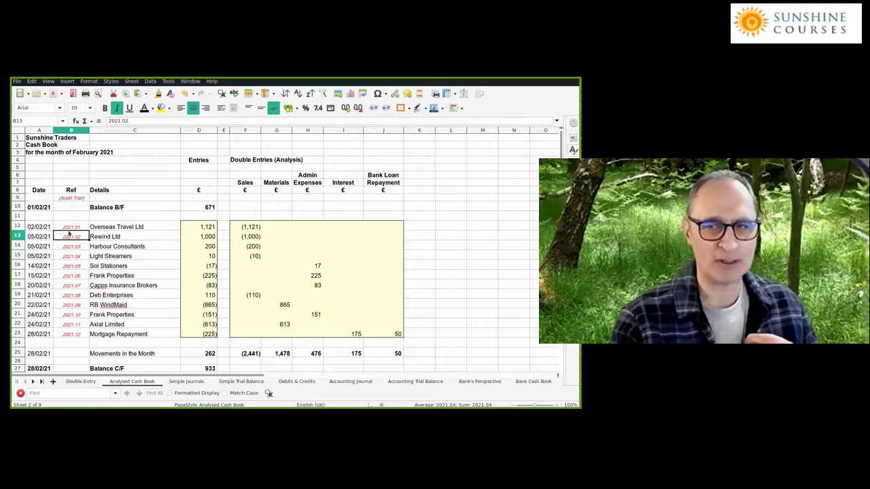
# Examine the audit trail references in rows 12 and 23 and how the Mortgage Repayment entry splits between Interest and Bank Loan Repayment.
pyautogui.click(246, 227)
pyautogui.click(71, 226)
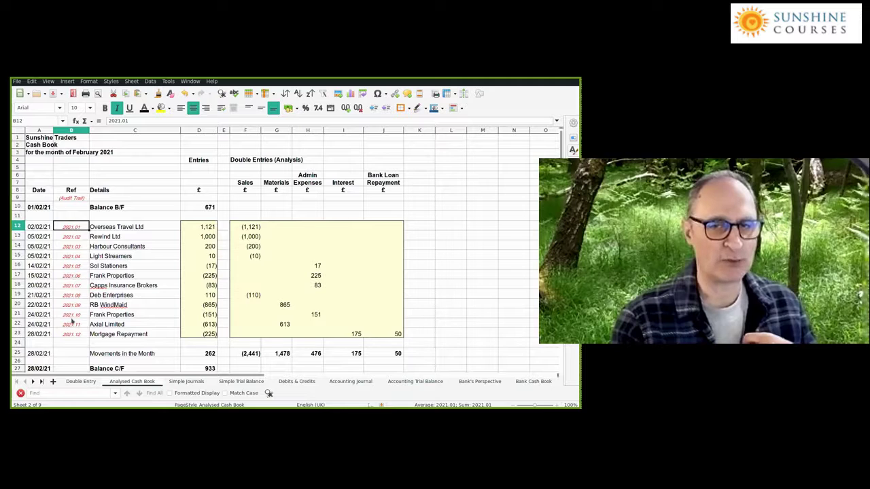
pyautogui.click(357, 334)
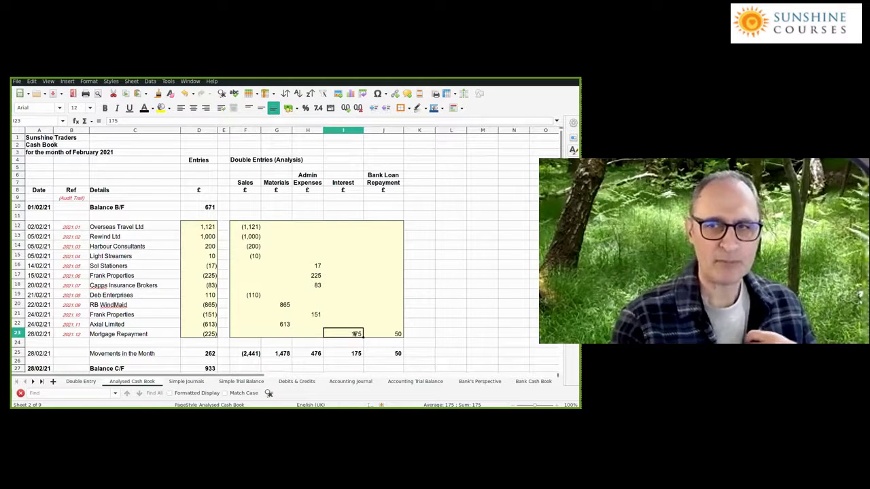
pyautogui.click(209, 334)
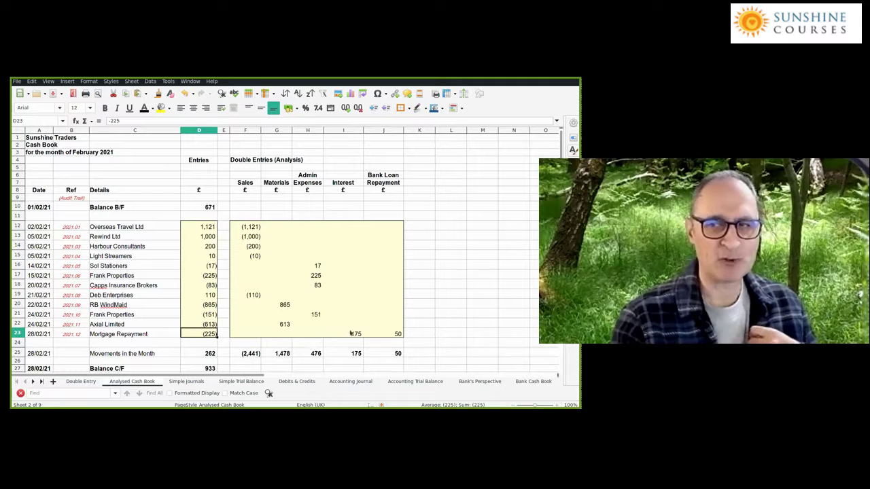
pyautogui.click(353, 334)
pyautogui.click(386, 334)
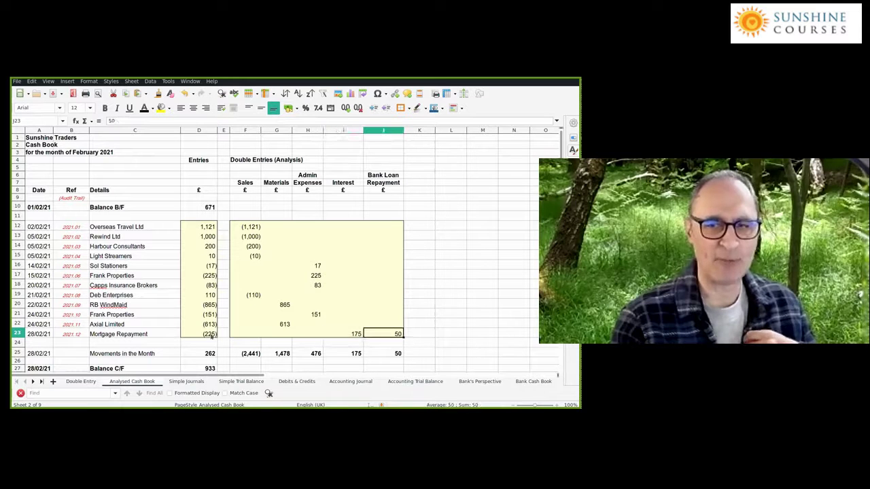
pyautogui.click(68, 334)
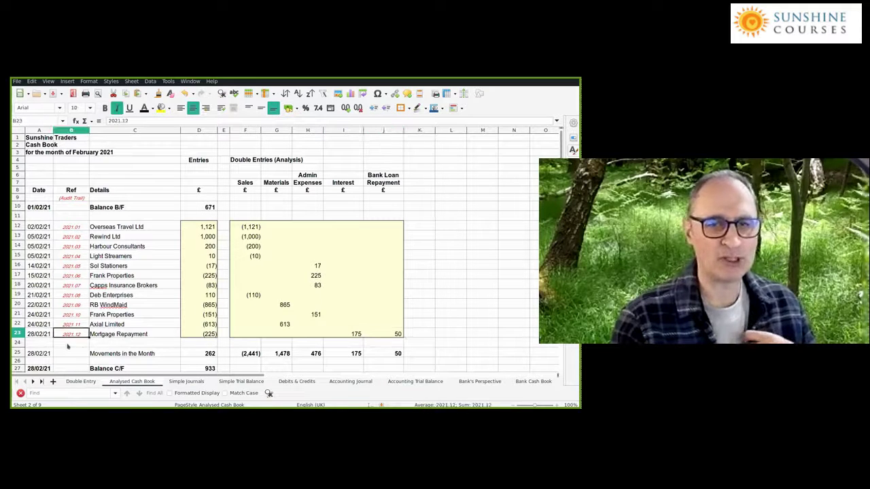
pyautogui.click(333, 332)
pyautogui.click(378, 332)
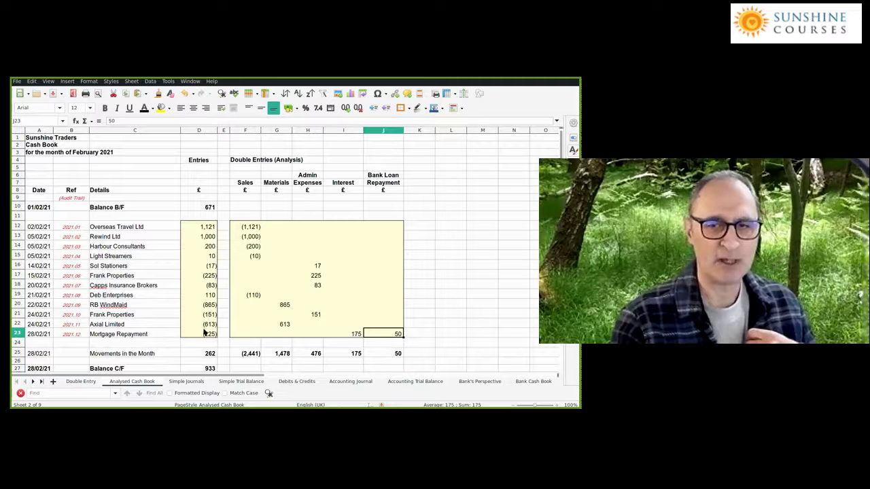
pyautogui.click(72, 334)
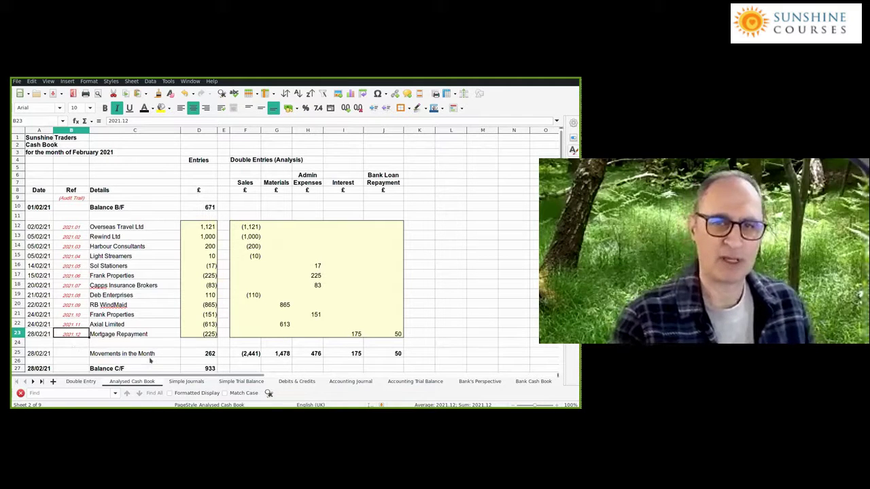
# Compare the Entries in D12:D23 with the Double Entries analysis block and the corresponding Movements in the Month totals in row 25.
pyautogui.click(203, 335)
pyautogui.moveTo(204, 335); pyautogui.dragTo(38, 227)
pyautogui.moveTo(253, 227); pyautogui.dragTo(389, 334)
pyautogui.click(449, 305)
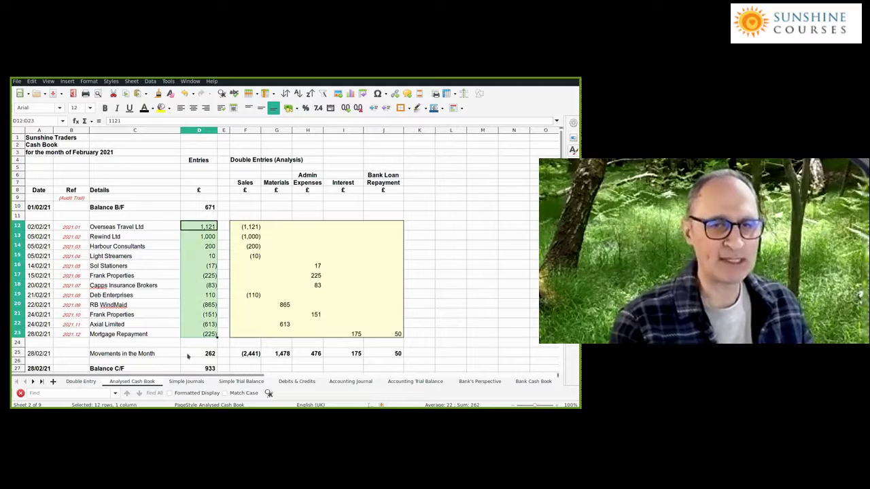
pyautogui.click(189, 356)
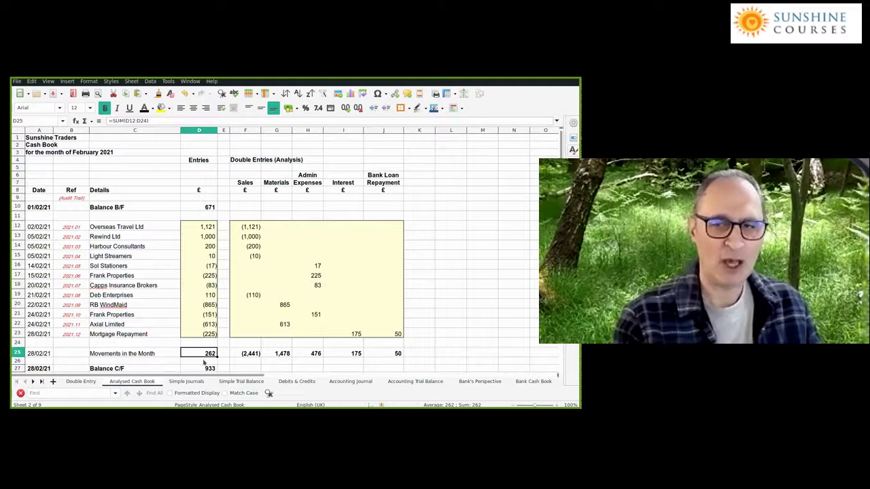
pyautogui.moveTo(253, 359); pyautogui.dragTo(394, 354)
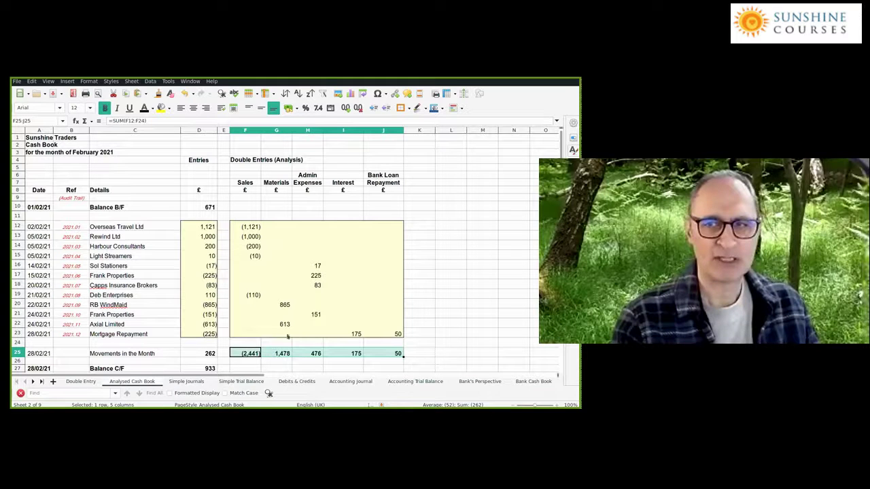
pyautogui.click(312, 182)
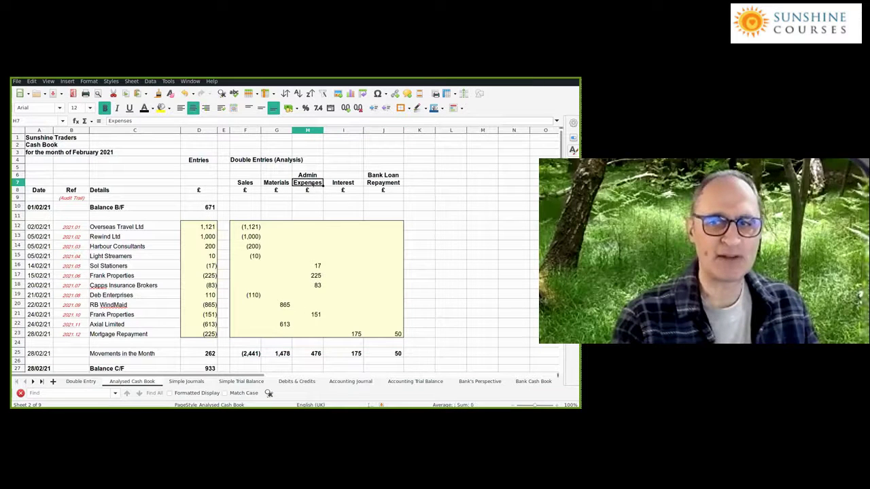
pyautogui.click(314, 354)
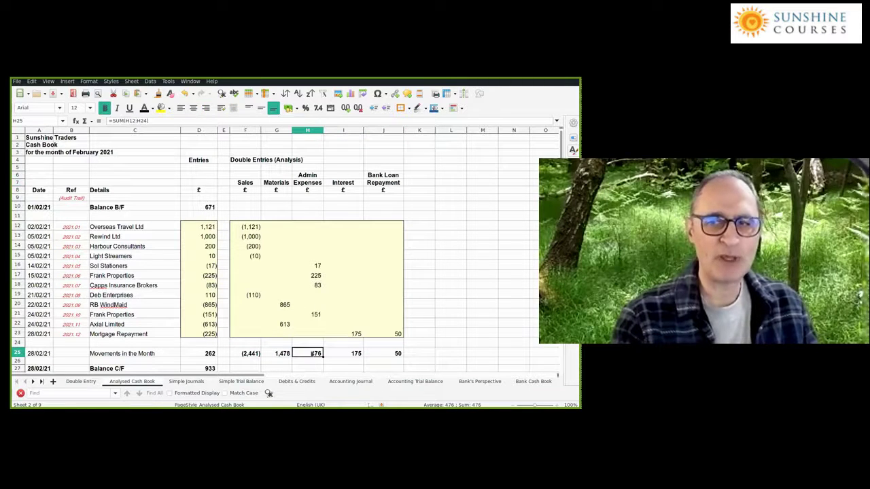
pyautogui.click(210, 354)
pyautogui.click(249, 354)
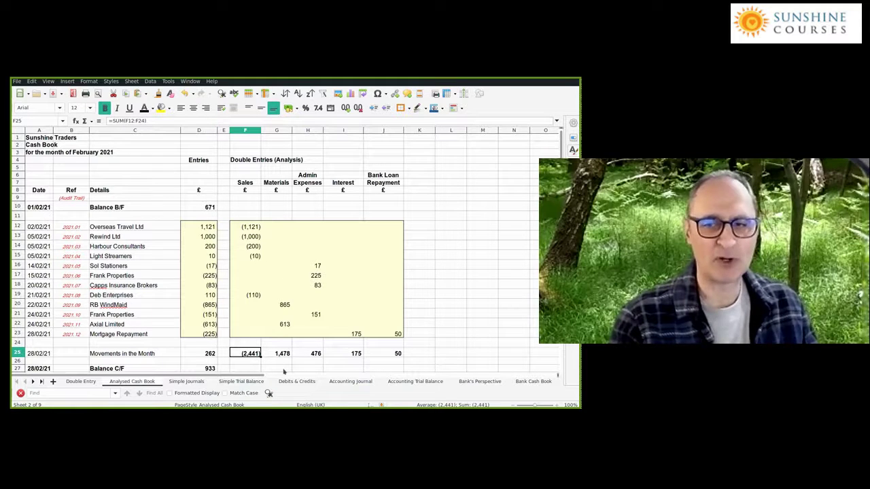
# Trace the Overseas Travel Ltd entry in D12 to its Sales double entry in F12 and down to the Sales total in row 25.
pyautogui.press('Left')
pyautogui.press('Left')
pyautogui.press('Up')
pyautogui.press('Up')
pyautogui.press('Up')
pyautogui.press('Up')
pyautogui.press('Up')
pyautogui.press('Up')
pyautogui.press('Up')
pyautogui.press('Up')
pyautogui.press('Up')
pyautogui.press('Up')
pyautogui.press('Up')
pyautogui.press('Up')
pyautogui.press('Up')
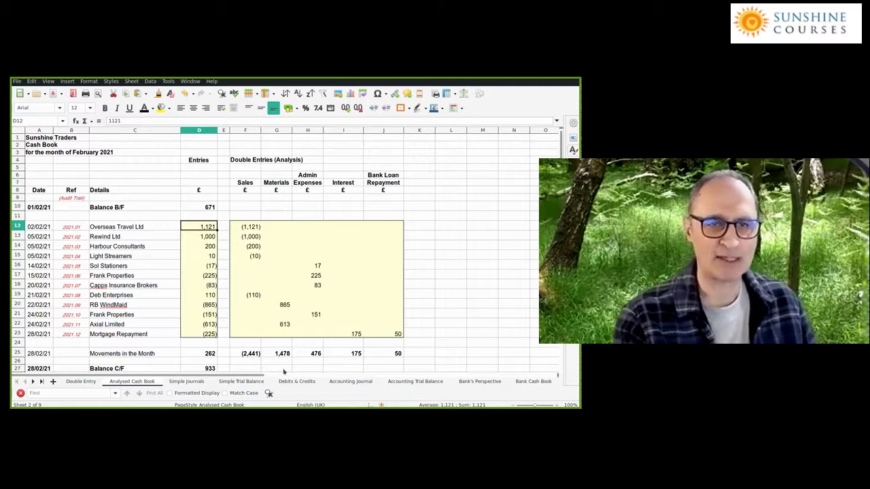
pyautogui.press('Right')
pyautogui.press('Right')
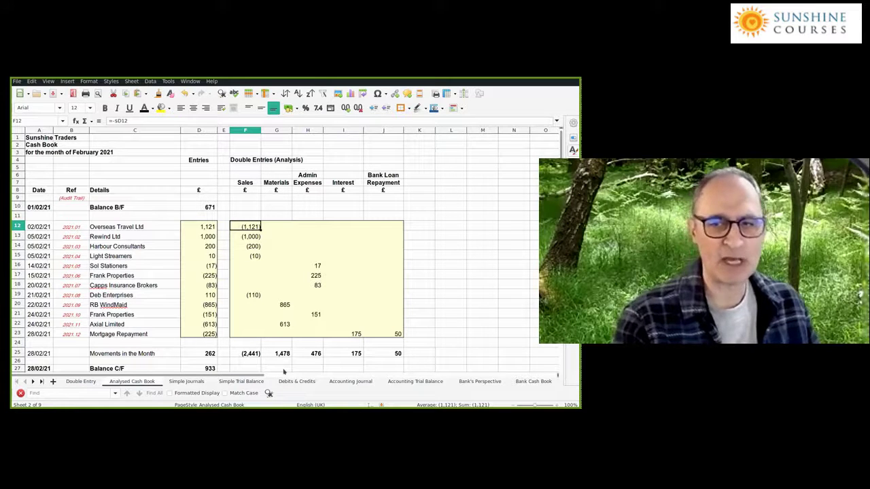
pyautogui.hotkey('ctrl', 'Down')
pyautogui.hotkey('ctrl', 'Down')
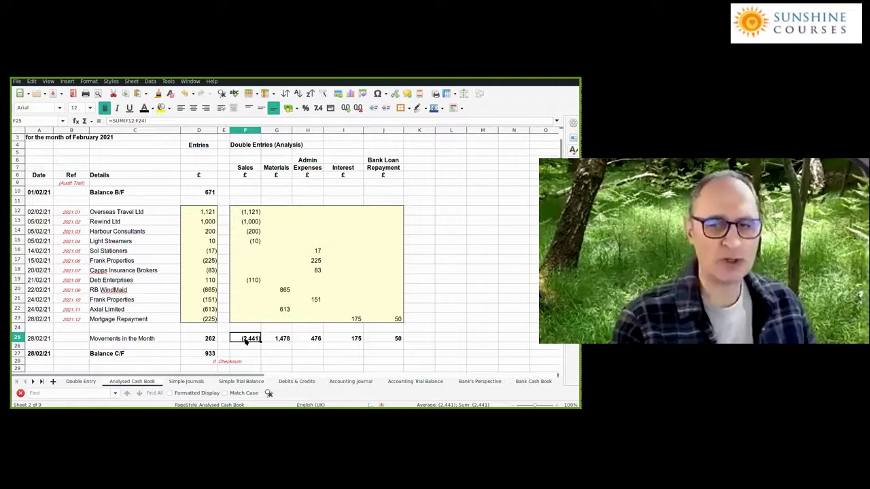
# Switch to the Simple Trial Balance sheet and review the opening asset and liability balances in B10:B12 and the Capital/Reserves accounts.
pyautogui.click(247, 382)
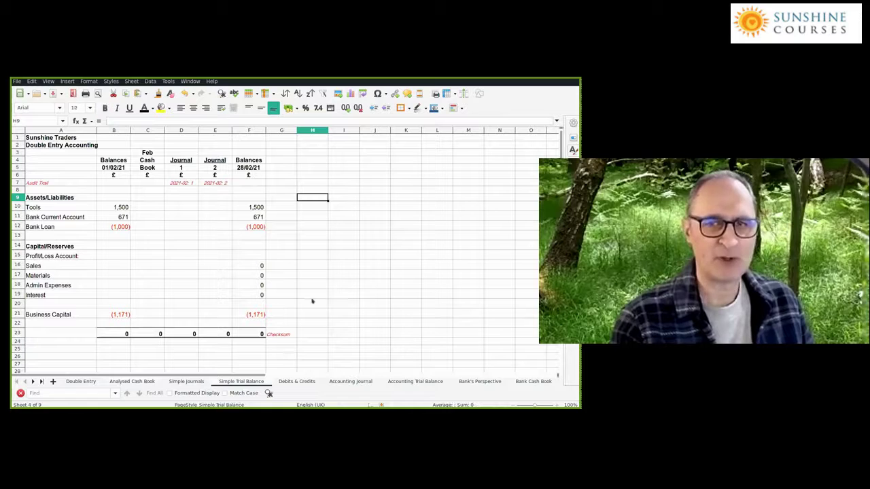
pyautogui.click(112, 208)
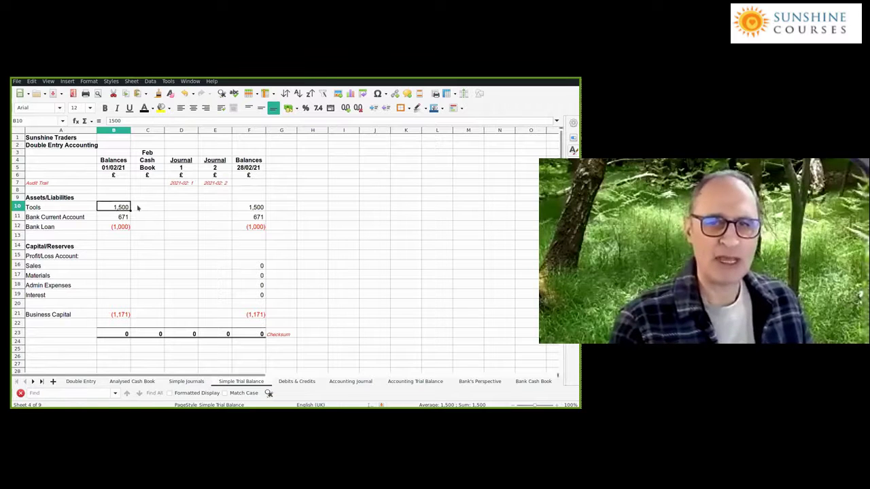
pyautogui.moveTo(126, 209); pyautogui.dragTo(119, 230)
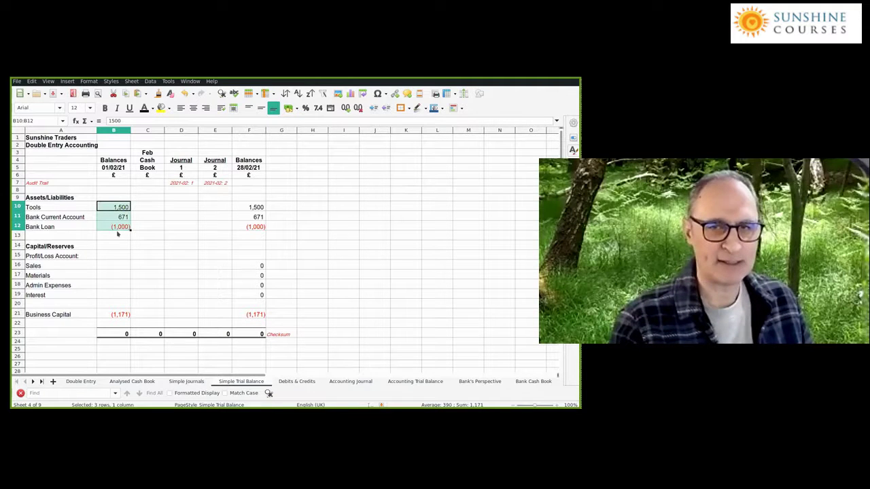
pyautogui.moveTo(55, 257); pyautogui.dragTo(54, 267)
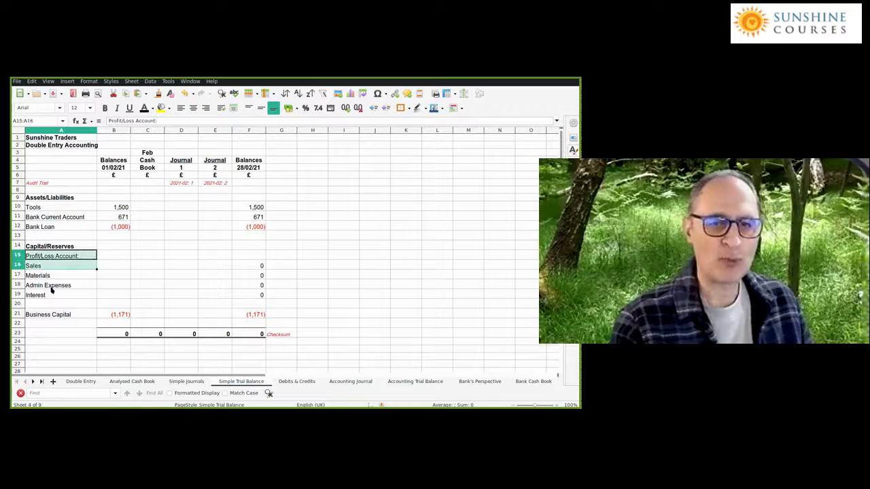
pyautogui.click(57, 313)
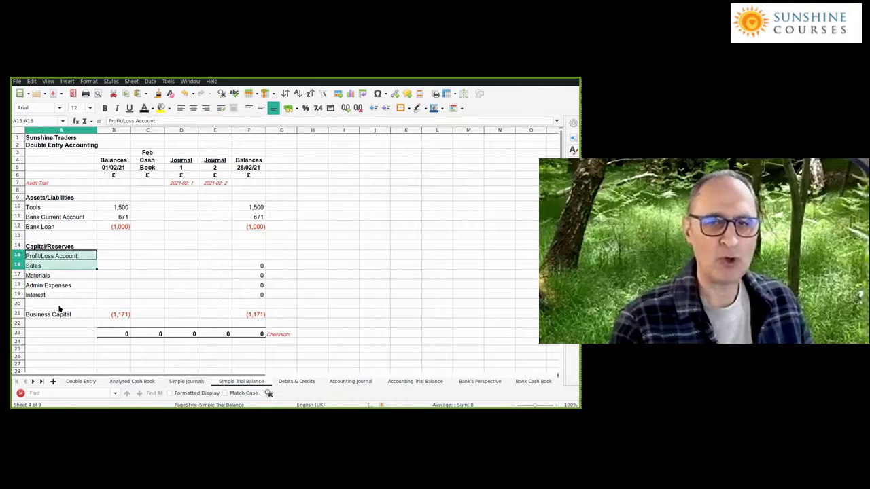
# Follow the Tools row from its opening balance through the Feb Cash Book and journal columns to the closing balance formula.
pyautogui.click(122, 208)
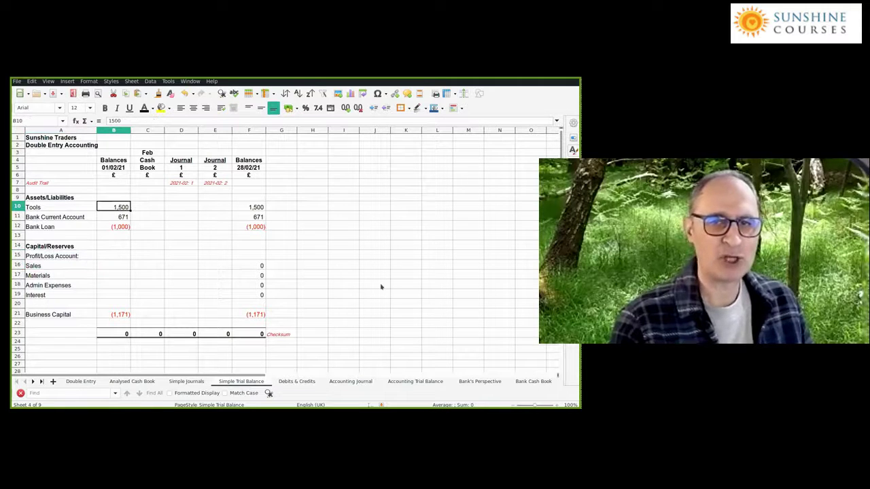
pyautogui.press('Right')
pyautogui.press('Right')
pyautogui.press('Right')
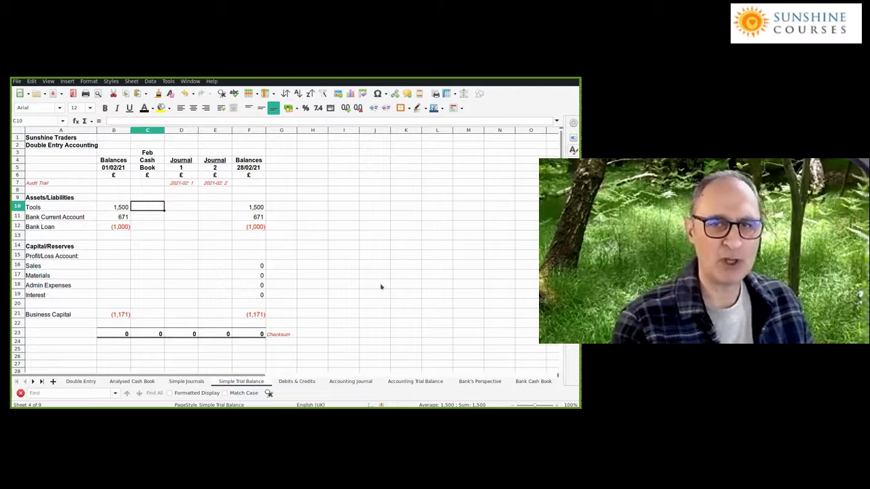
pyautogui.press('Right')
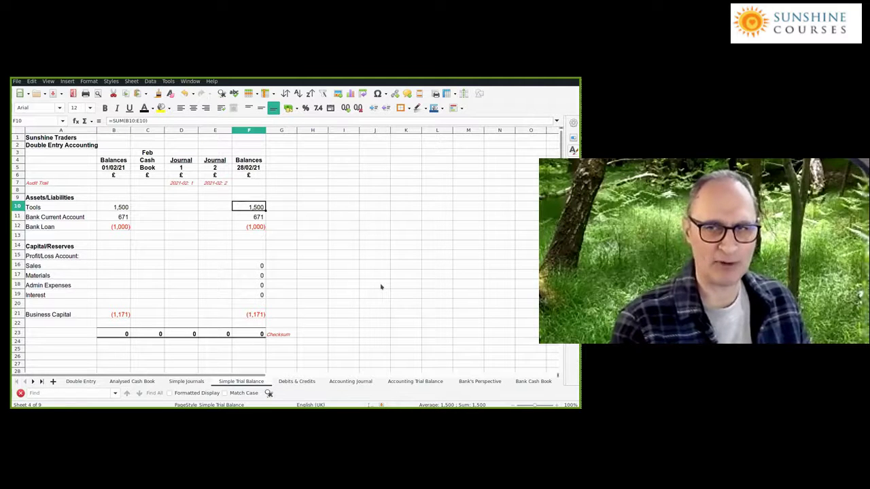
pyautogui.press('Left')
pyautogui.press('Left')
pyautogui.press('Left')
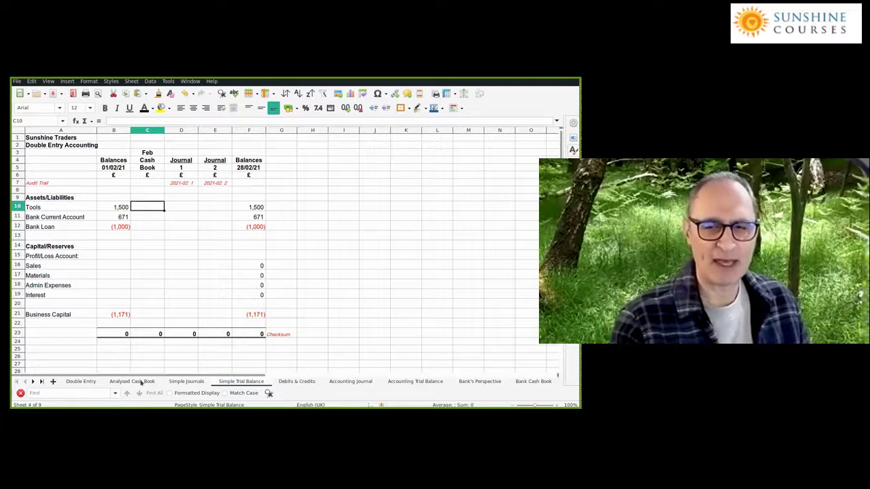
# Link Sales in C16 of the Feb Cash Book column to the Sales movement total in F25 of the Analysed Cash Book.
pyautogui.click(142, 383)
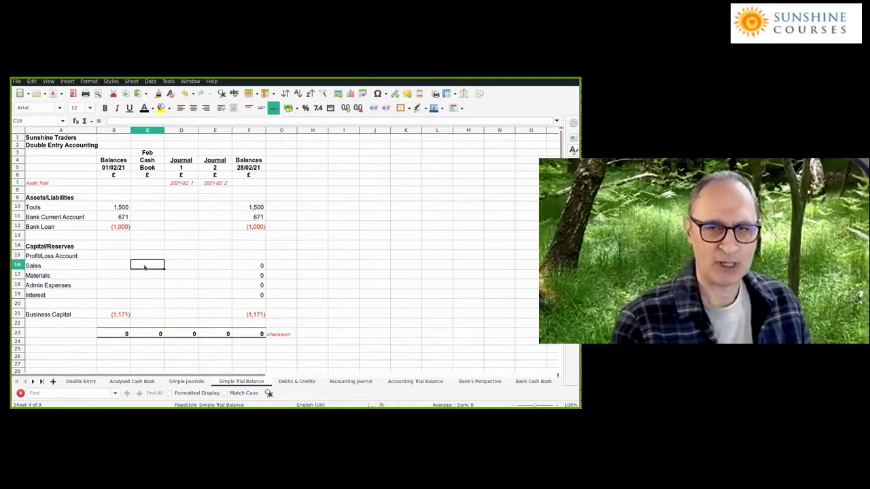
pyautogui.click(146, 264)
pyautogui.write('=')
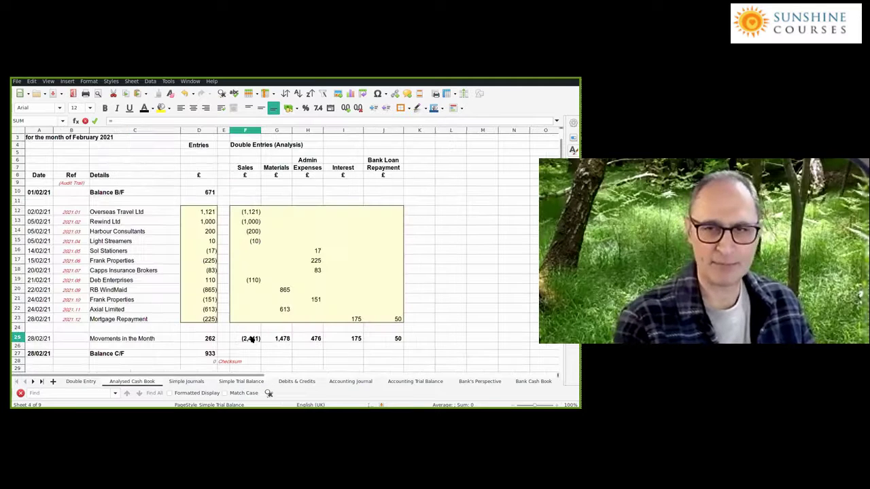
pyautogui.click(252, 340)
pyautogui.press('Return')
# Link Materials in C17 and Admin Expenses in C18 to their movement totals in G25 and H25 of the Analysed Cash Book.
pyautogui.write('=')
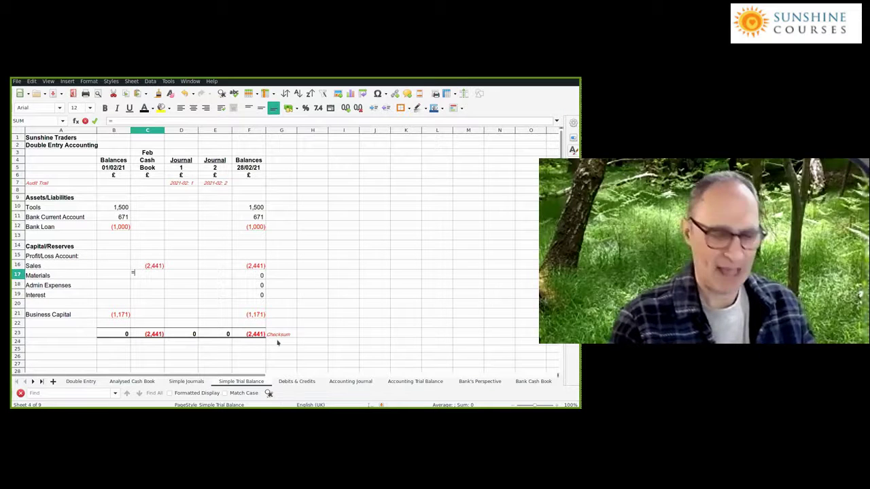
pyautogui.click(132, 381)
pyautogui.click(309, 340)
pyautogui.press('Return')
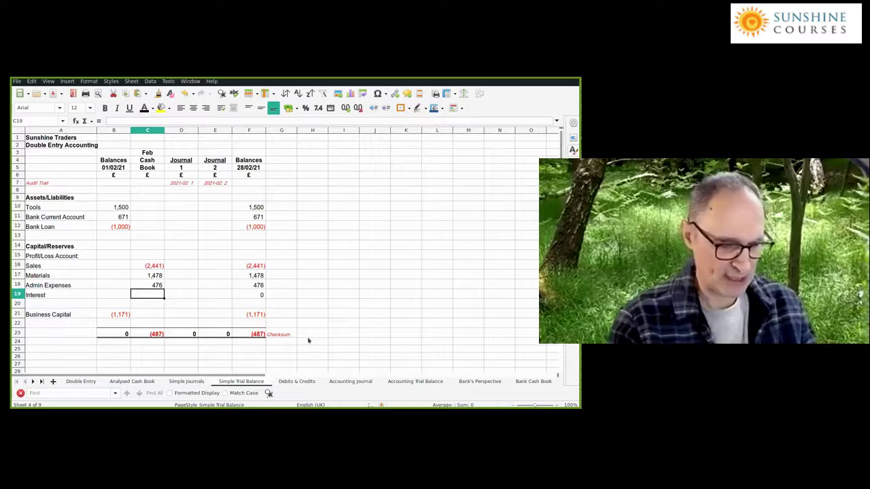
# Link Interest in C19 to the Interest movement total in I25 of the Analysed Cash Book.
pyautogui.write('=')
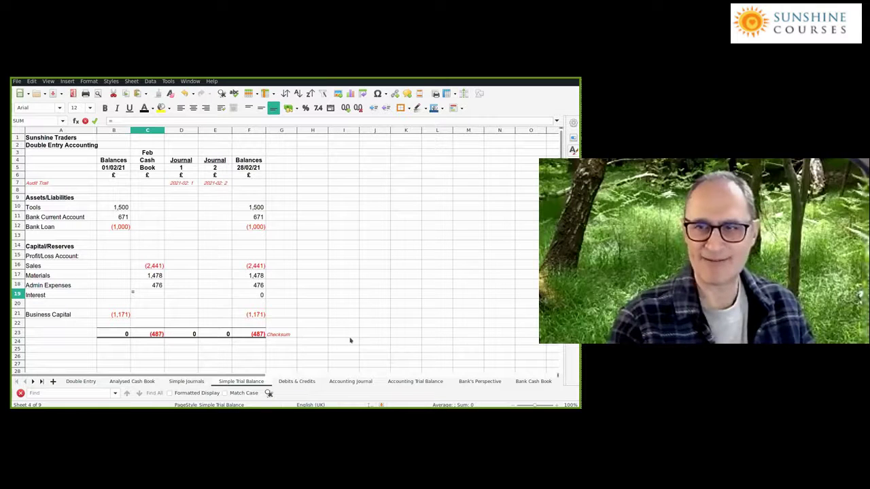
pyautogui.click(132, 382)
pyautogui.click(350, 341)
pyautogui.press('Return')
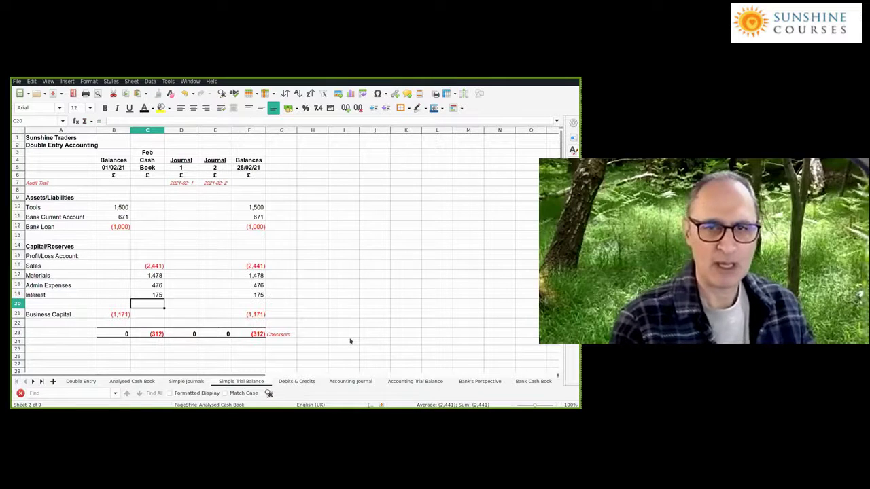
# Link Bank Loan in C12 to the Bank Loan Repayment total in J25 of the Analysed Cash Book and review its opening balance.
pyautogui.click(145, 227)
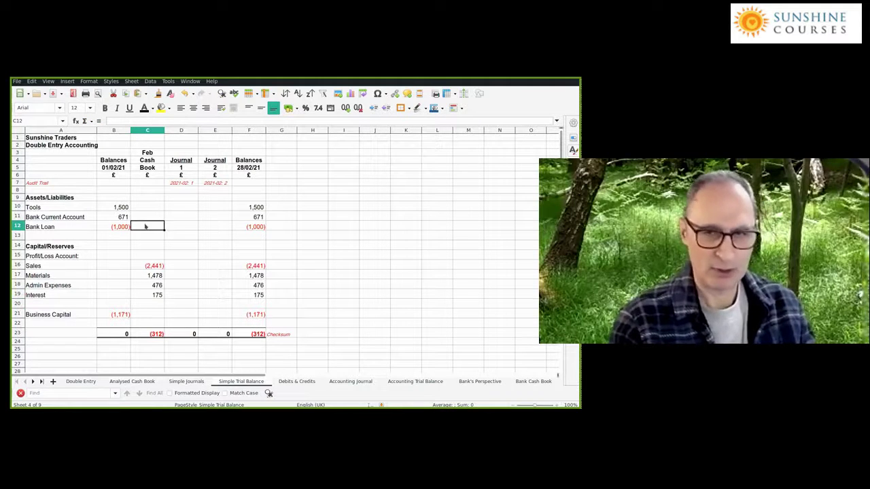
pyautogui.write('=')
pyautogui.click(131, 381)
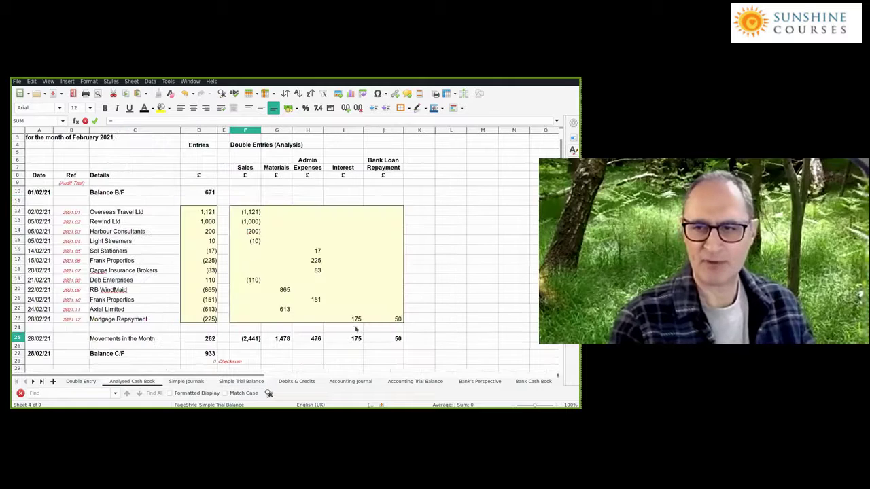
pyautogui.click(392, 340)
pyautogui.press('Return')
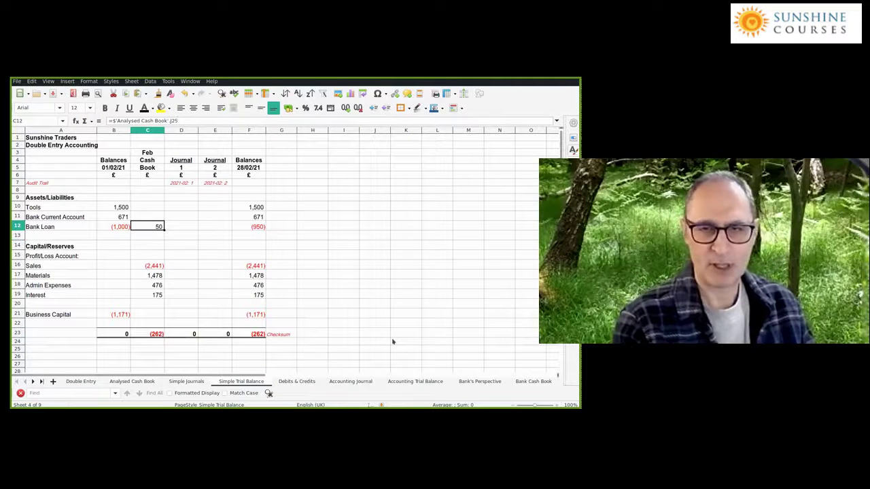
pyautogui.press('Left')
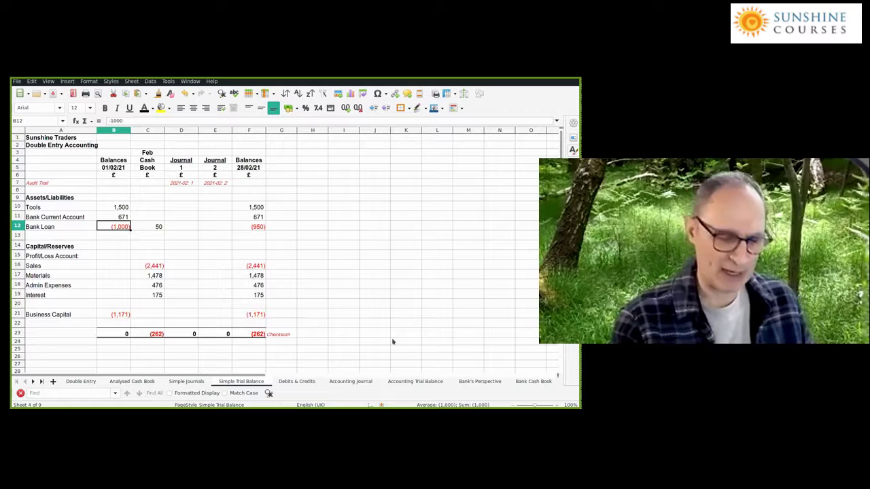
# Review the Bank Loan row's entries and the Feb Cash Book column from C11 down to its checksum in C23.
pyautogui.press('Right')
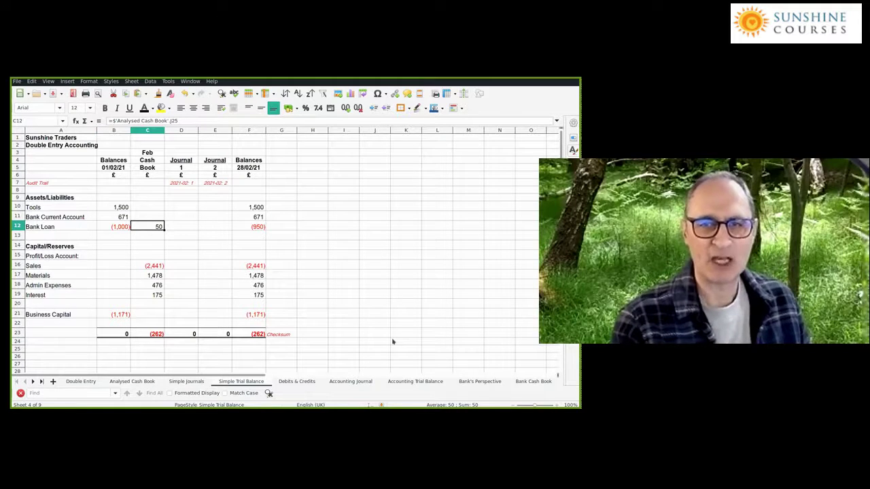
pyautogui.press('Right')
pyautogui.press('Right')
pyautogui.press('Right')
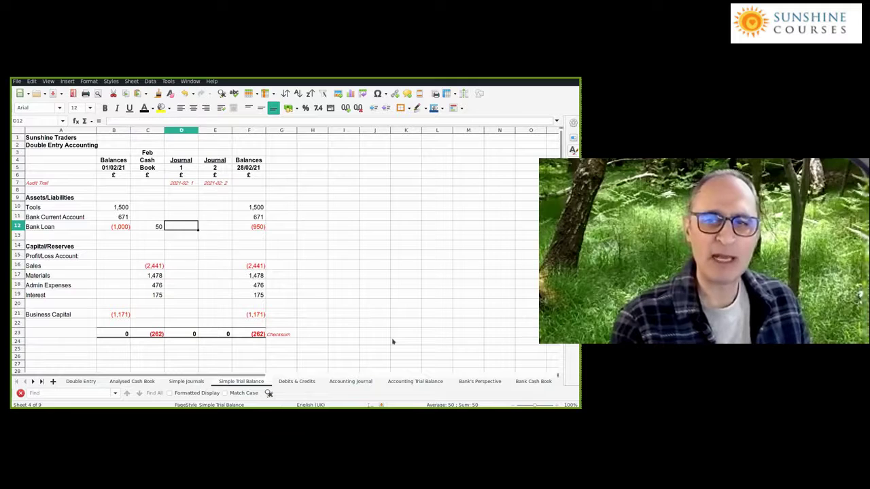
pyautogui.press('Left')
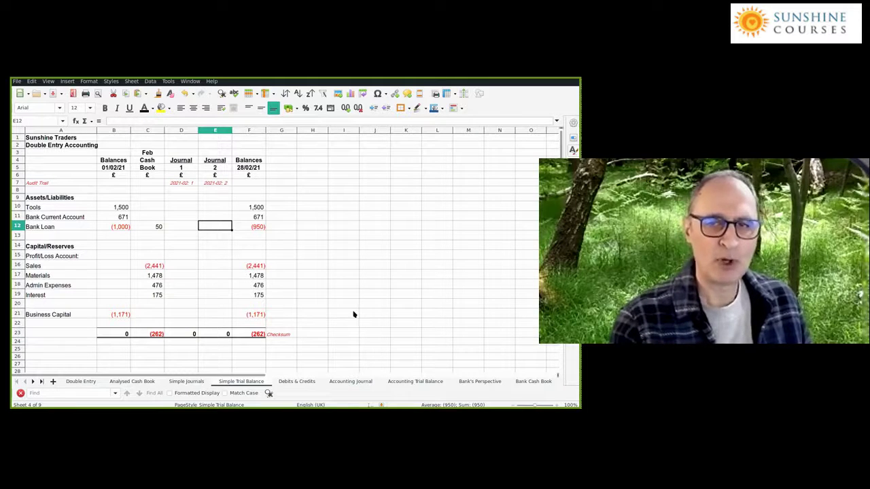
pyautogui.click(157, 222)
pyautogui.moveTo(146, 217); pyautogui.dragTo(153, 336)
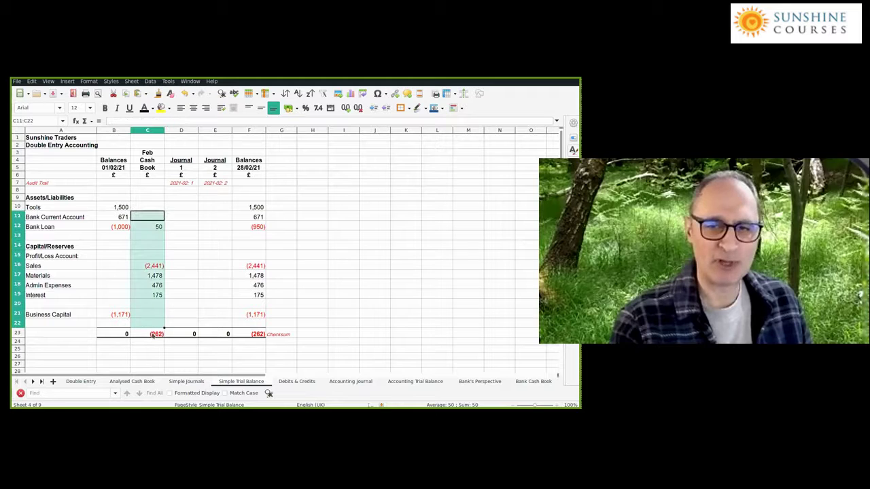
pyautogui.press('Down')
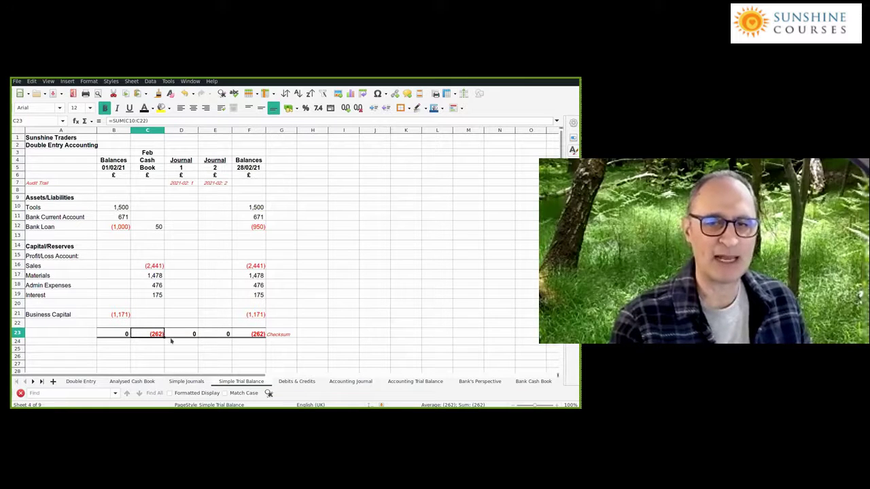
# Link Bank Current Account in C11 to the Movements in the Month total in D25 of the Analysed Cash Book and check the column's checksum.
pyautogui.click(153, 218)
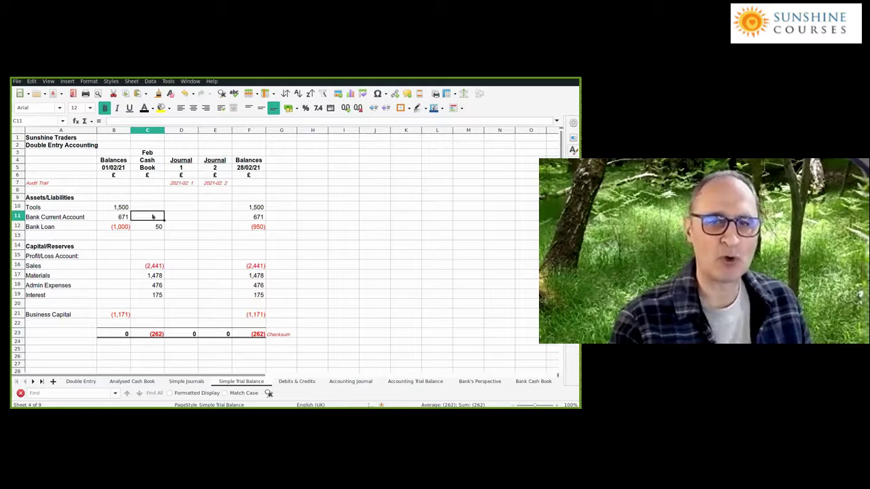
pyautogui.click(139, 383)
pyautogui.click(236, 384)
pyautogui.write('=')
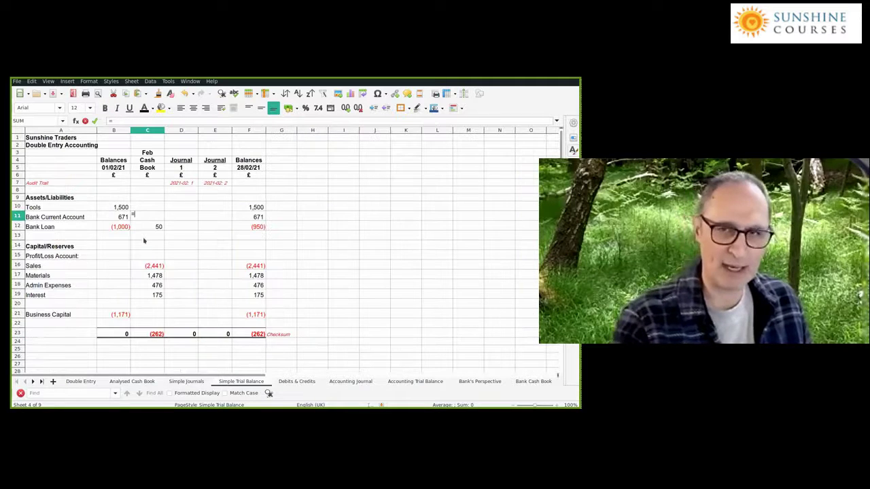
pyautogui.hotkey('ctrl', 'pageup')
pyautogui.hotkey('ctrl', 'pageup')
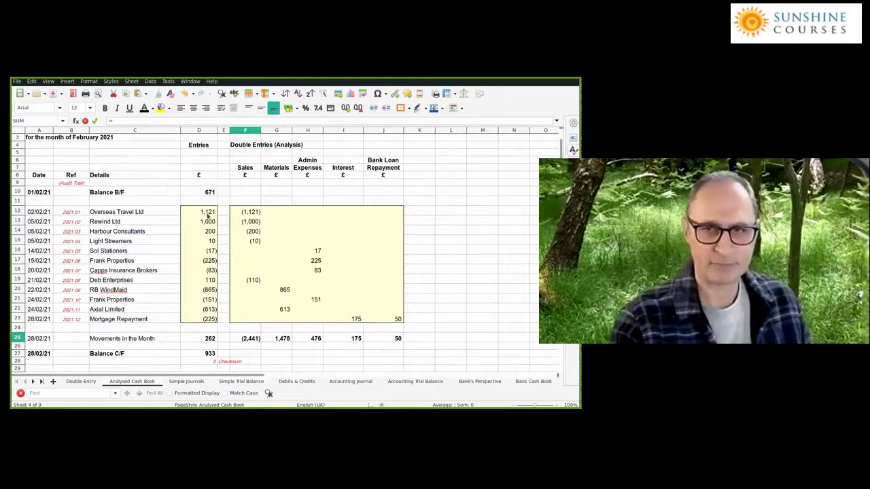
pyautogui.click(206, 338)
pyautogui.press('Return')
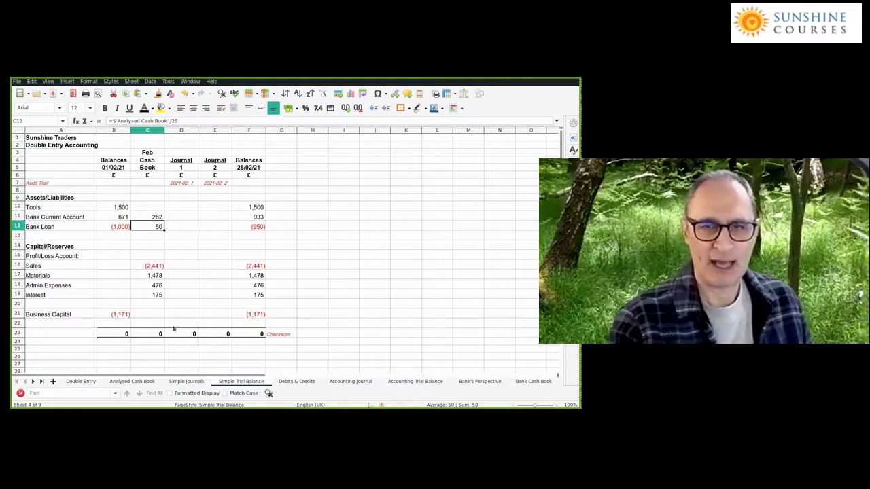
pyautogui.click(153, 334)
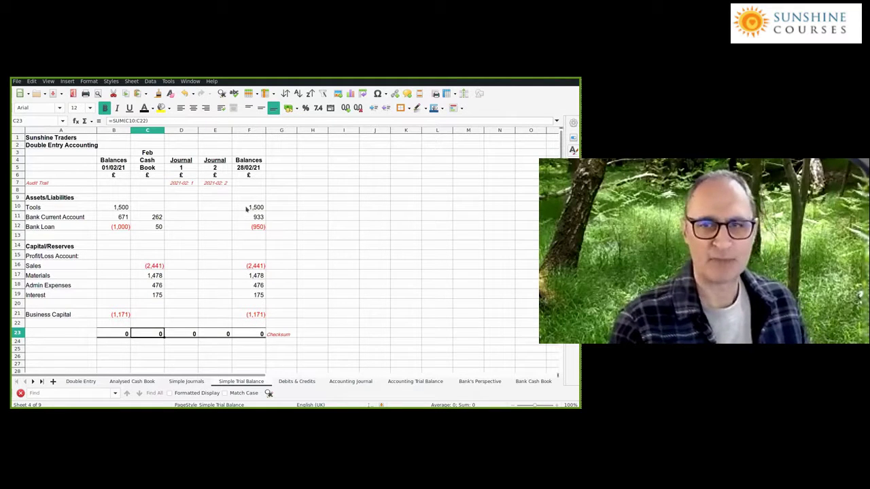
# Compare the Bank Current Account's 28/02/21 balance in F11 with Balance C/F in D27 of the Analysed Cash Book.
pyautogui.moveTo(247, 209); pyautogui.dragTo(249, 236)
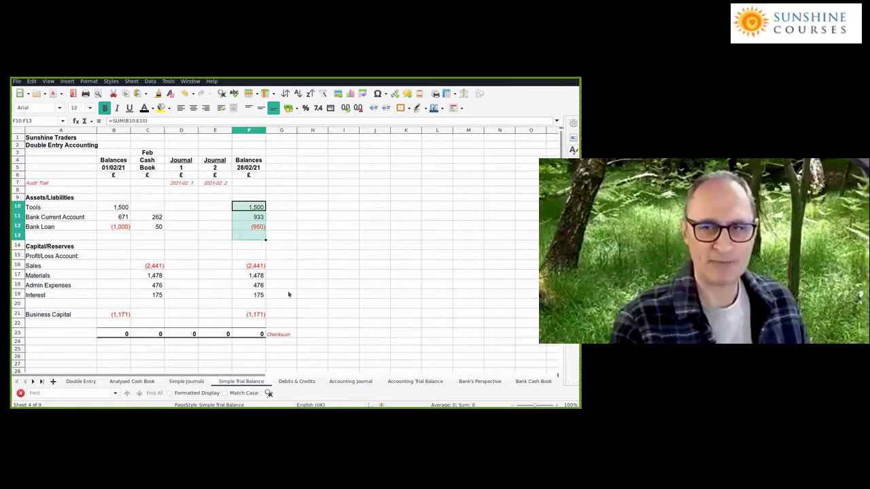
pyautogui.hotkey('shift', 'Down')
pyautogui.click(258, 220)
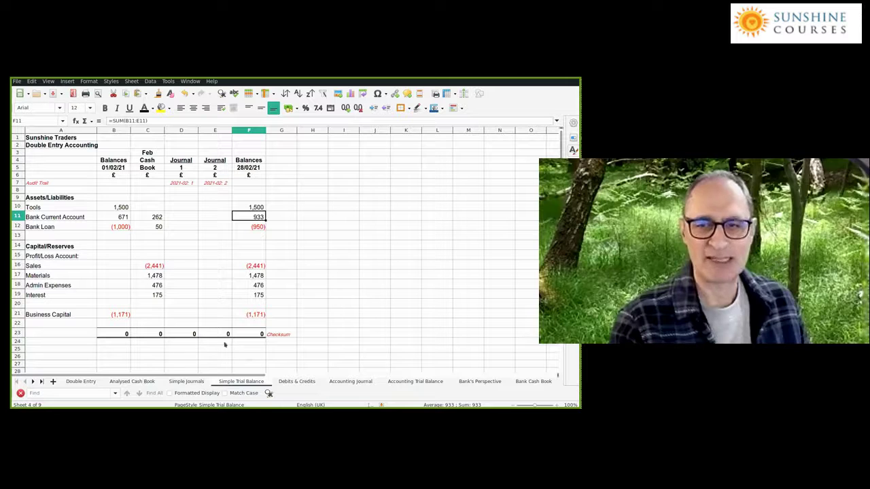
pyautogui.hotkey('ctrl', 'pageup')
pyautogui.hotkey('ctrl', 'pageup')
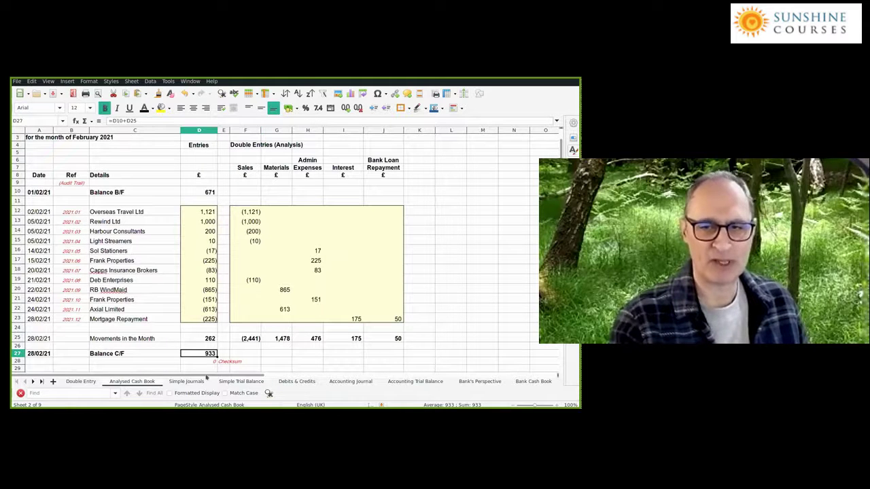
pyautogui.hotkey('ctrl', 'pagedown')
pyautogui.hotkey('ctrl', 'pagedown')
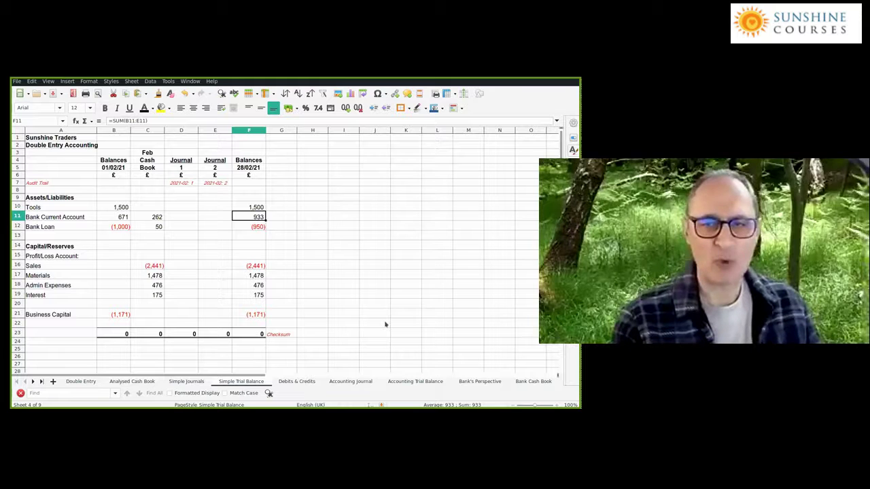
# Compare the analysis movement totals in F25:J25 of the Analysed Cash Book with the Simple Trial Balance postings.
pyautogui.click(151, 381)
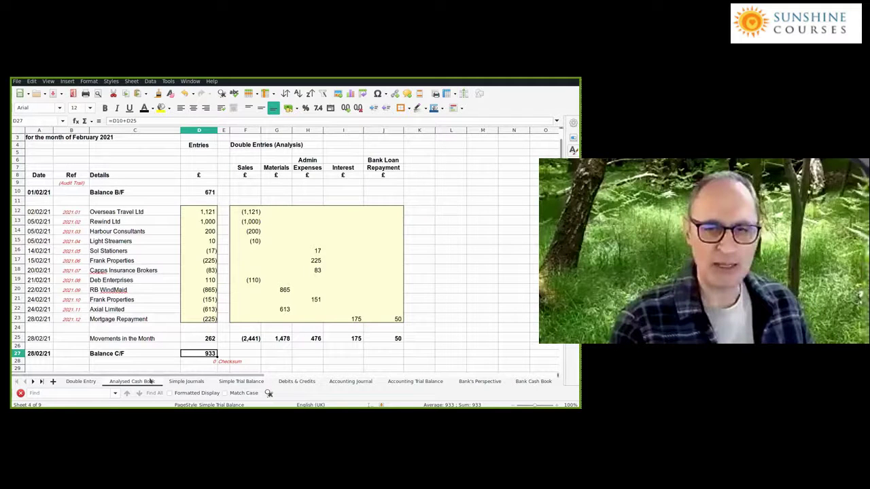
pyautogui.moveTo(250, 338); pyautogui.dragTo(398, 338)
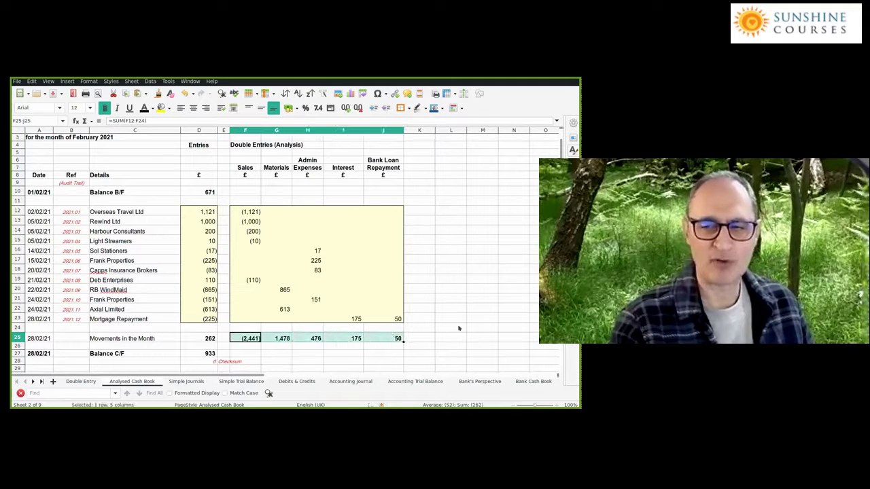
pyautogui.click(246, 338)
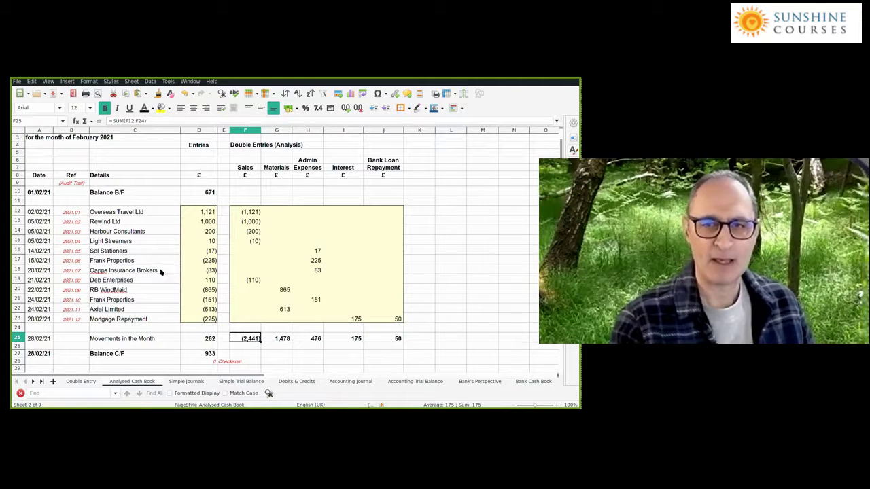
pyautogui.hotkey('ctrl', 'pagedown')
pyautogui.hotkey('ctrl', 'pagedown')
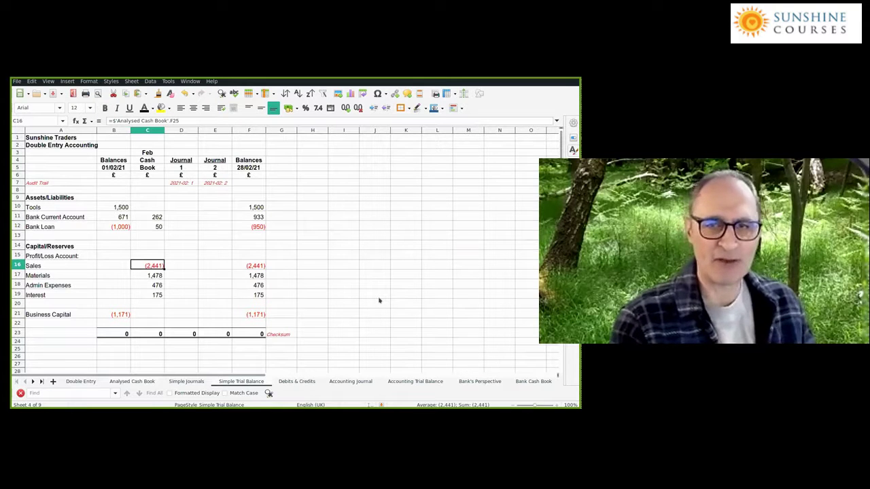
# Examine the links behind the Feb Cash Book postings for the bank accounts, Sales, Materials, Admin Expenses and Interest.
pyautogui.press('Up')
pyautogui.press('Up')
pyautogui.press('Up')
pyautogui.press('Up')
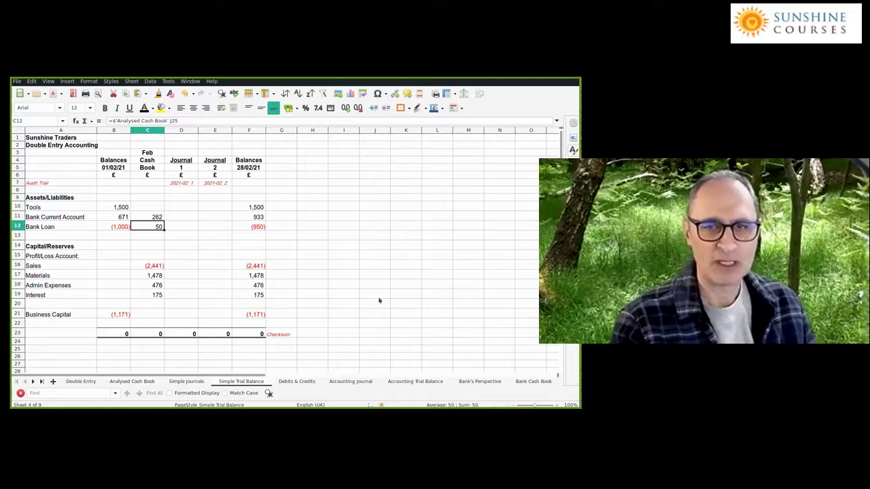
pyautogui.press('Up')
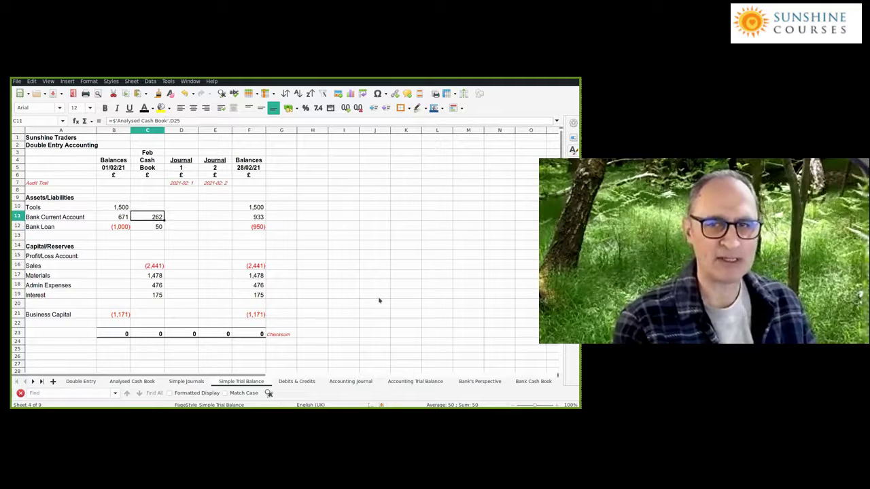
pyautogui.press('Down')
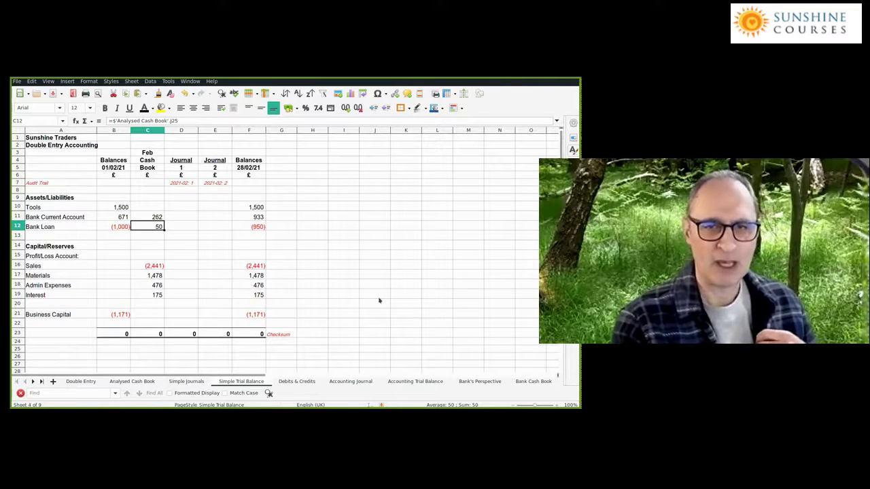
pyautogui.press('Down')
pyautogui.press('Down')
pyautogui.press('Down')
pyautogui.press('Down')
pyautogui.press('Down')
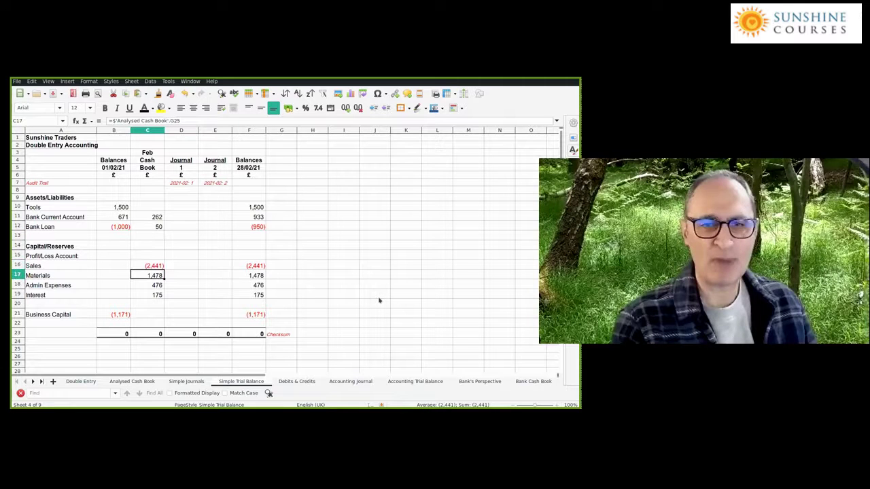
pyautogui.press('Down')
pyautogui.press('Down')
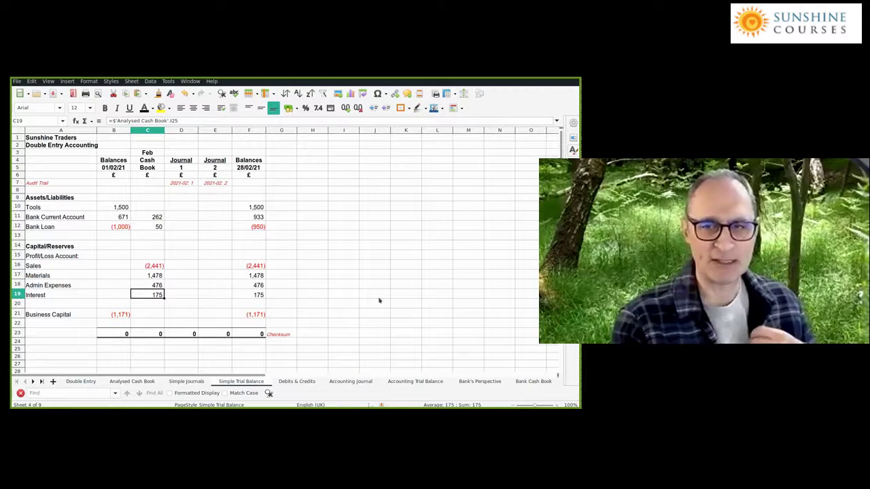
# Examine the profit and loss postings from Sales to Interest in C16:C19 as a group.
pyautogui.press('Up')
pyautogui.press('Up')
pyautogui.press('Up')
pyautogui.hotkey('shift', 'Down')
pyautogui.hotkey('shift', 'Down')
pyautogui.hotkey('shift', 'Down')
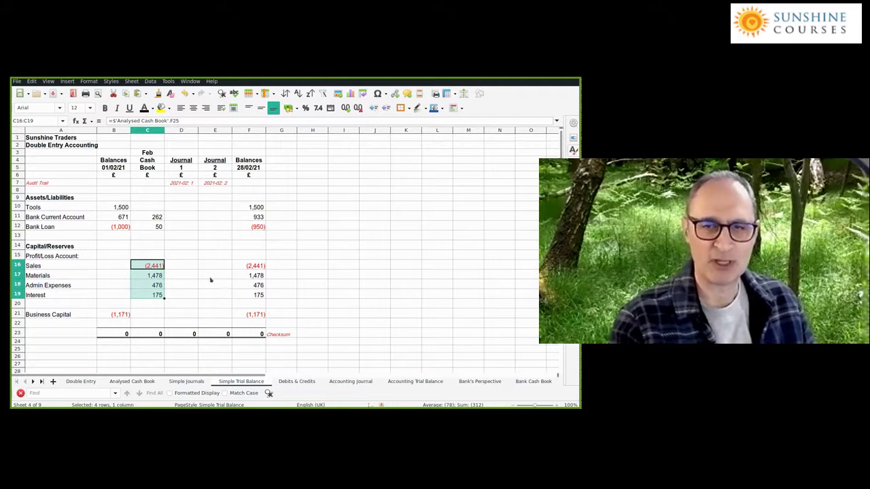
pyautogui.click(175, 282)
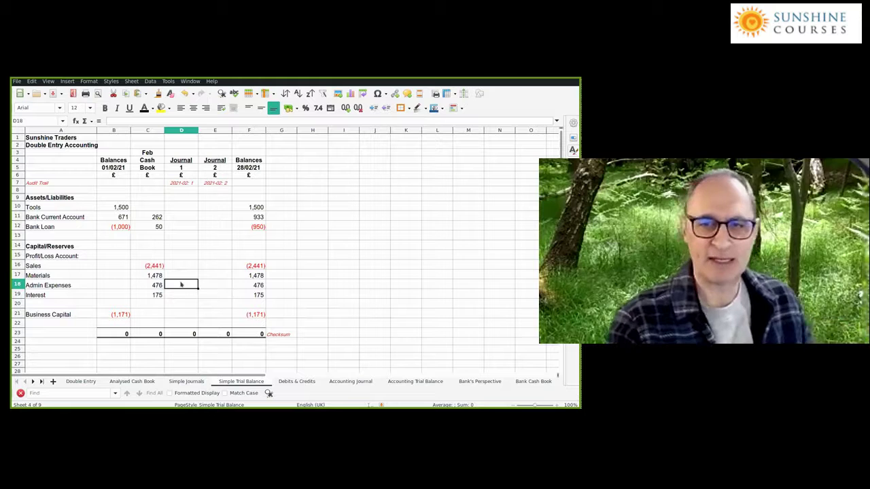
pyautogui.moveTo(148, 266); pyautogui.dragTo(155, 295)
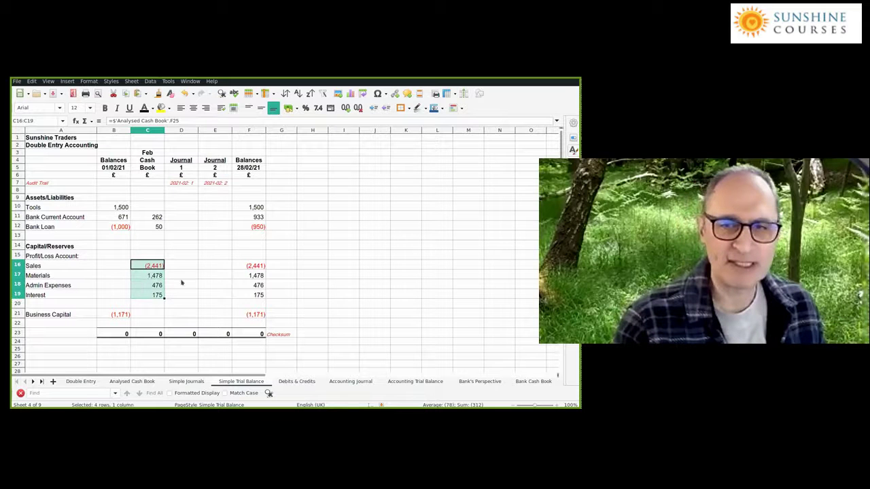
pyautogui.click(182, 283)
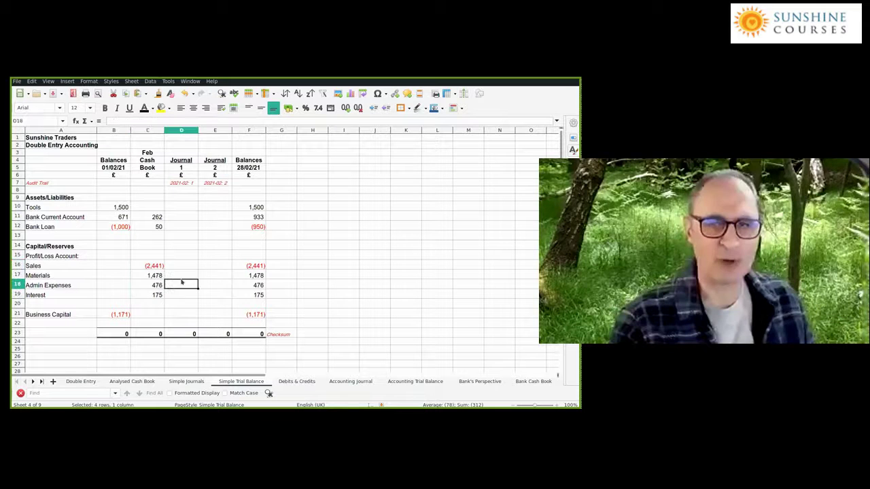
# Review the 28/02/21 asset and liability balances for Tools, Bank Current Account and Bank Loan.
pyautogui.click(257, 205)
pyautogui.press('Down')
pyautogui.press('Down')
pyautogui.press('Down')
pyautogui.press('Up')
pyautogui.press('Up')
pyautogui.press('Up')
# Trace the Feb Cash Book postings from Materials up to the assets and across to the 28/02/21 Tools balance in F10.
pyautogui.press('Left')
pyautogui.press('Down')
pyautogui.press('Down')
pyautogui.press('Down')
pyautogui.press('Down')
pyautogui.press('Down')
pyautogui.press('Down')
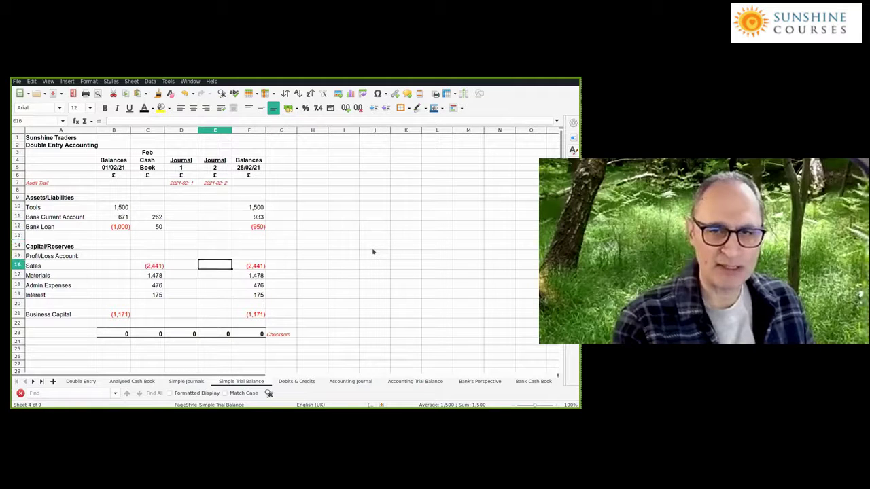
pyautogui.press('Left')
pyautogui.press('Left')
pyautogui.press('Down')
pyautogui.press('Up')
pyautogui.press('Up')
pyautogui.press('Up')
pyautogui.press('Up')
pyautogui.press('Up')
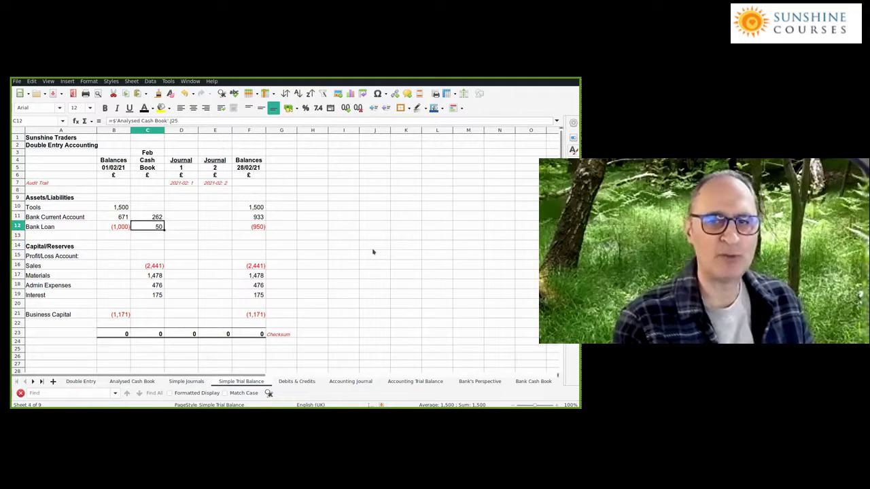
pyautogui.press('Up')
pyautogui.press('Up')
pyautogui.press('Right')
pyautogui.press('Right')
pyautogui.press('Right')
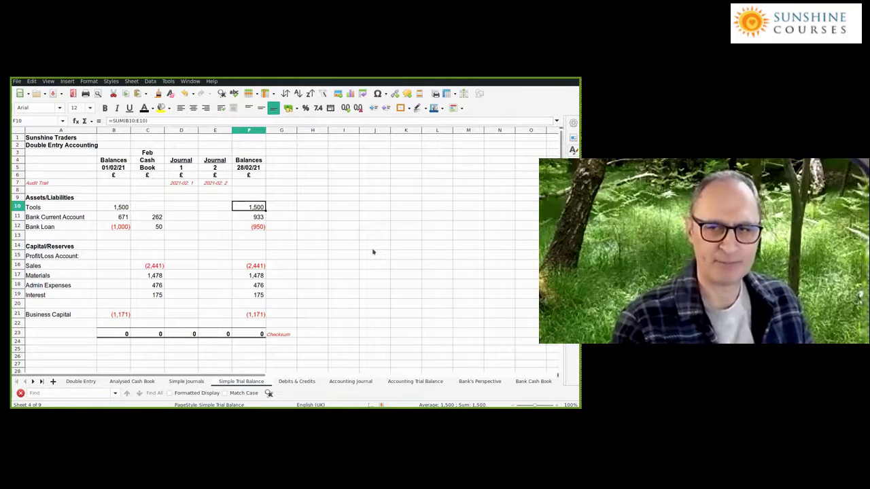
# Compare the opening balances in B10:B21, the Feb Cash Book movements in C10:C21 and the closing balances in F10:F21.
pyautogui.click(315, 255)
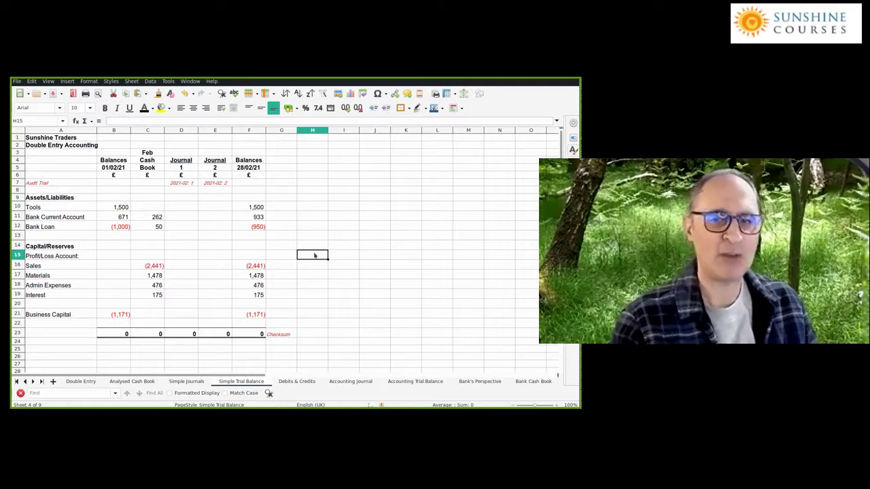
pyautogui.moveTo(112, 209); pyautogui.dragTo(113, 295)
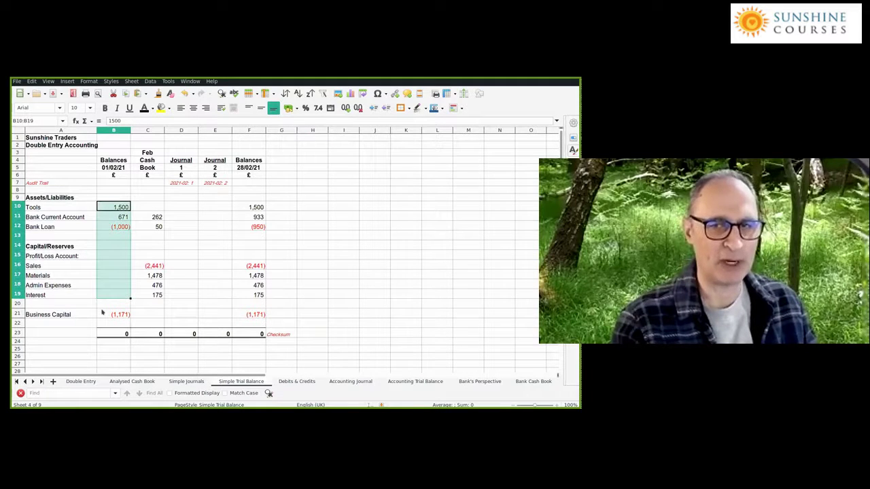
pyautogui.hotkey('shift', 'Down')
pyautogui.hotkey('shift', 'Down')
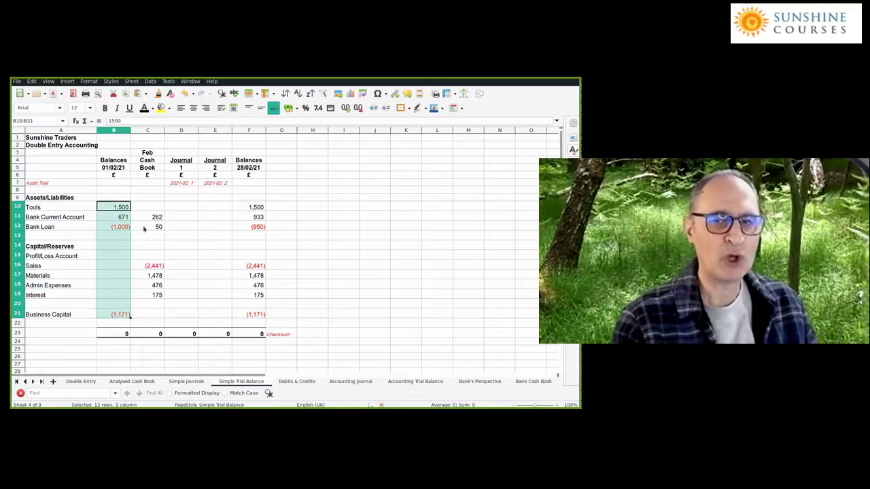
pyautogui.moveTo(148, 207); pyautogui.dragTo(141, 291)
pyautogui.hotkey('shift', 'Down')
pyautogui.hotkey('shift', 'Down')
pyautogui.hotkey('shift', 'Down')
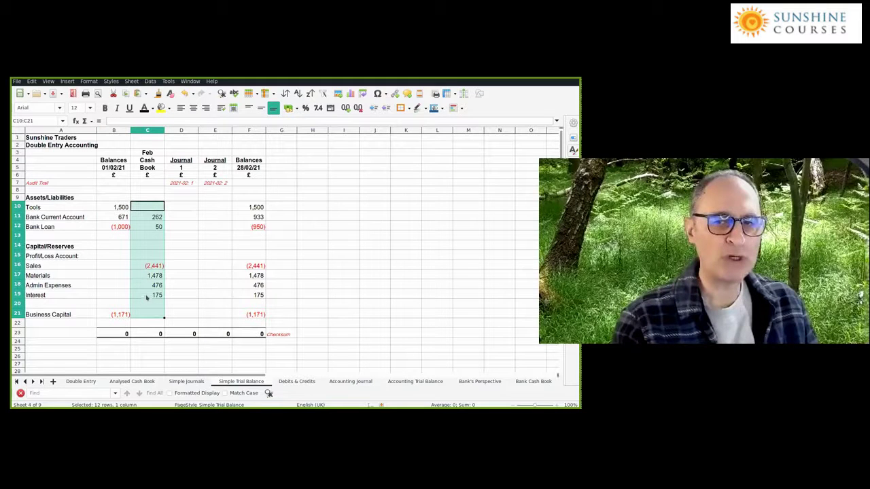
pyautogui.click(153, 276)
pyautogui.moveTo(238, 206); pyautogui.dragTo(236, 315)
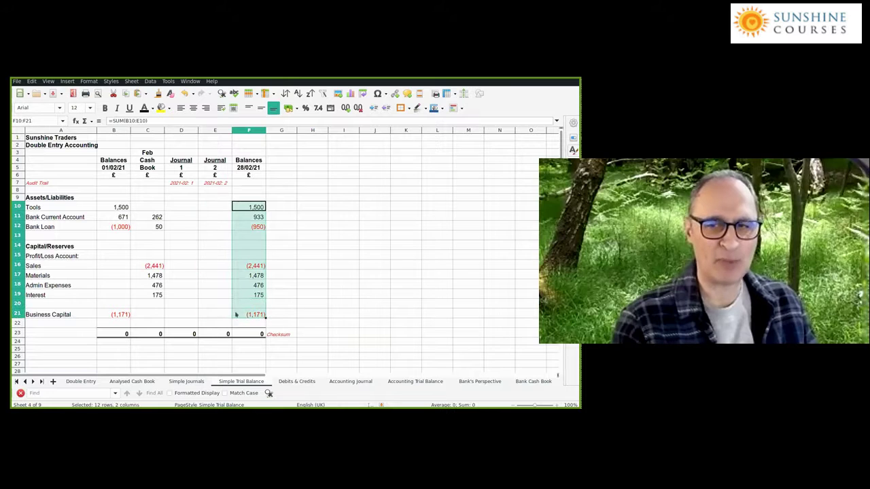
# Check the row 23 checksums across the opening balance, cash book, journal and closing balance columns.
pyautogui.click(305, 307)
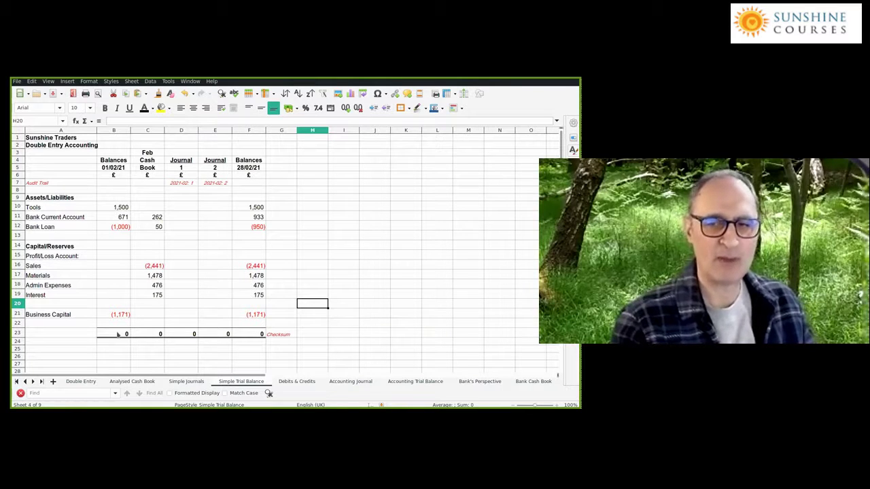
pyautogui.moveTo(117, 334); pyautogui.dragTo(252, 334)
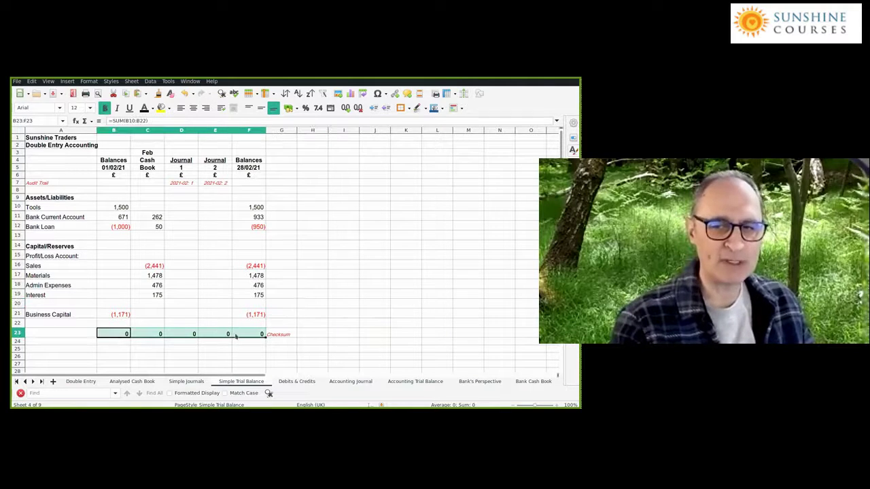
pyautogui.click(182, 343)
pyautogui.click(119, 337)
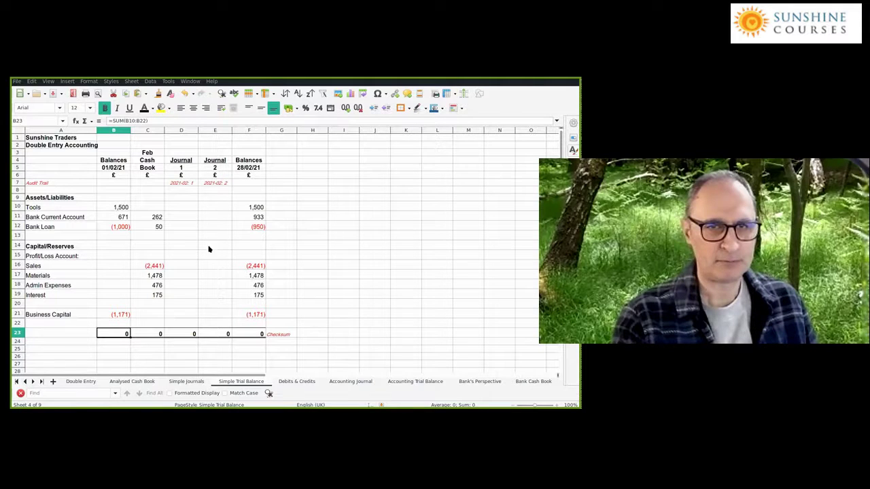
# View the This Week's Topics slide, then return to the trial balance's Journal 1 column at Tools and Bank Current Account.
pyautogui.hotkey('alt', 'Tab')
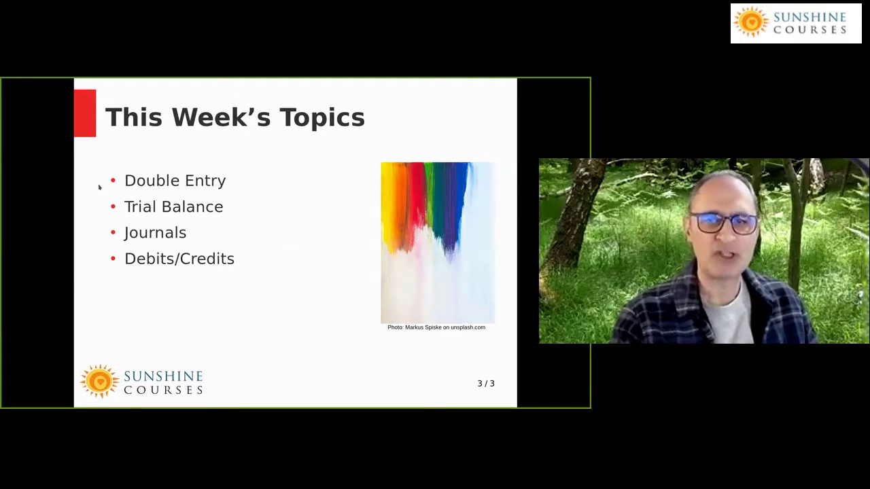
pyautogui.hotkey('alt', 'Tab')
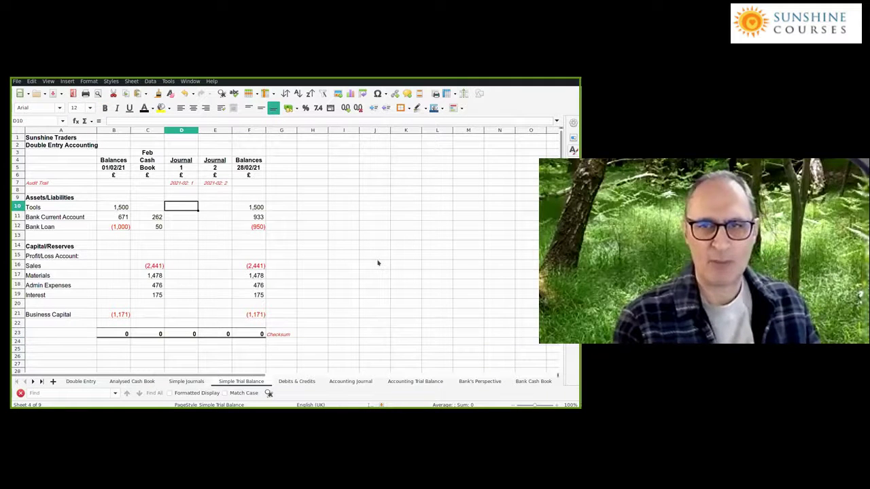
pyautogui.press('Down')
pyautogui.press('Down')
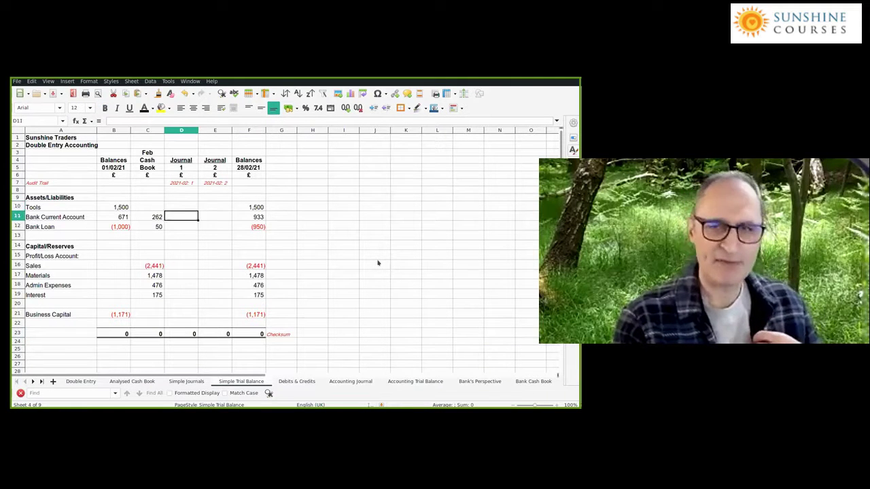
pyautogui.press('Up')
pyautogui.press('Up')
pyautogui.press('Down')
pyautogui.press('Down')
pyautogui.press('Up')
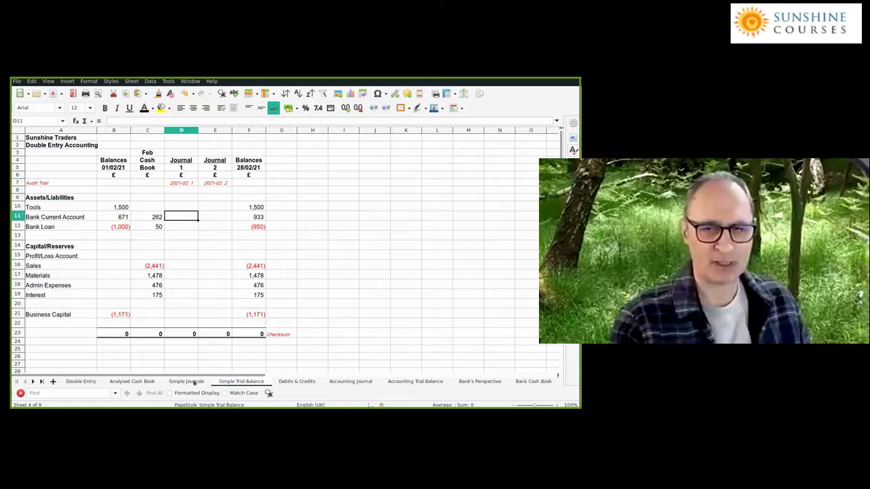
# Compare the journals on the Simple Journals sheet with the Sales and Materials cash book postings in the Simple Trial Balance.
pyautogui.click(193, 382)
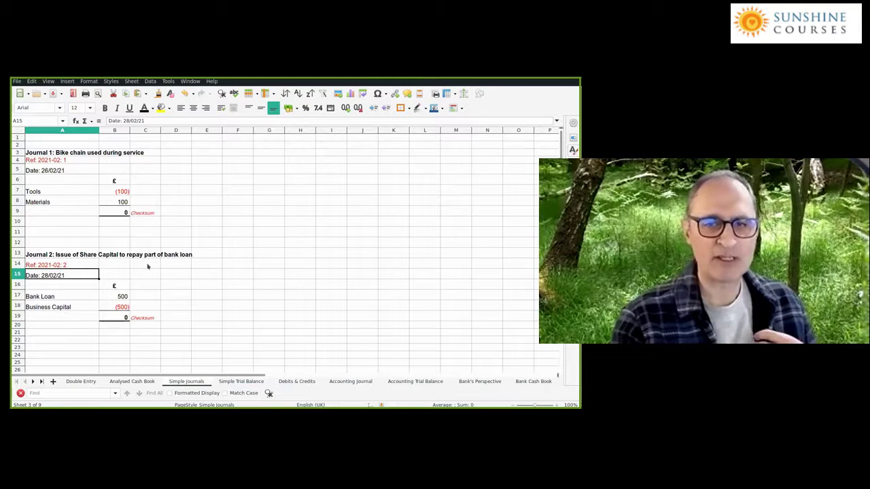
pyautogui.hotkey('ctrl', 'pagedown')
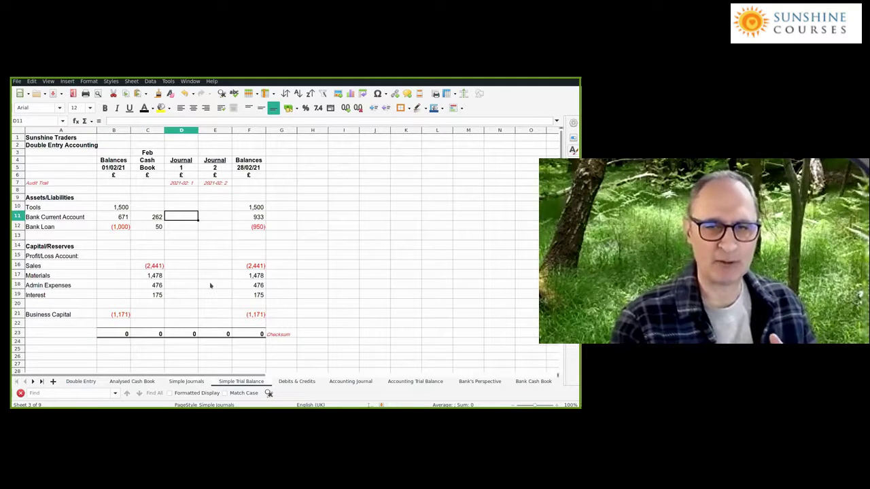
pyautogui.click(147, 266)
pyautogui.click(148, 275)
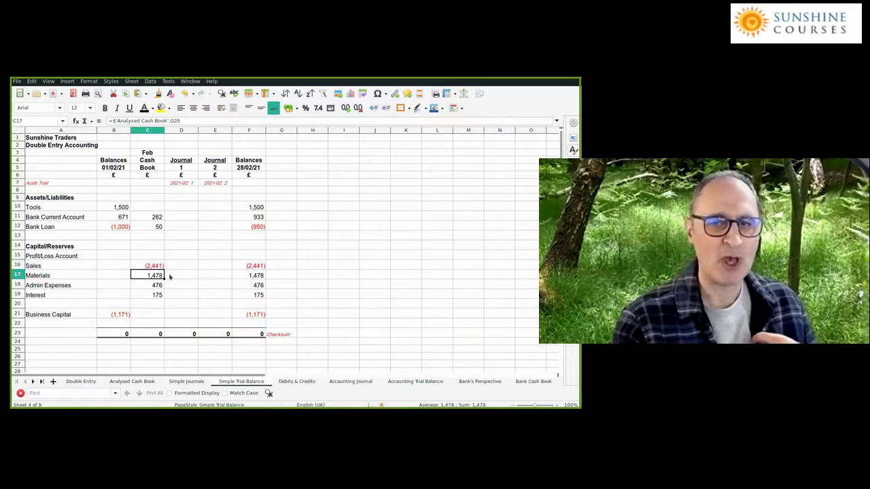
pyautogui.click(183, 382)
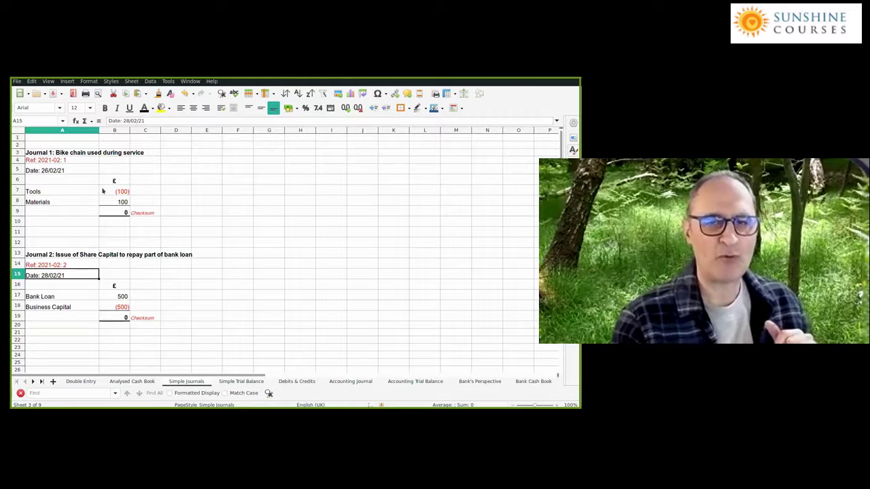
pyautogui.click(246, 382)
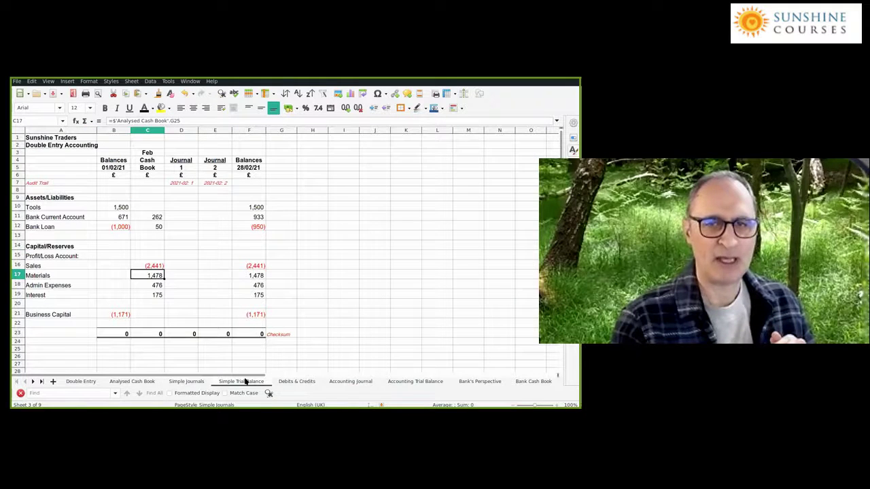
# Examine the Tools and Materials amounts of Journal 1, the bike chain used during service, on the Simple Journals sheet.
pyautogui.click(188, 382)
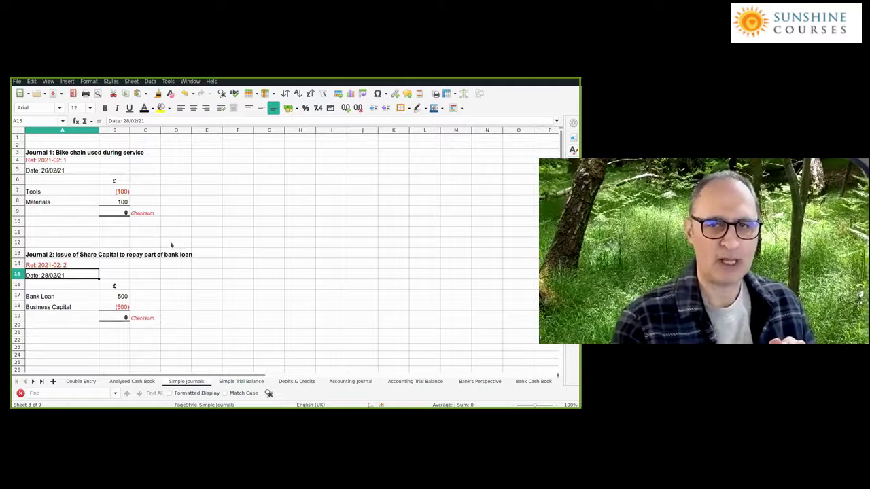
pyautogui.click(110, 194)
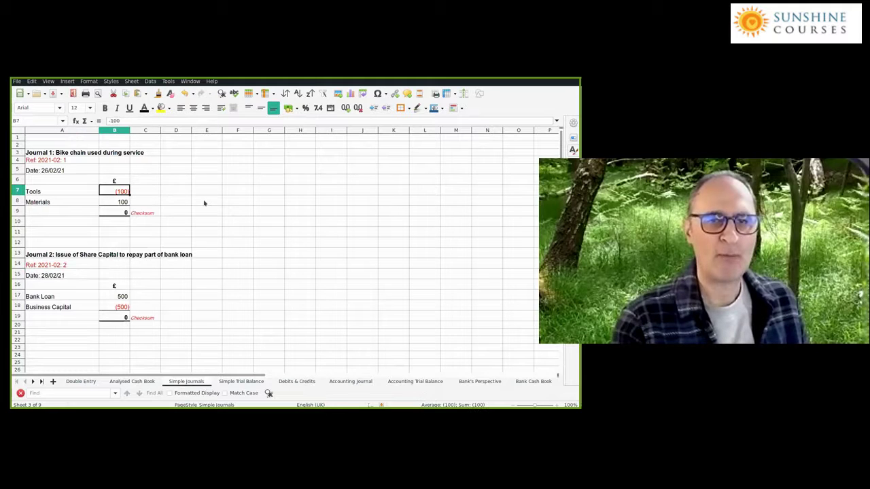
pyautogui.click(87, 203)
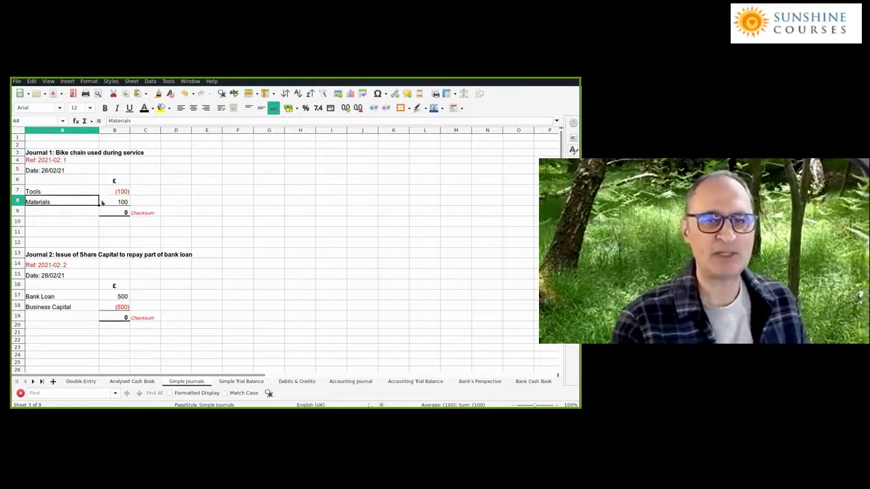
pyautogui.press('Right')
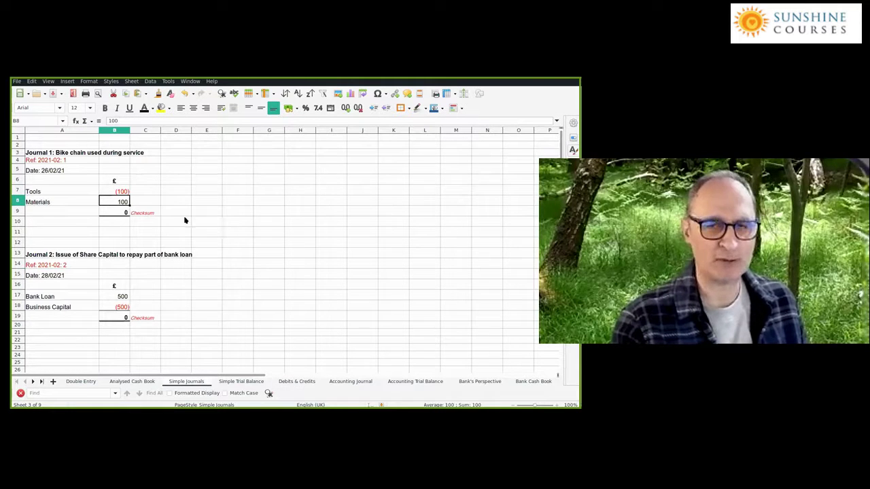
pyautogui.click(109, 192)
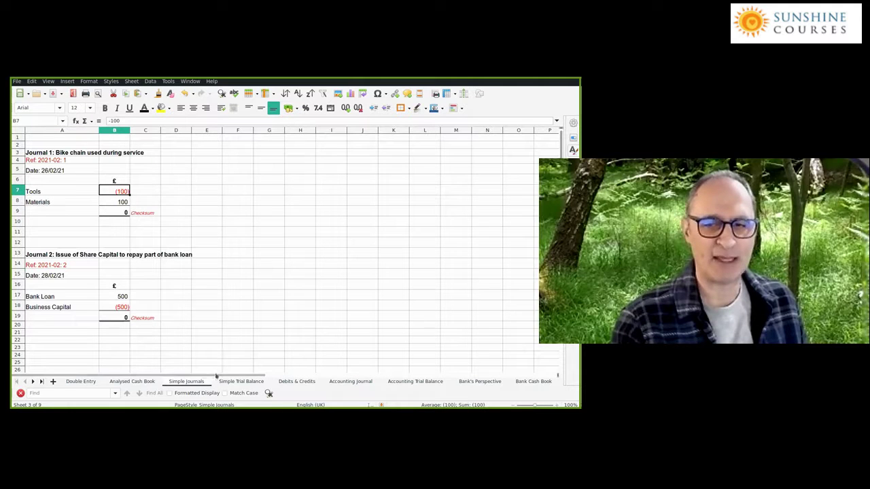
# Post Journal 1's Tools amount to D10 of the Simple Trial Balance by linking it to Simple Journals cell B7.
pyautogui.hotkey('ctrl', 'pagedown')
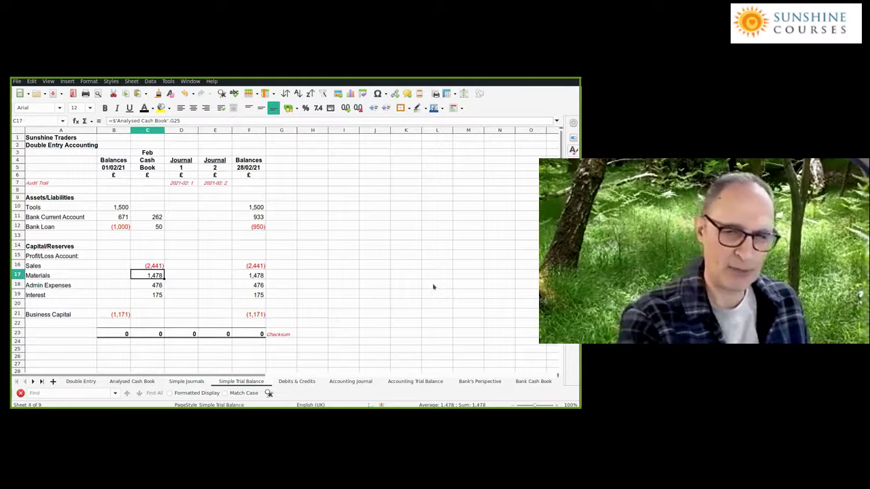
pyautogui.click(166, 206)
pyautogui.write('=')
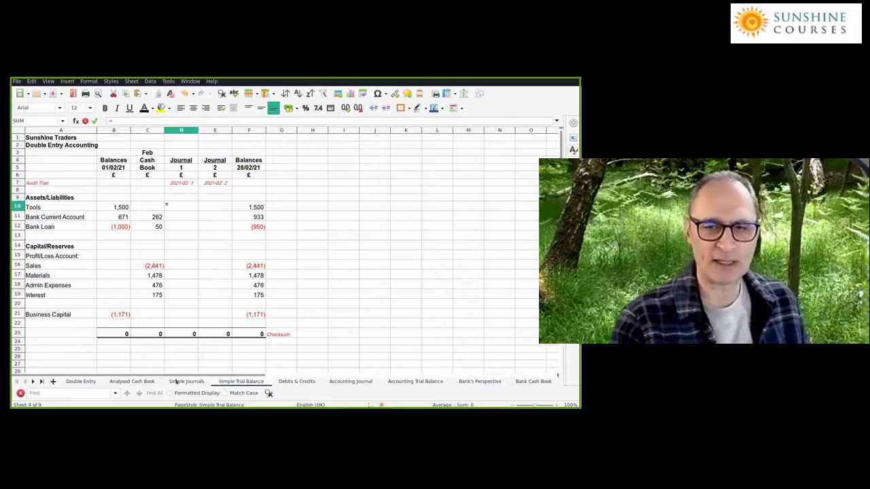
pyautogui.click(176, 382)
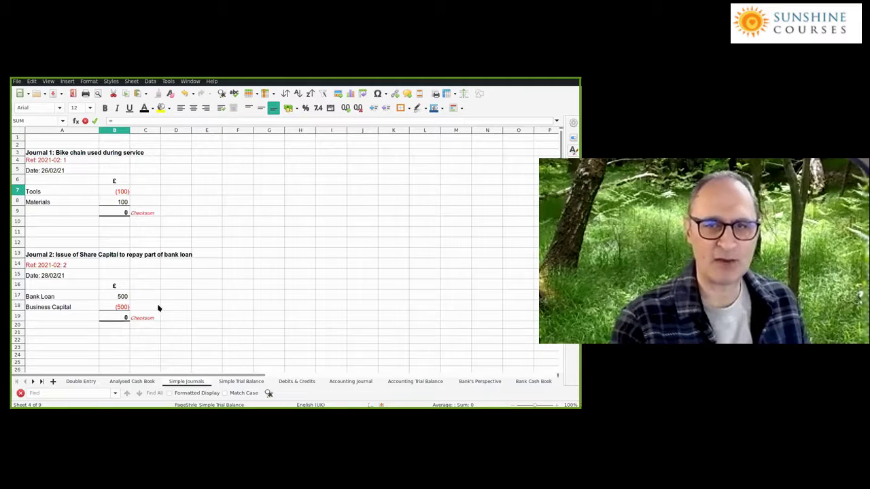
pyautogui.click(116, 191)
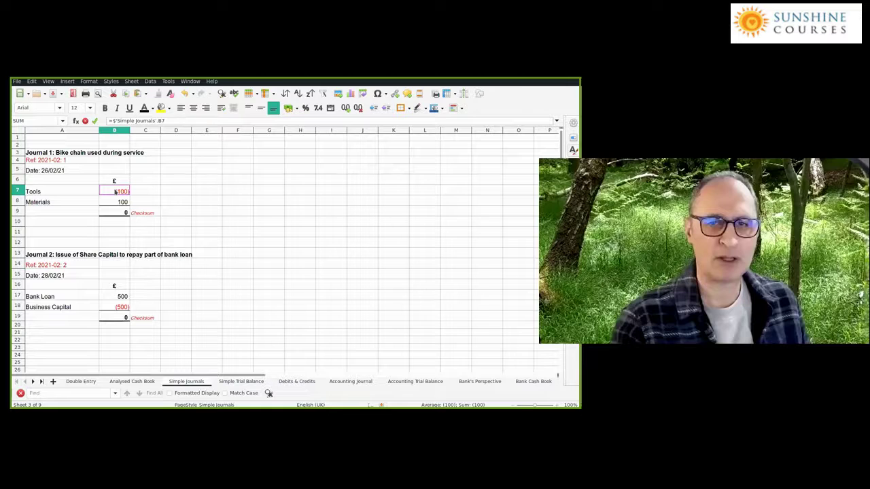
pyautogui.press('Return')
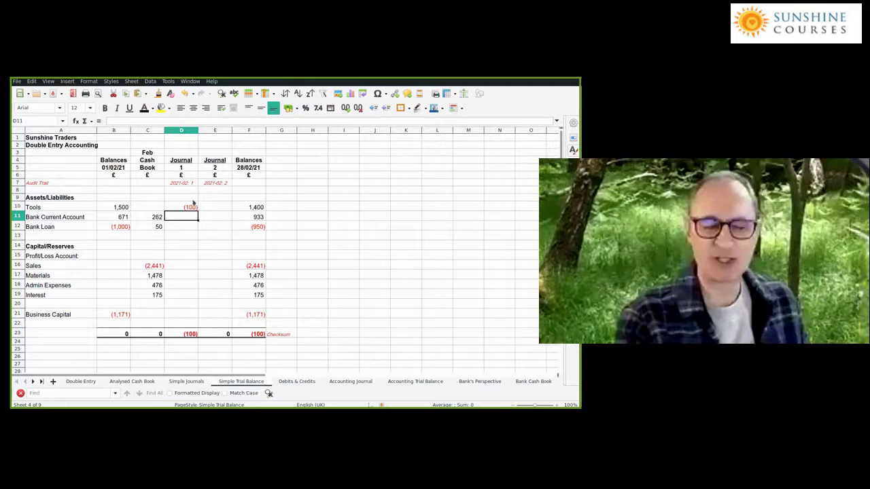
# Check the Journal 1 checksum in D23, then post the Materials amount to D17 by linking it to Simple Journals cell B8.
pyautogui.click(185, 333)
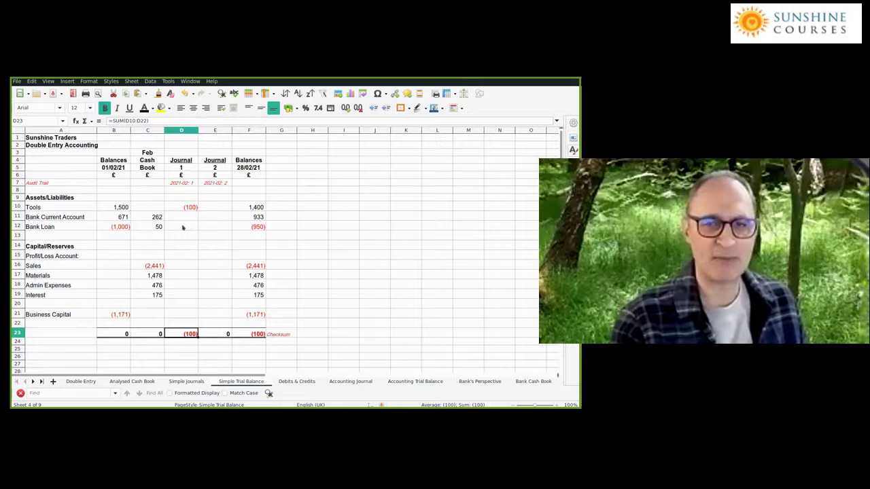
pyautogui.click(180, 278)
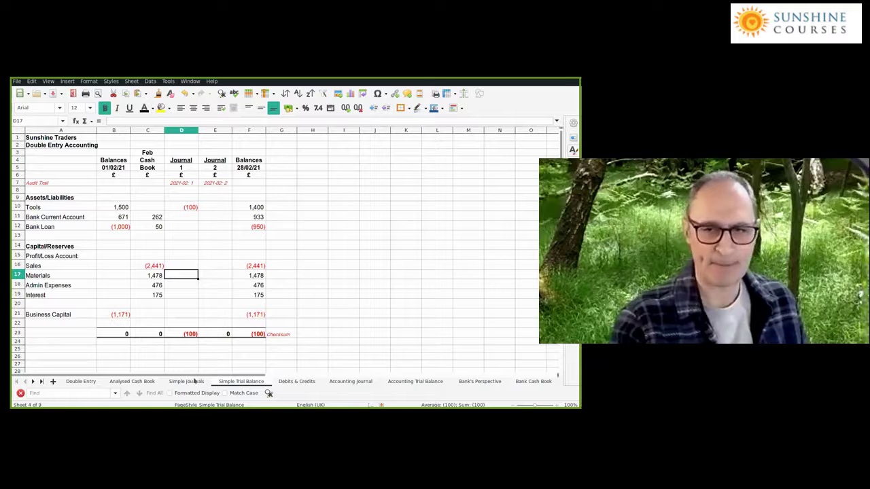
pyautogui.write('=')
pyautogui.hotkey('ctrl', 'pageup')
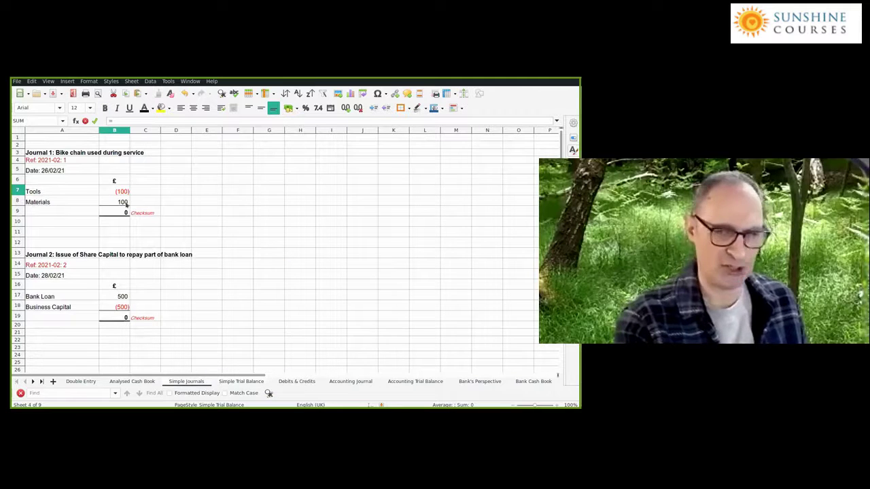
pyautogui.click(126, 204)
pyautogui.press('Return')
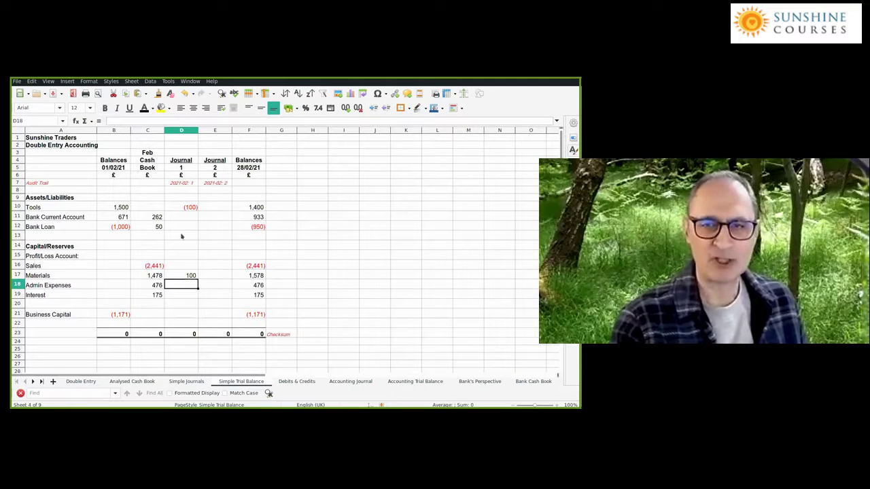
# Review the Journal 1 column and compare its Tools posting in D10 with its Materials posting in D17.
pyautogui.moveTo(181, 208); pyautogui.dragTo(181, 303)
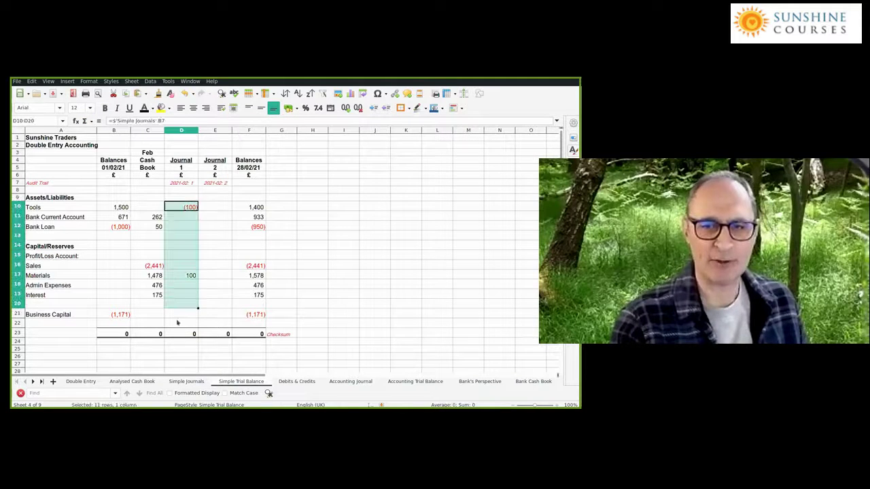
pyautogui.click(179, 275)
pyautogui.hotkey('ctrl', 'Up')
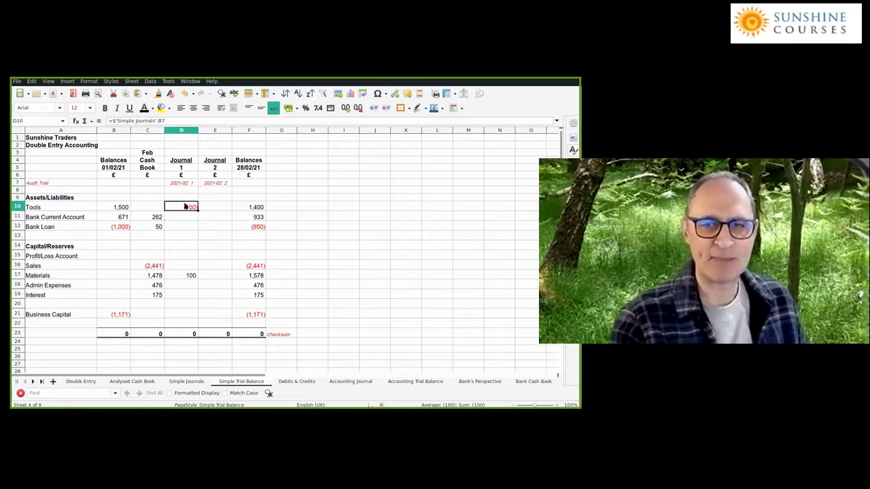
pyautogui.hotkey('ctrl', 'Down')
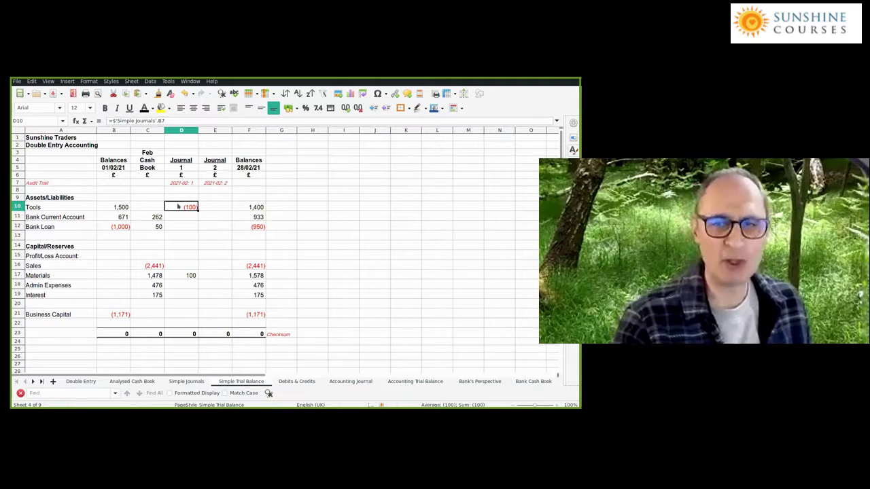
pyautogui.click(182, 275)
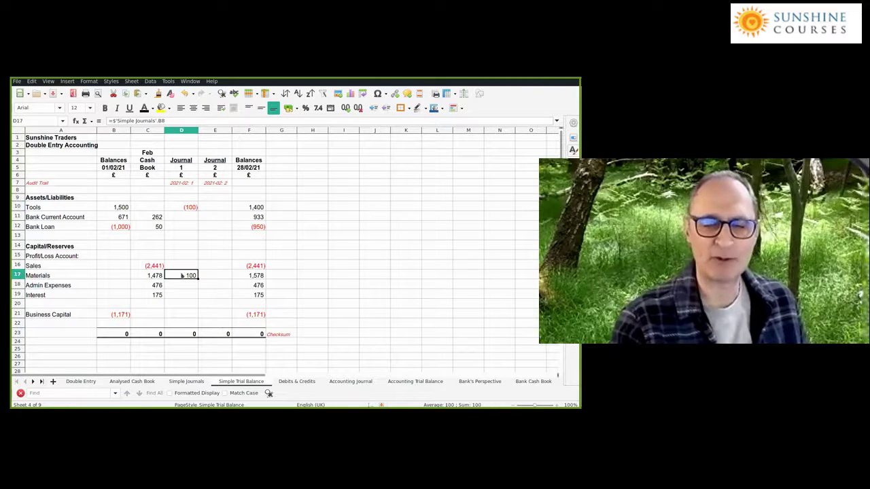
pyautogui.click(181, 207)
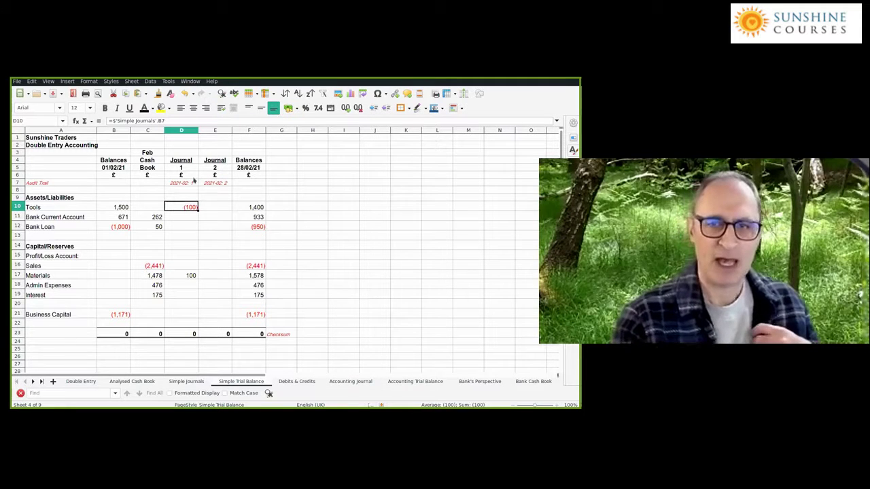
# Examine the Audit Trail row and its journal references 2021-02: 1 and 2021-02: 2 in D7:E7.
pyautogui.click(193, 183)
pyautogui.press('Right')
pyautogui.click(182, 184)
pyautogui.click(208, 184)
pyautogui.click(193, 184)
pyautogui.click(201, 185)
pyautogui.click(193, 185)
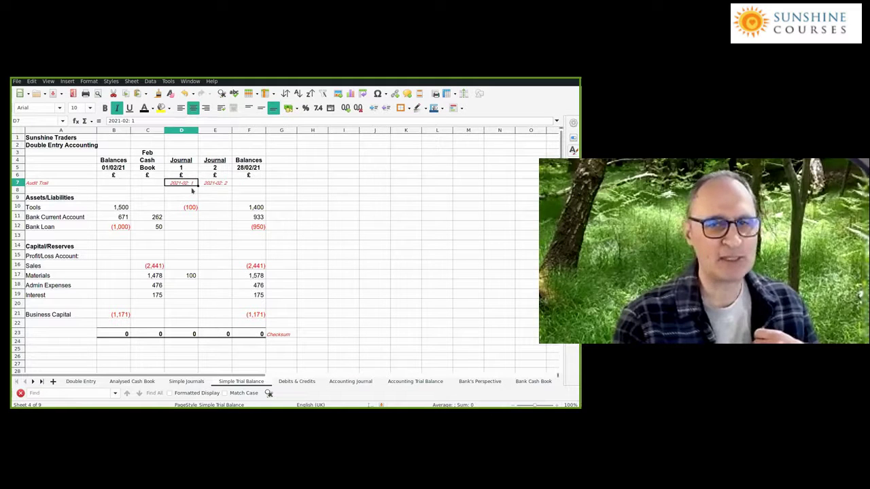
pyautogui.click(57, 190)
pyautogui.click(58, 184)
pyautogui.click(186, 182)
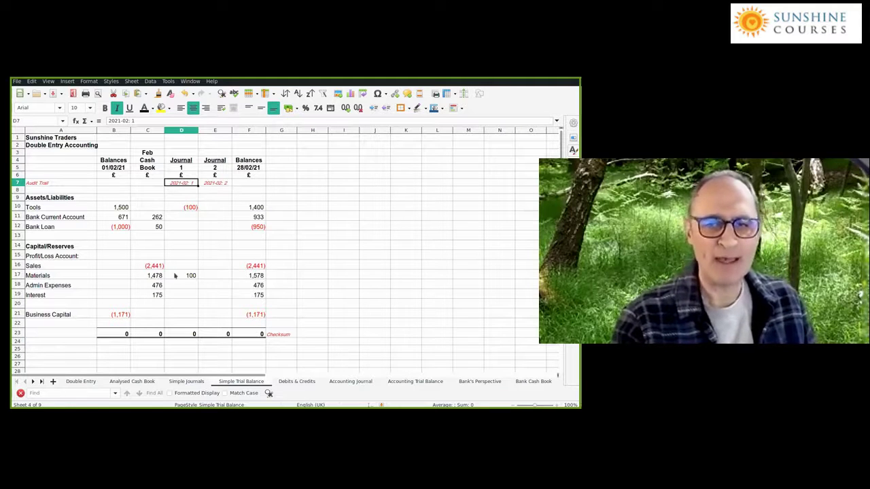
# Trace the Journal 1 postings for Tools and Materials back to their source entry on the Simple Journals sheet.
pyautogui.click(182, 208)
pyautogui.click(183, 276)
pyautogui.click(182, 207)
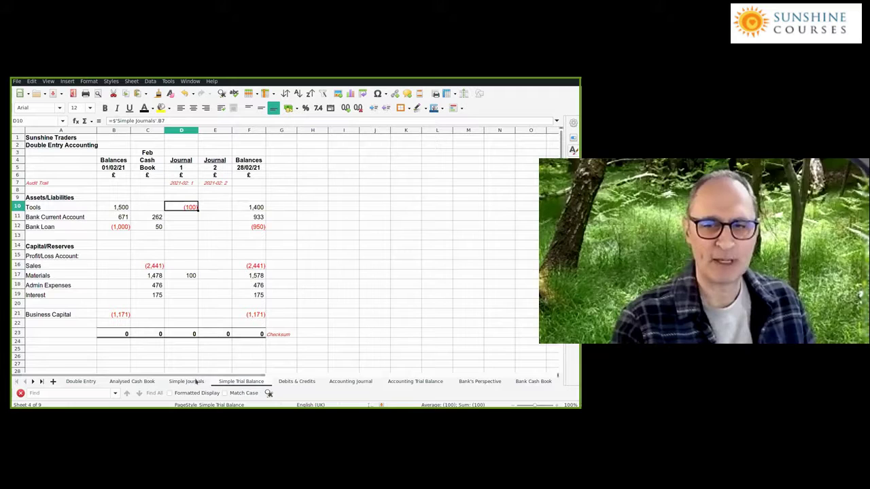
pyautogui.hotkey('ctrl', 'pageup')
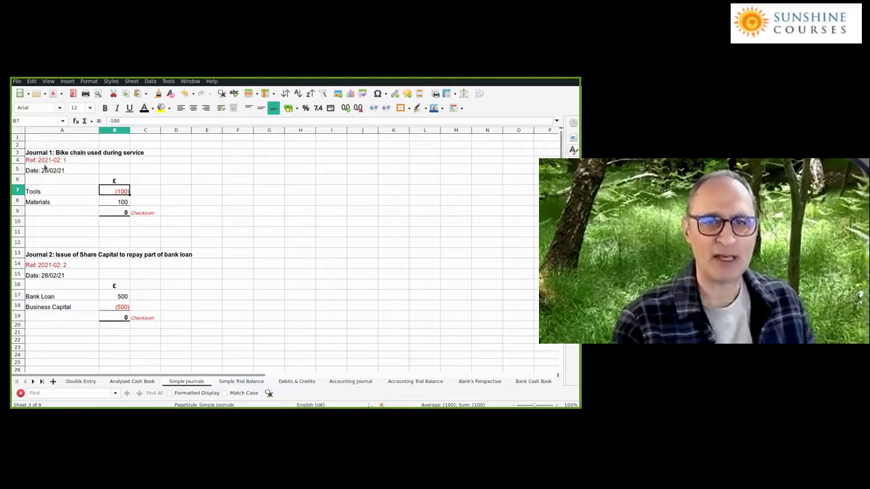
# Review Journal 1 on the Simple Journals sheet, comparing its reference in A4 with the Tools and Materials amounts in B7:B8.
pyautogui.click(43, 160)
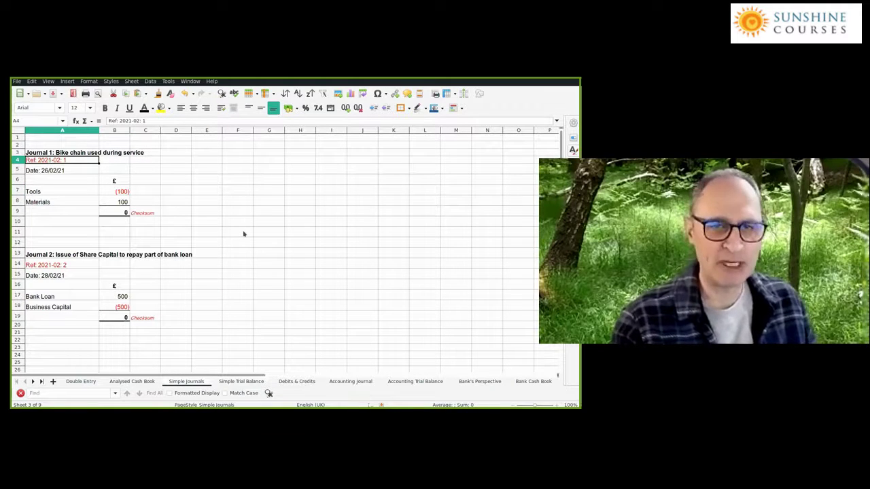
pyautogui.click(122, 191)
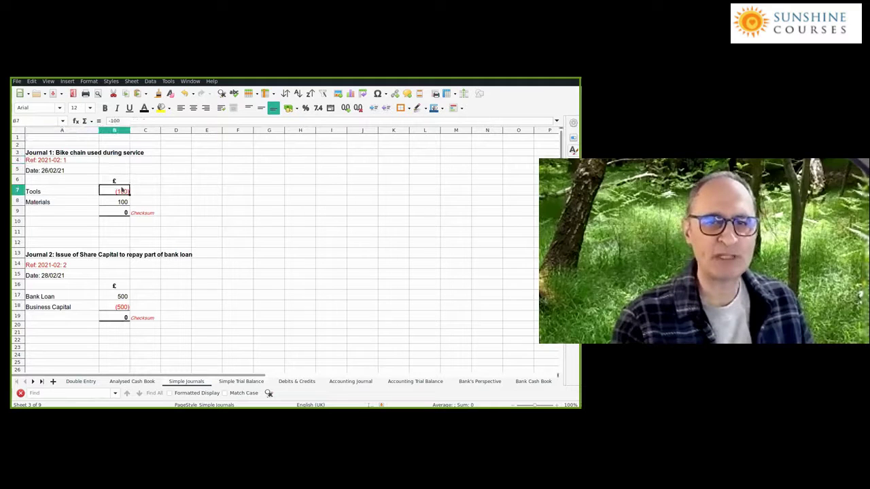
pyautogui.click(119, 201)
pyautogui.click(118, 194)
pyautogui.click(118, 199)
pyautogui.click(118, 194)
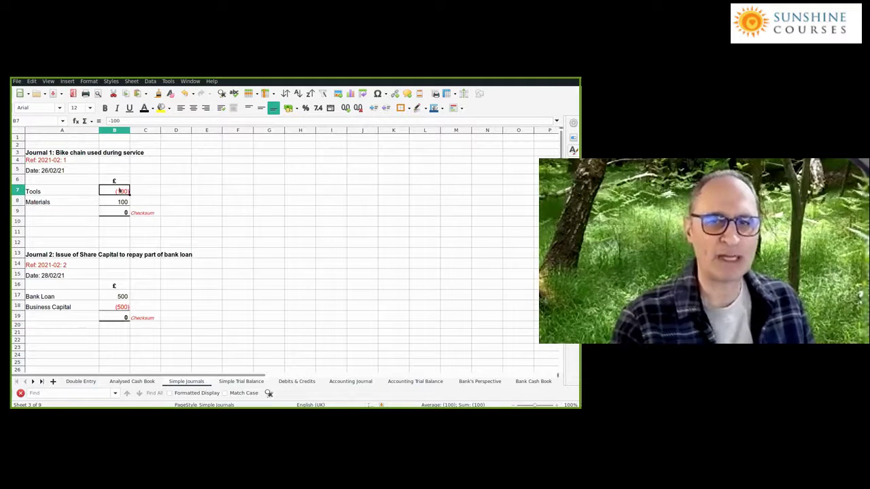
pyautogui.click(116, 198)
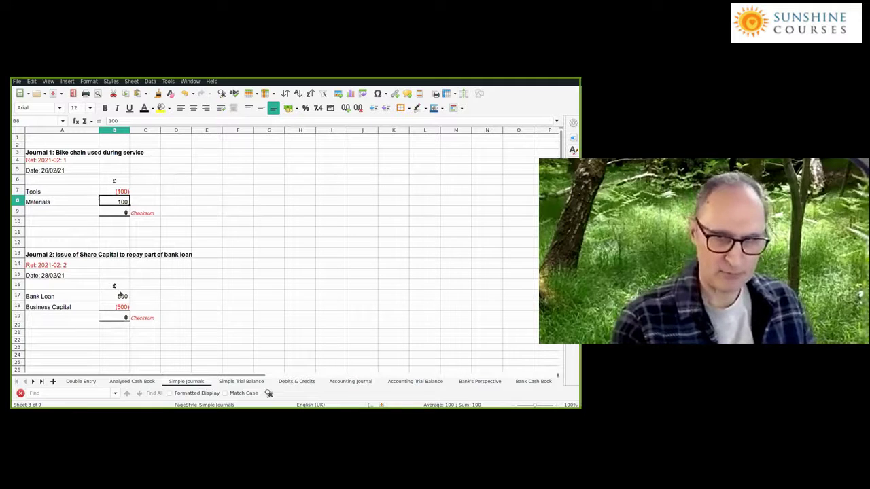
# Examine the Bank Loan and Business Capital entries of Journal 2 in B17:B18.
pyautogui.click(121, 297)
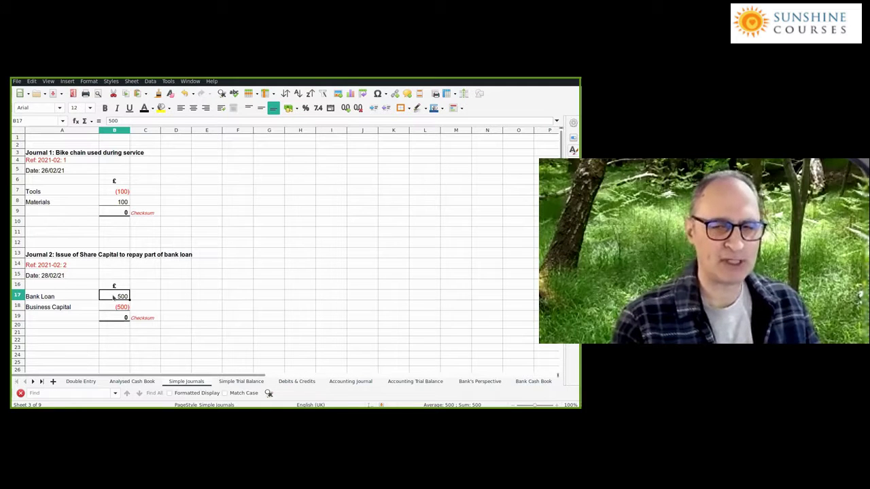
pyautogui.click(41, 297)
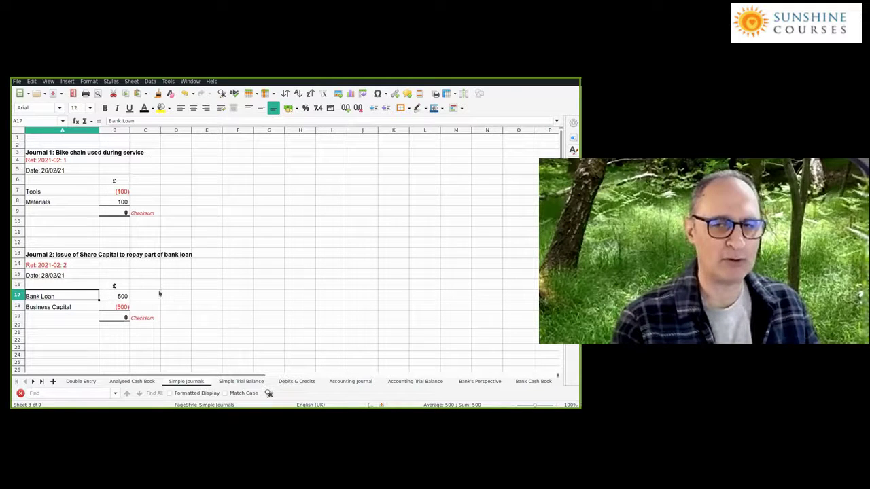
pyautogui.press('Right')
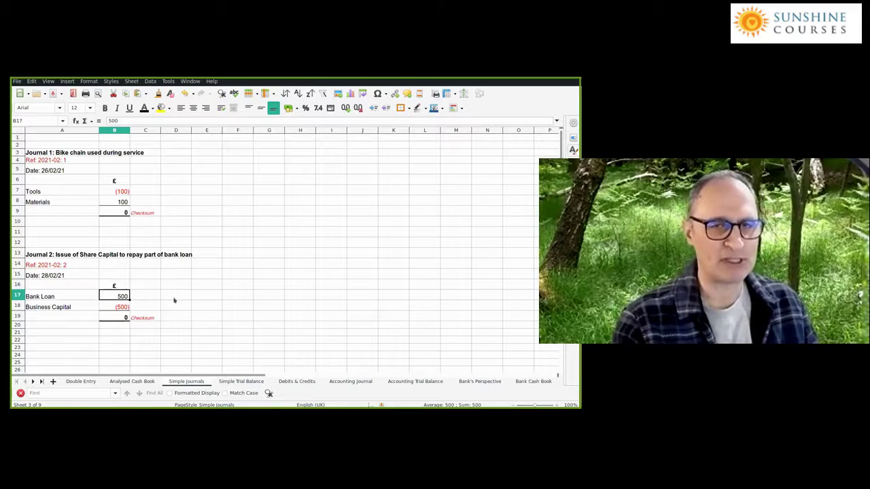
pyautogui.click(117, 307)
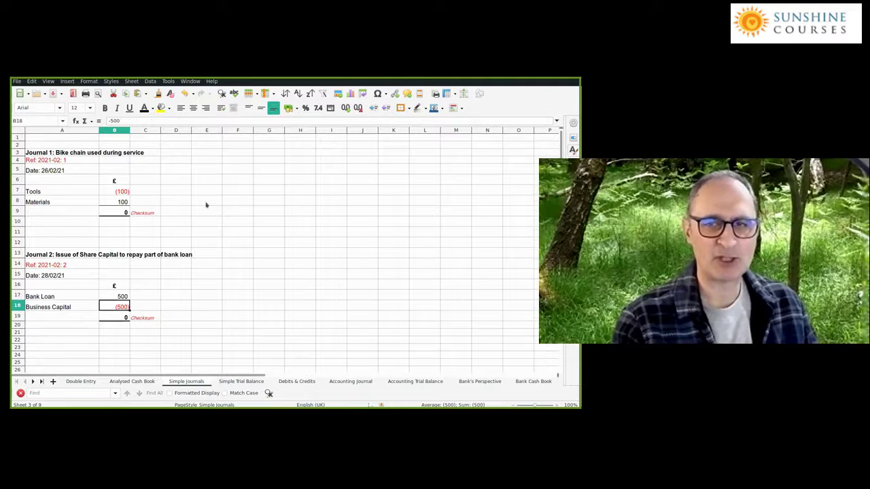
# Post the Journal 2 Bank Loan amount to Simple Trial Balance cell E12 by linking it to Simple Journals cell B17.
pyautogui.hotkey('ctrl', 'pagedown')
pyautogui.press('Right')
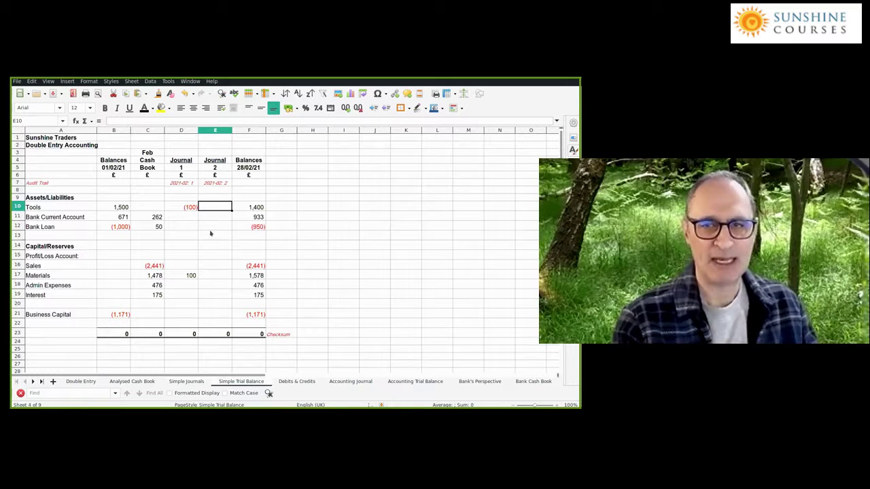
pyautogui.click(210, 230)
pyautogui.write('=')
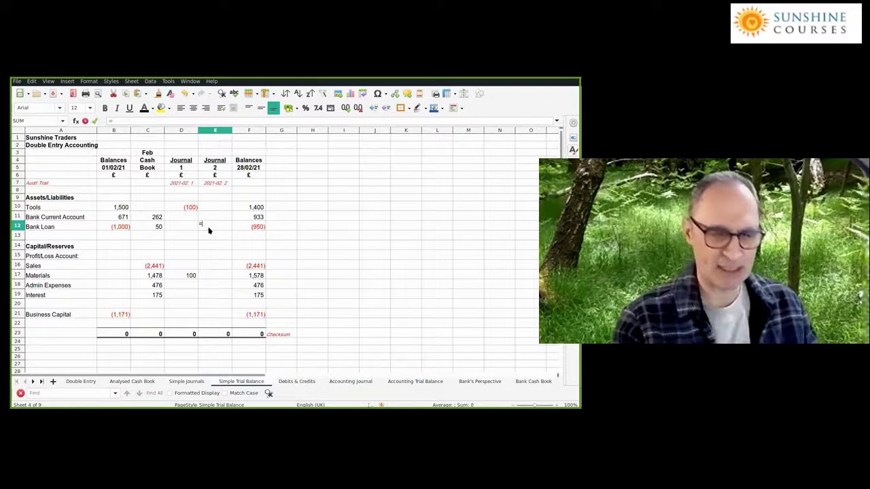
pyautogui.click(189, 382)
pyautogui.click(120, 295)
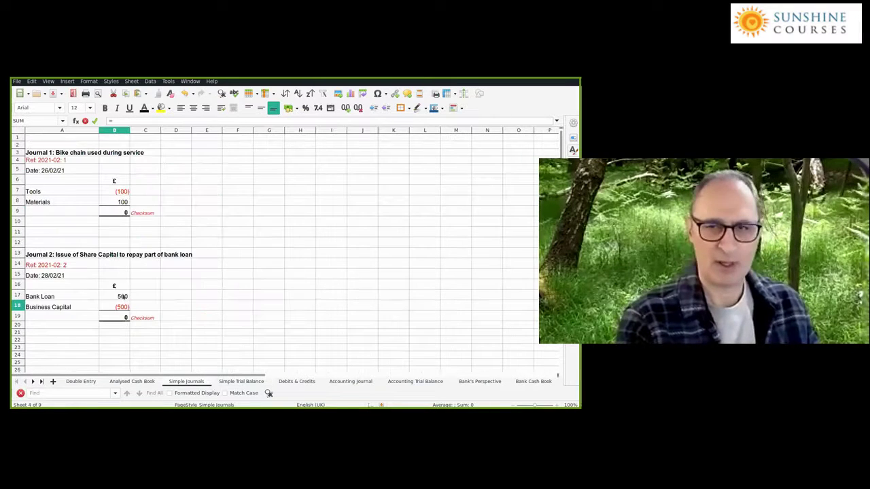
pyautogui.press('Return')
pyautogui.click(208, 228)
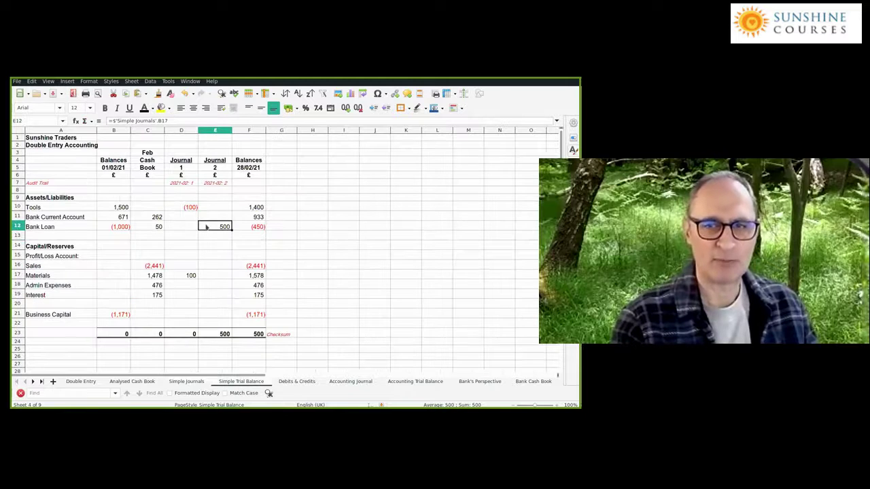
# Post the Journal 2 Business Capital amount to E21 by linking it to Simple Journals cell B18, and check the checksum in E23.
pyautogui.click(201, 314)
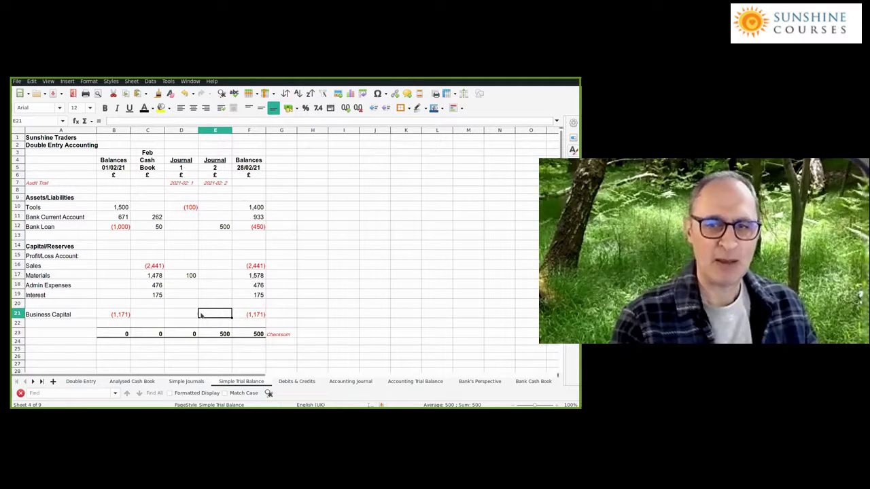
pyautogui.write('=')
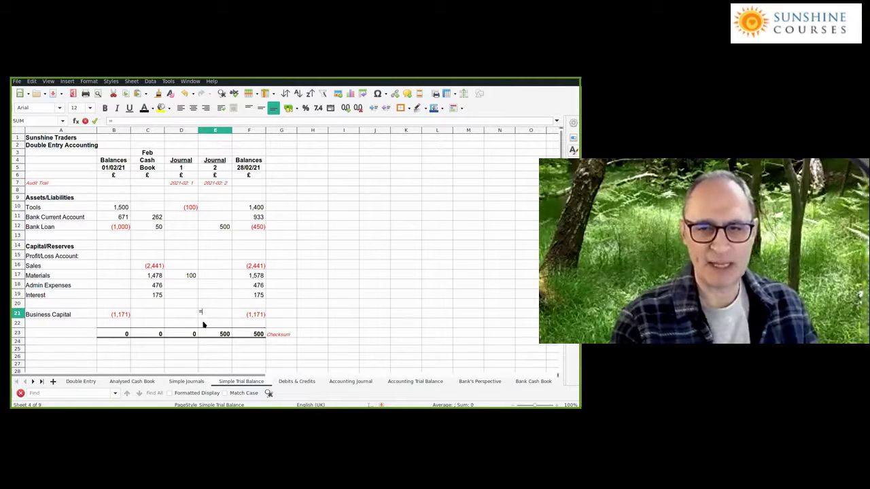
pyautogui.click(187, 382)
pyautogui.click(125, 308)
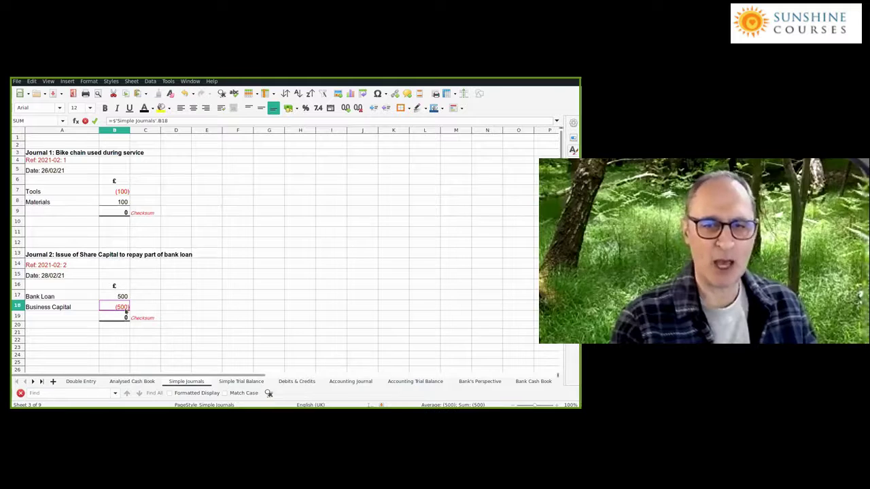
pyautogui.press('Return')
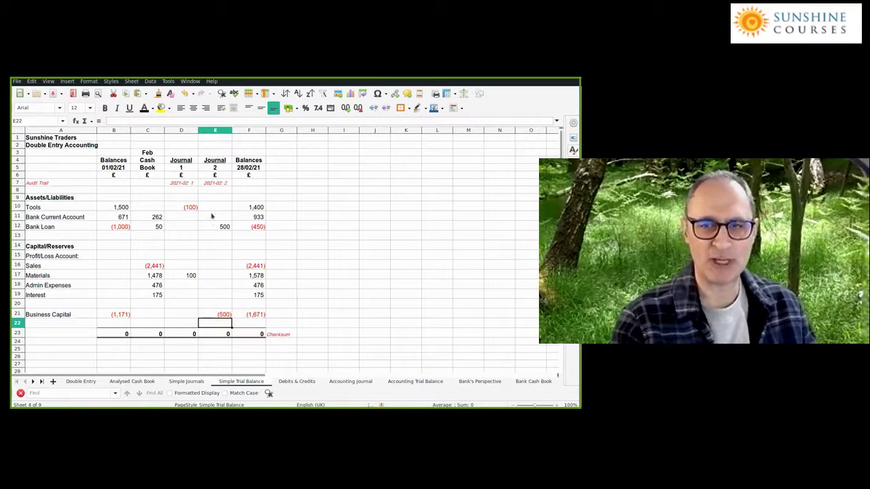
pyautogui.moveTo(213, 316); pyautogui.dragTo(214, 217)
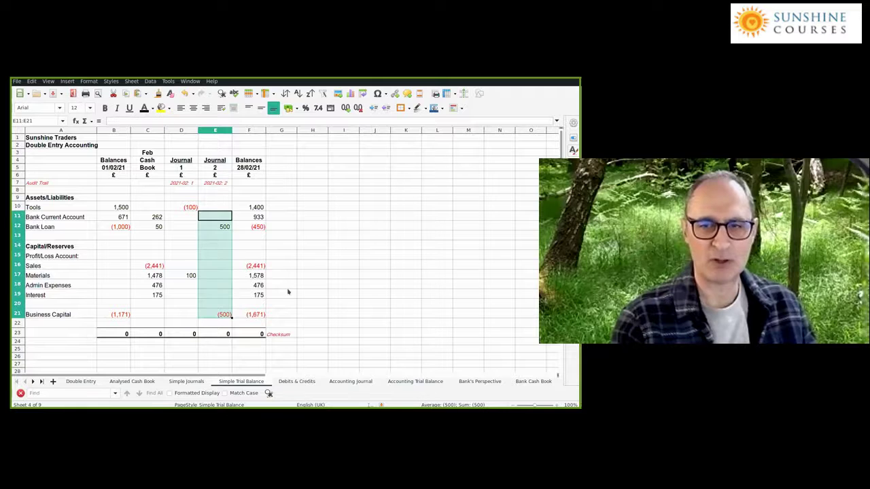
pyautogui.click(214, 334)
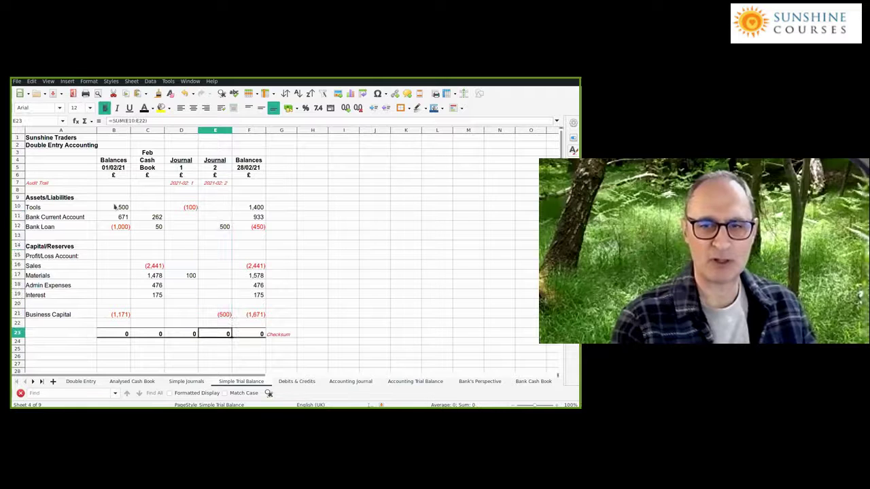
# Review the Tools row from its opening balance in B10 across the cash book and journal columns to E10.
pyautogui.click(242, 208)
pyautogui.press('Left')
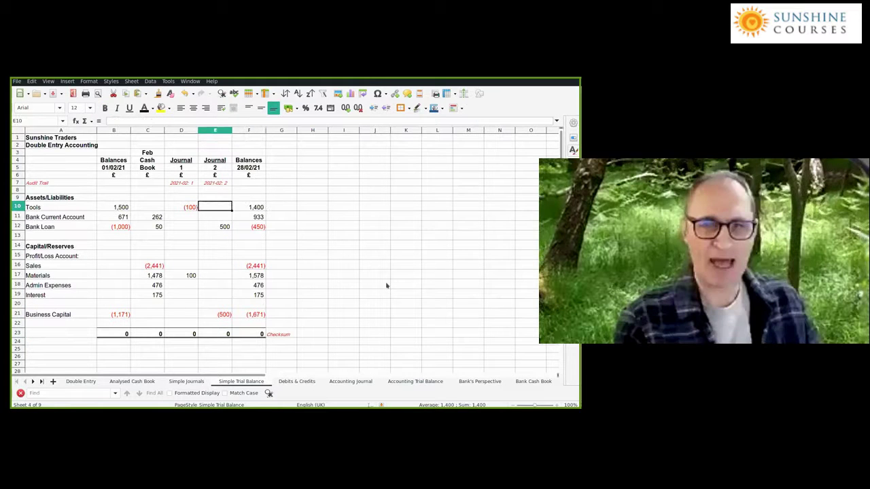
pyautogui.press('Left')
pyautogui.press('Left')
pyautogui.press('Left')
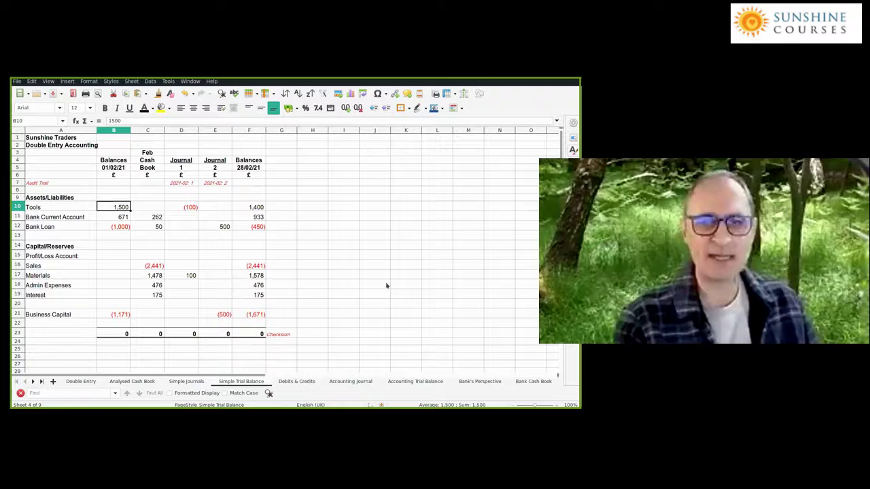
pyautogui.hotkey('shift', 'Right')
pyautogui.hotkey('shift', 'Right')
pyautogui.hotkey('shift', 'Right')
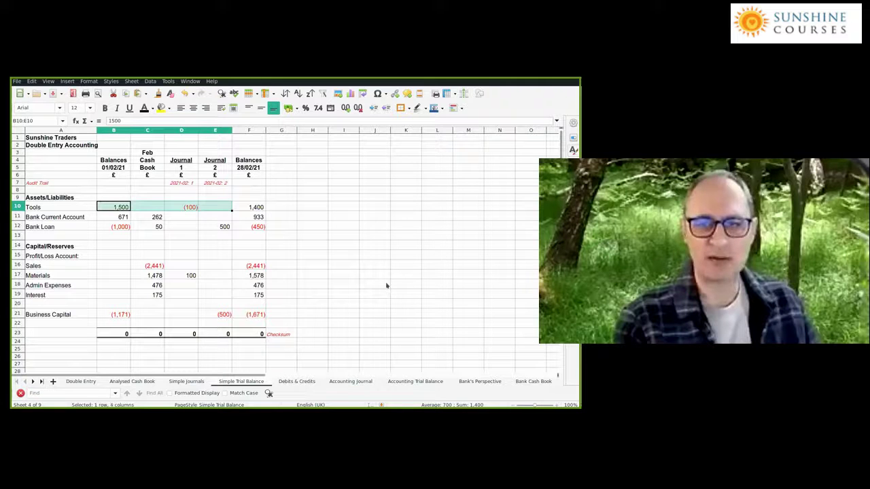
# Go through the closing balances at 28/02/21 in column F, from Tools down to Business Capital.
pyautogui.press('Right')
pyautogui.press('Right')
pyautogui.press('Right')
pyautogui.press('Right')
pyautogui.press('Down')
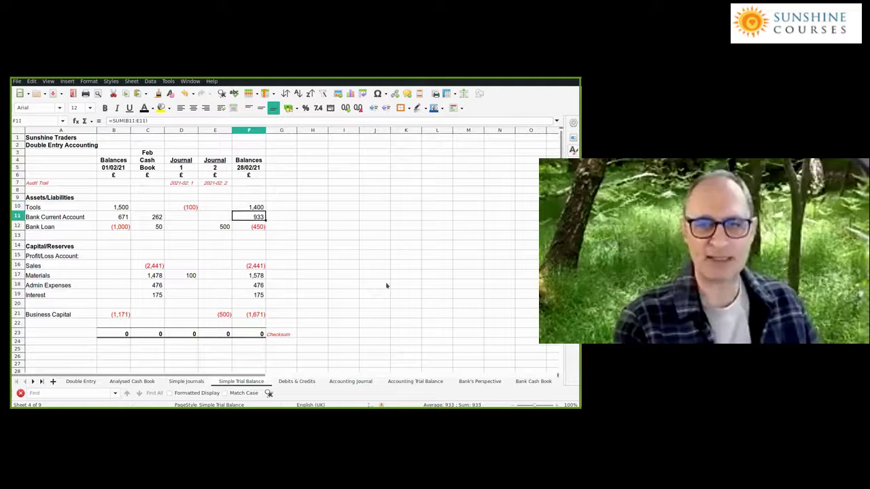
pyautogui.press('Down')
pyautogui.press('Down')
pyautogui.press('Down')
pyautogui.press('Down')
pyautogui.press('Down')
pyautogui.press('Down')
pyautogui.press('Down')
pyautogui.press('Down')
pyautogui.press('Down')
pyautogui.press('Down')
pyautogui.press('Up')
pyautogui.press('Up')
pyautogui.press('Up')
pyautogui.press('Up')
pyautogui.press('Up')
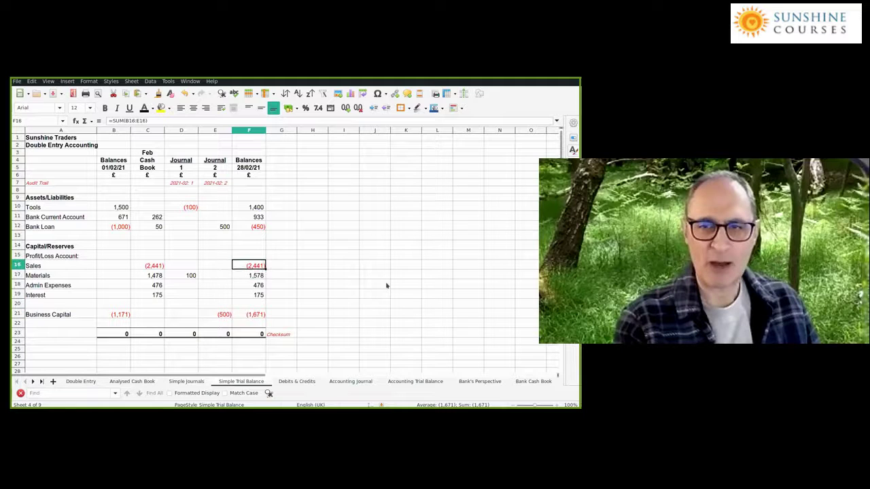
# Examine the closing Profit/Loss Account balances from Sales to Interest in F16:F19.
pyautogui.hotkey('shift', 'Down')
pyautogui.hotkey('shift', 'Down')
pyautogui.hotkey('shift', 'Down')
pyautogui.hotkey('shift', 'Down')
pyautogui.hotkey('shift', 'Up')
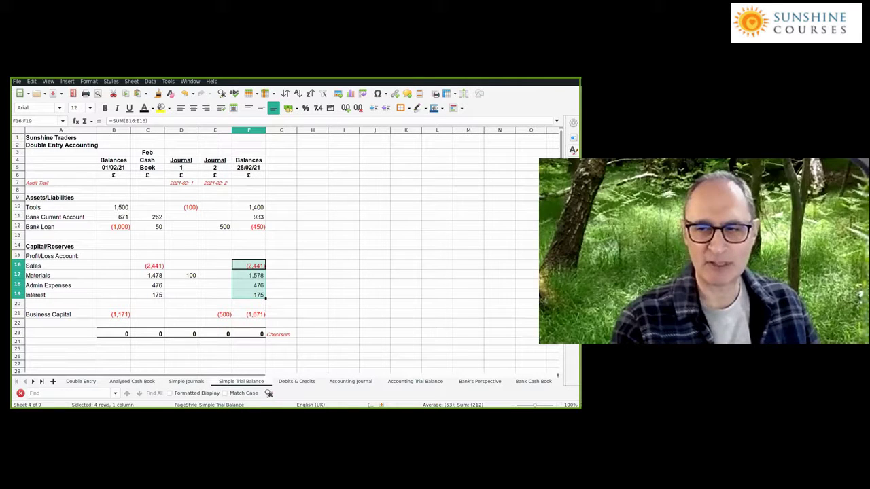
pyautogui.click(291, 304)
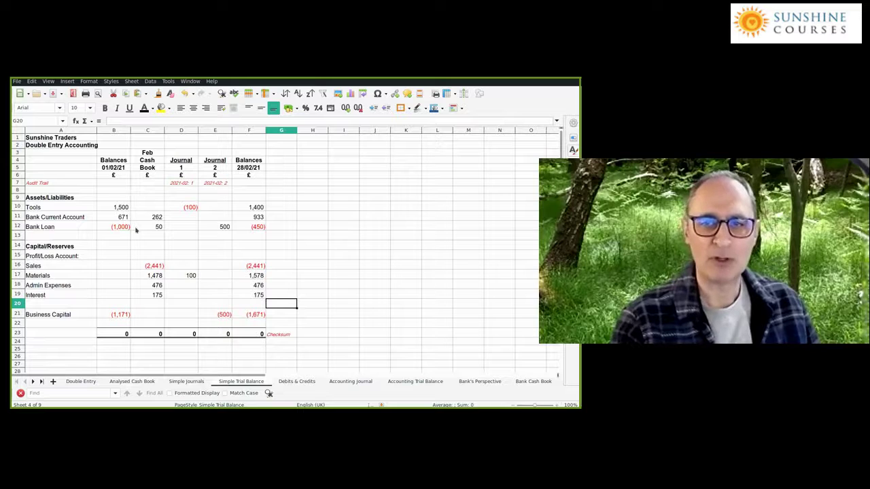
# Inspect the closing Bank Loan balance in F12, the Business Capital balance in F21 and the checksum in F23.
pyautogui.click(262, 231)
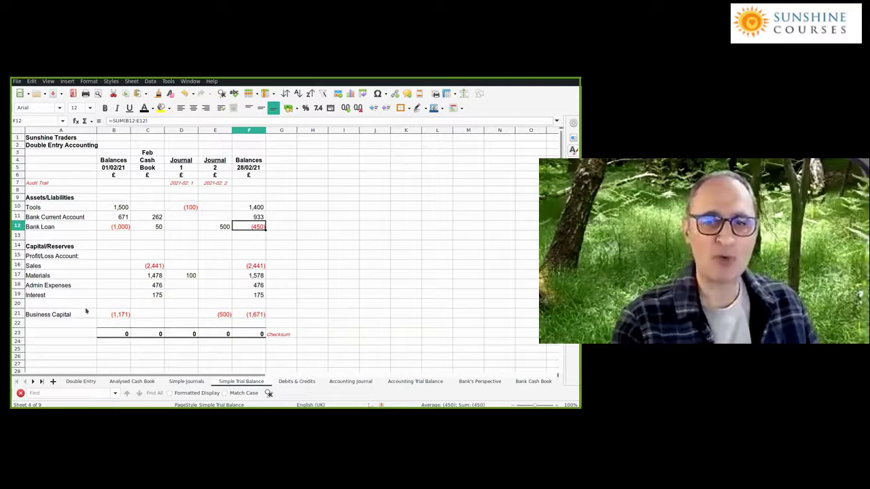
pyautogui.click(250, 314)
pyautogui.click(312, 315)
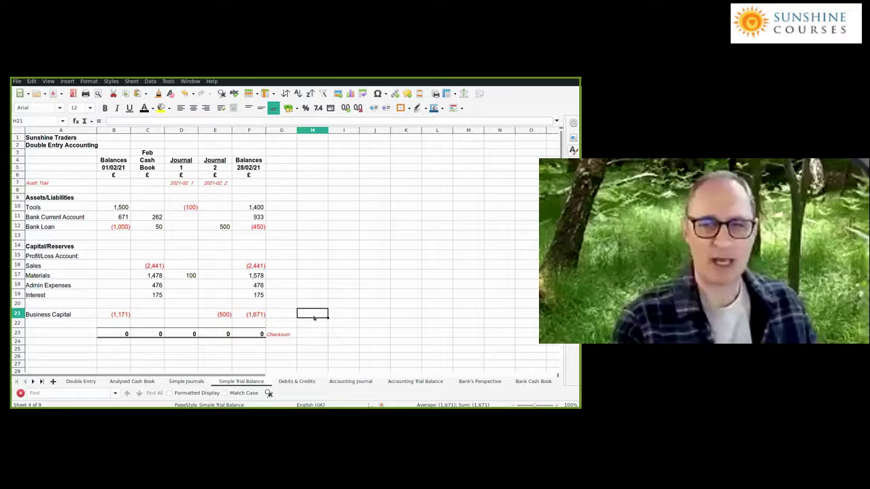
pyautogui.press('Left')
pyautogui.press('Left')
pyautogui.click(255, 334)
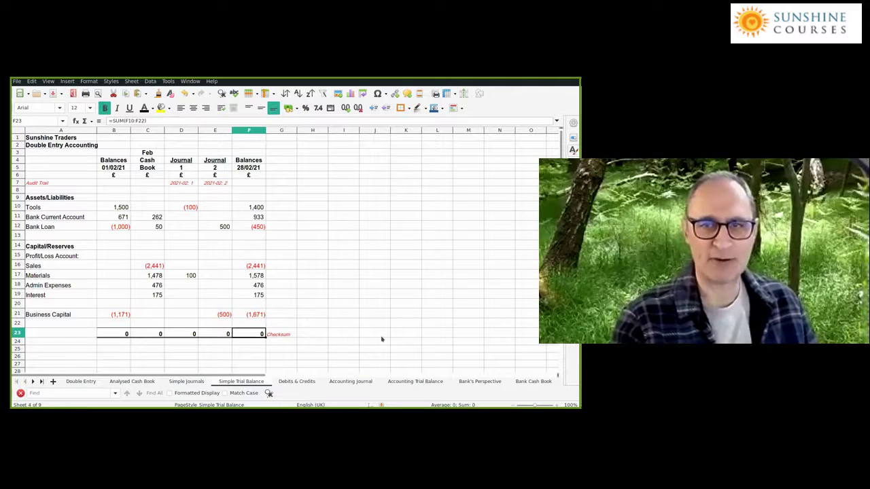
# Review the Journal 1 and Journal 2 column headings together with their Tools and Bank Loan postings.
pyautogui.click(182, 165)
pyautogui.press('Right')
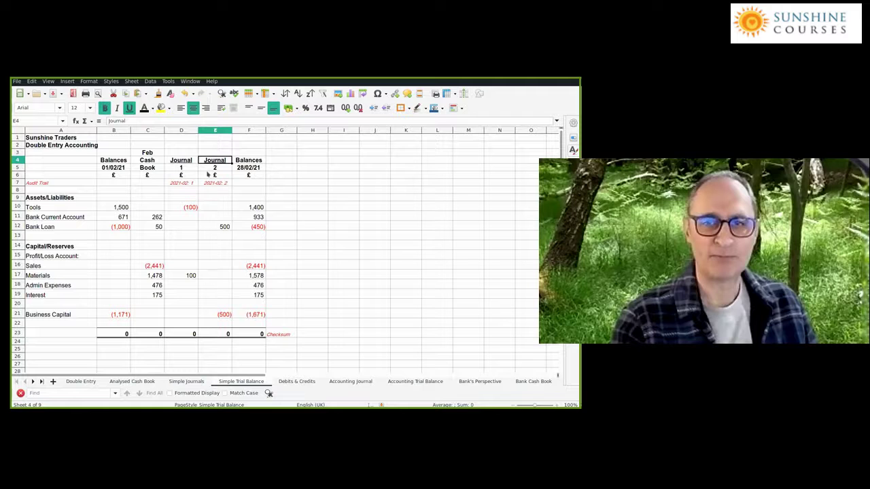
pyautogui.click(183, 208)
pyautogui.click(213, 211)
pyautogui.click(213, 223)
pyautogui.click(170, 197)
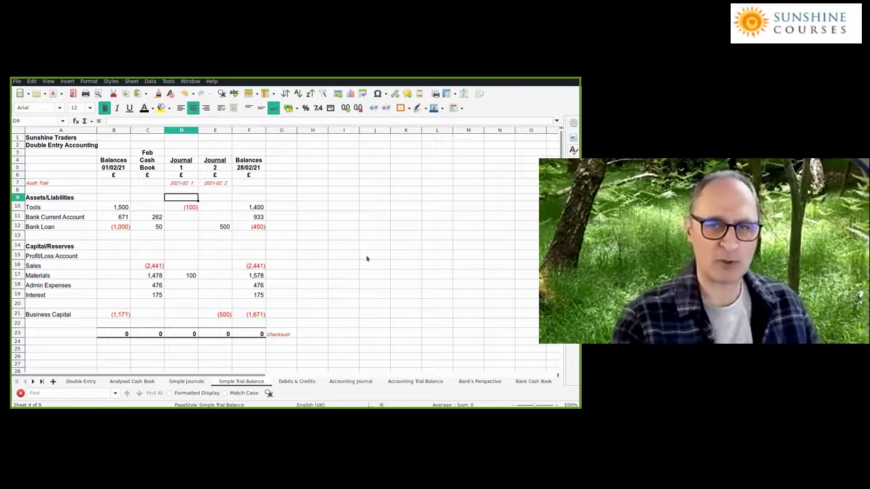
# Follow the column headings in row 5 from the 01/02/21 opening balances through the journals to the 28/02/21 balances.
pyautogui.click(117, 167)
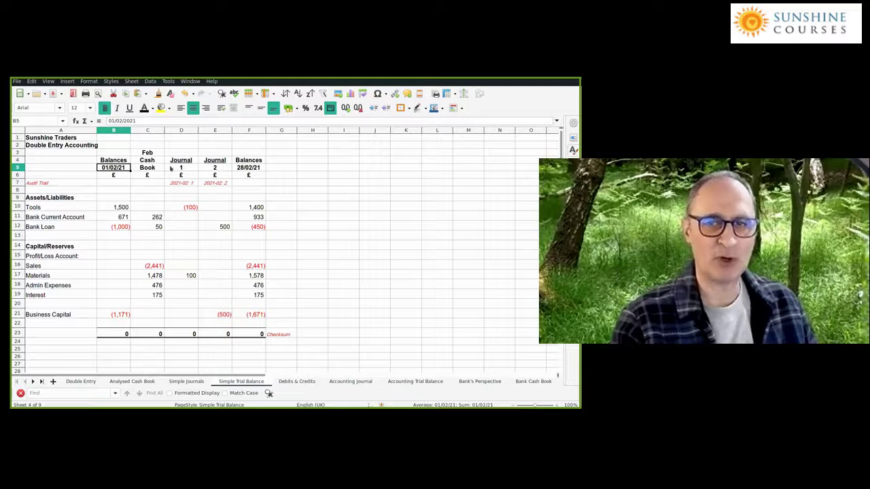
pyautogui.press('Right')
pyautogui.press('Right')
pyautogui.press('Right')
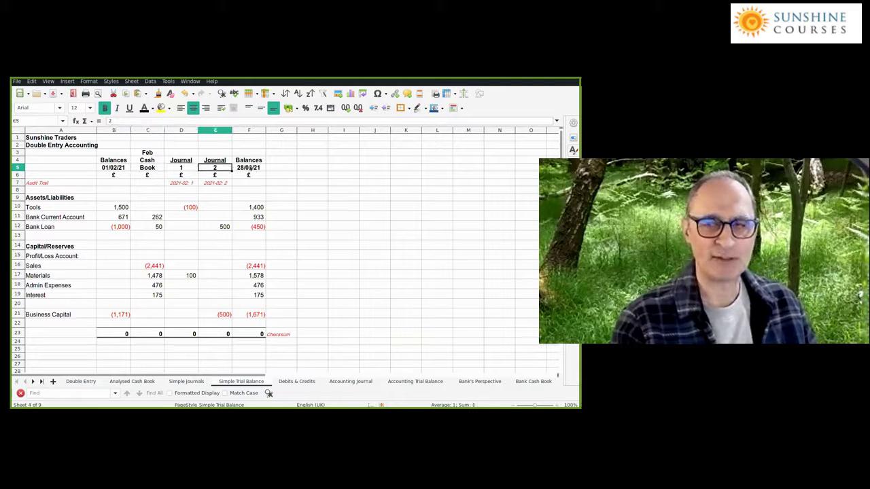
pyautogui.click(252, 168)
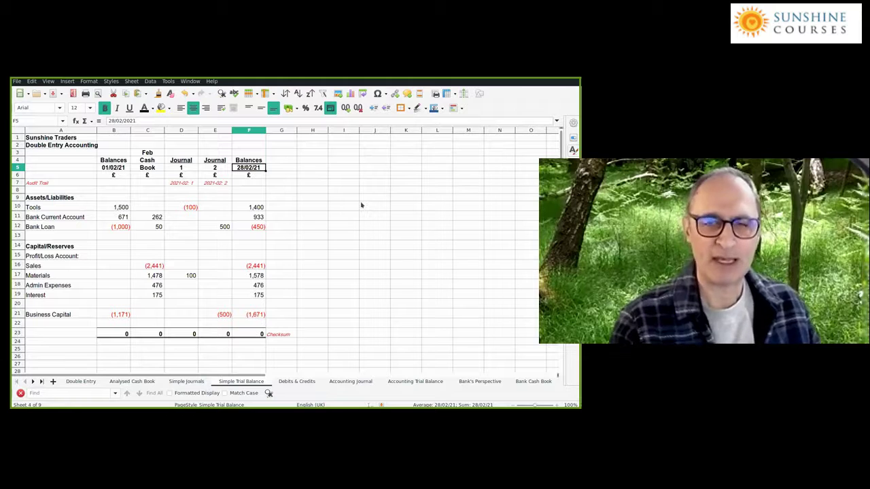
# Trace how the Tools and Bank Current Account rows add across columns B to E into their closing balances.
pyautogui.click(121, 208)
pyautogui.hotkey('shift', 'Right')
pyautogui.hotkey('shift', 'Right')
pyautogui.hotkey('shift', 'Right')
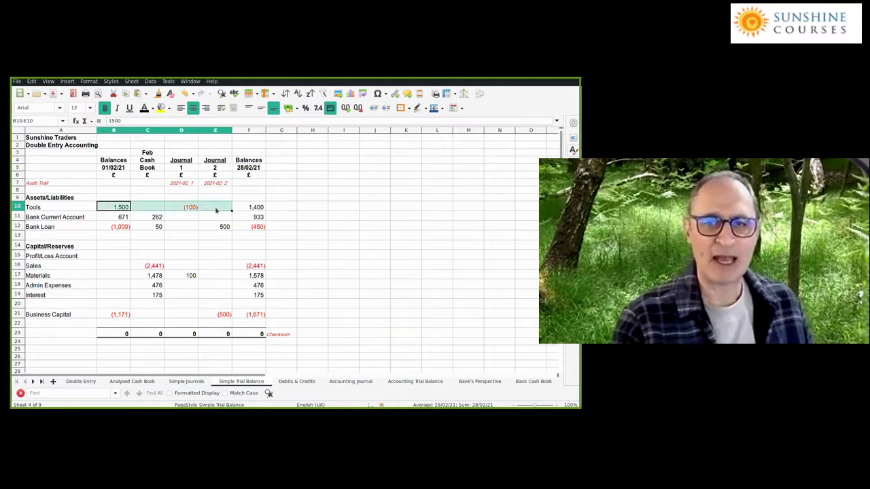
pyautogui.moveTo(123, 217); pyautogui.dragTo(207, 219)
pyautogui.click(193, 228)
pyautogui.click(277, 217)
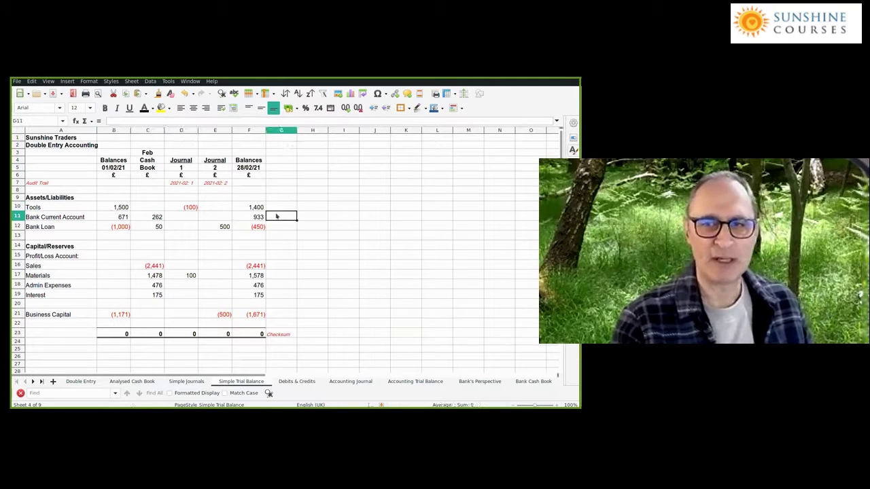
# Compare the 01/02/21 opening balances in column B with the 28/02/21 closing balances in column F, rows 10 to 21.
pyautogui.click(278, 209)
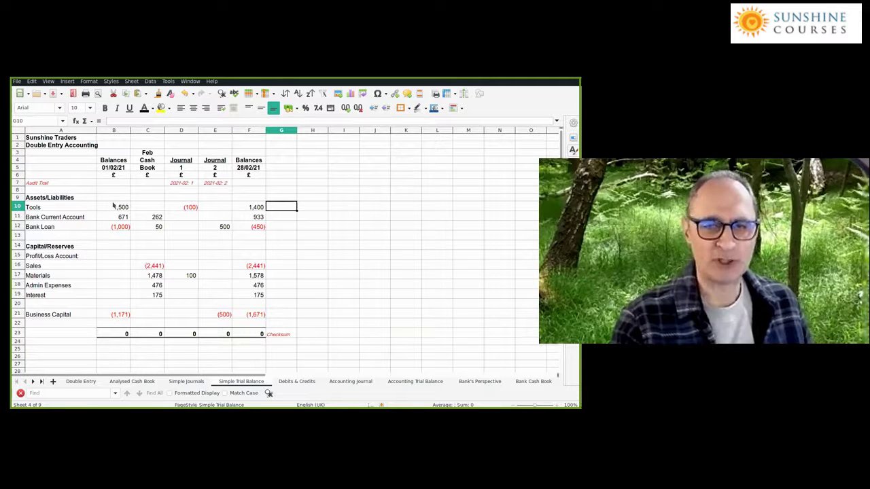
pyautogui.moveTo(114, 207); pyautogui.dragTo(119, 217)
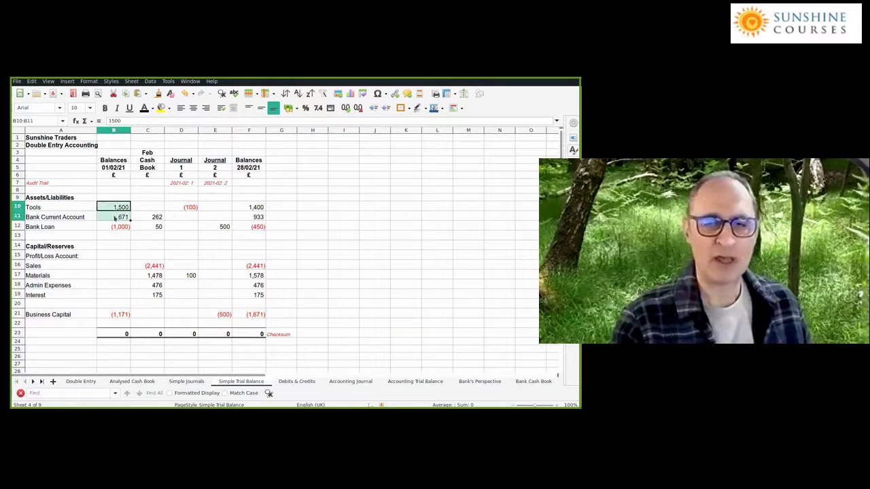
pyautogui.moveTo(248, 208); pyautogui.dragTo(241, 319)
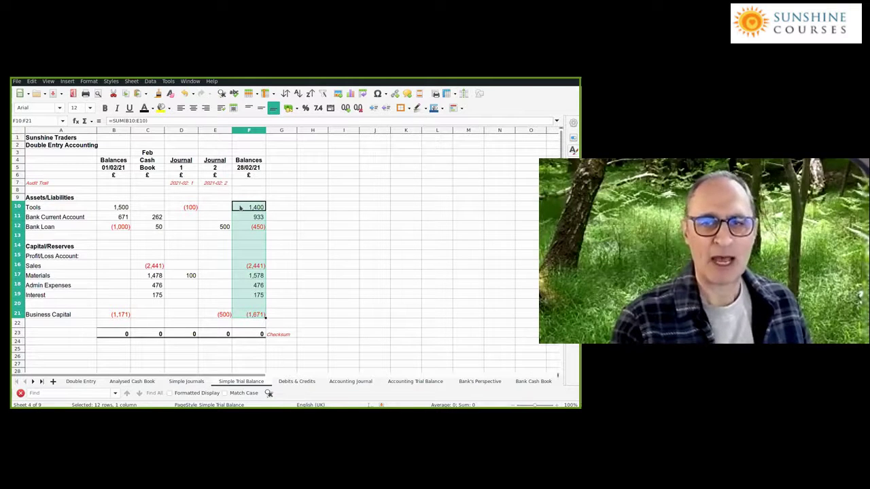
pyautogui.moveTo(119, 207); pyautogui.dragTo(105, 306)
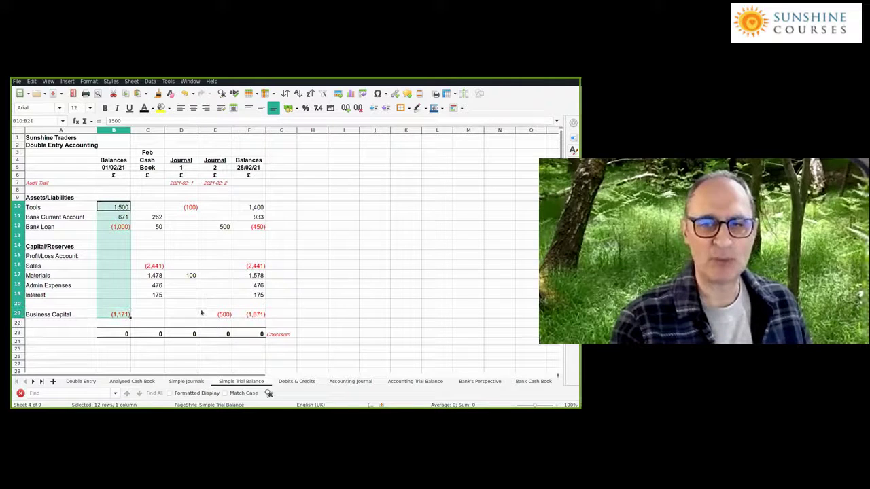
# Trace the Feb Cash Book, Journal 1 and Journal 2 columns through to the closing balances in F10:F21.
pyautogui.moveTo(202, 314); pyautogui.dragTo(147, 207)
pyautogui.click(163, 161)
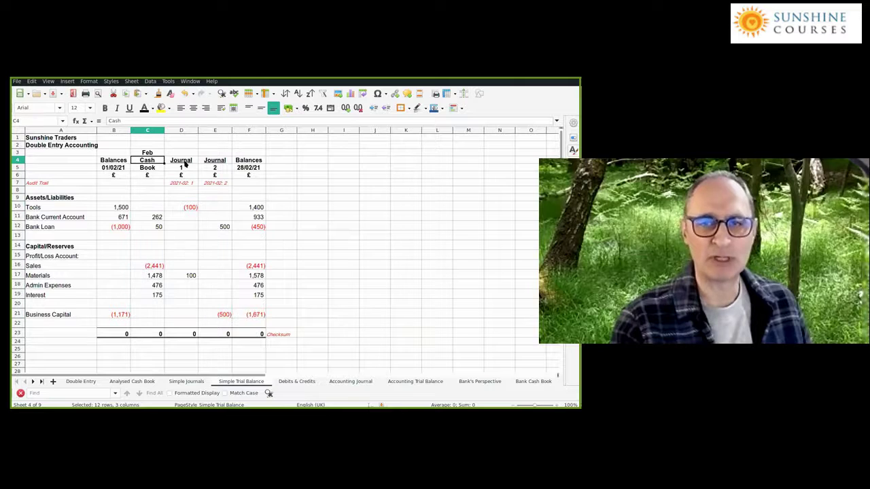
pyautogui.click(181, 162)
pyautogui.press('Right')
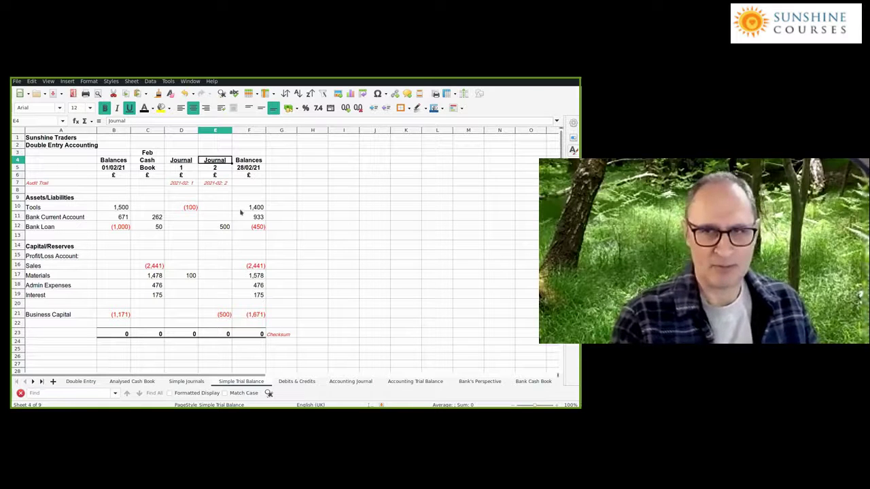
pyautogui.moveTo(239, 207); pyautogui.dragTo(239, 317)
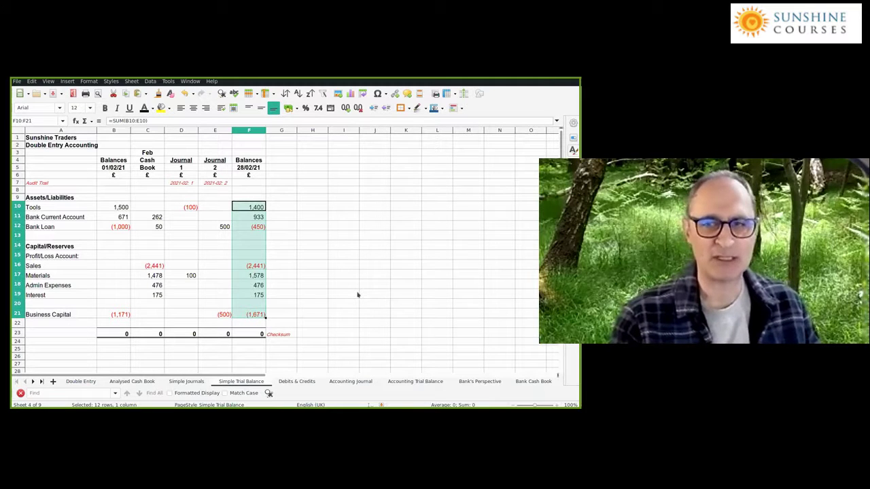
pyautogui.click(285, 209)
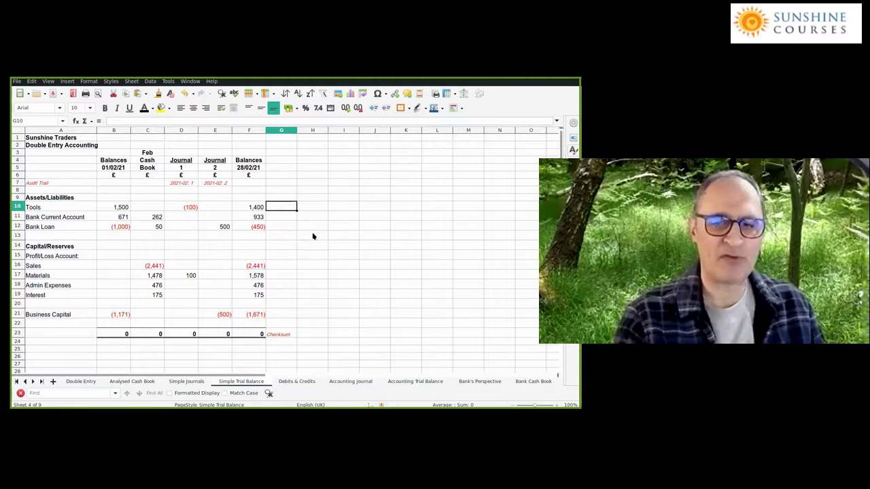
# Inspect the Tools and Materials amounts of Journal 1 on the Simple Journals sheet.
pyautogui.hotkey('ctrl', 'pageup')
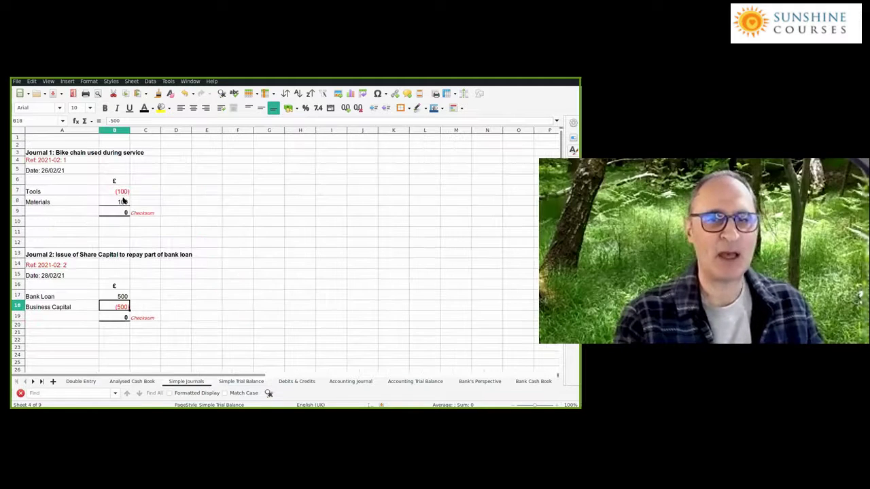
pyautogui.click(129, 191)
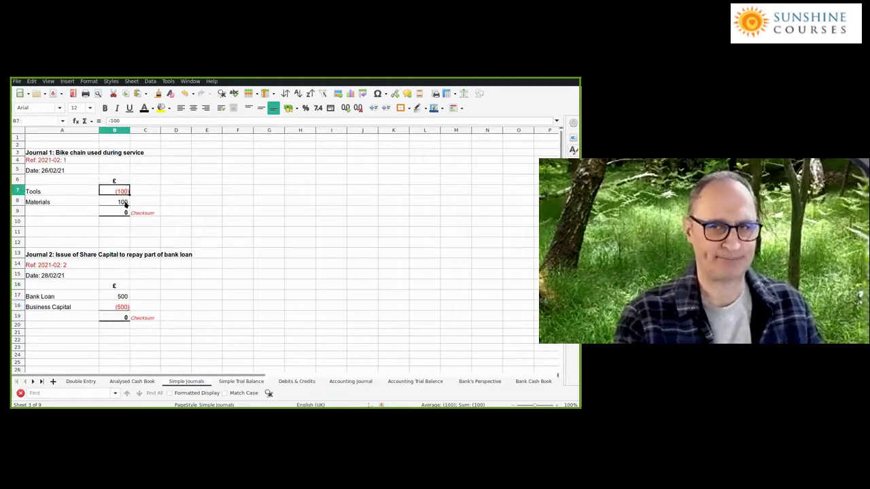
pyautogui.press('Down')
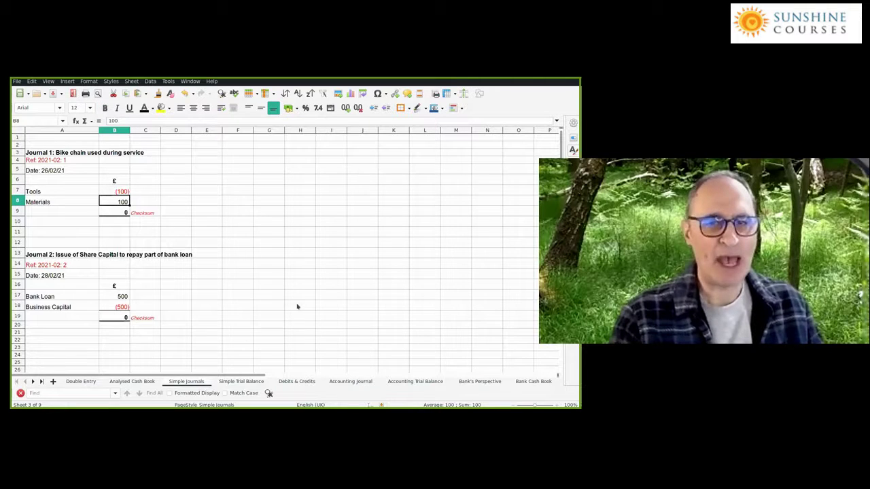
# Open the Debits & Credits sheet and inspect the Overseas Travel Ltd debit entry in D8.
pyautogui.hotkey('ctrl', 'pagedown')
pyautogui.hotkey('ctrl', 'pagedown')
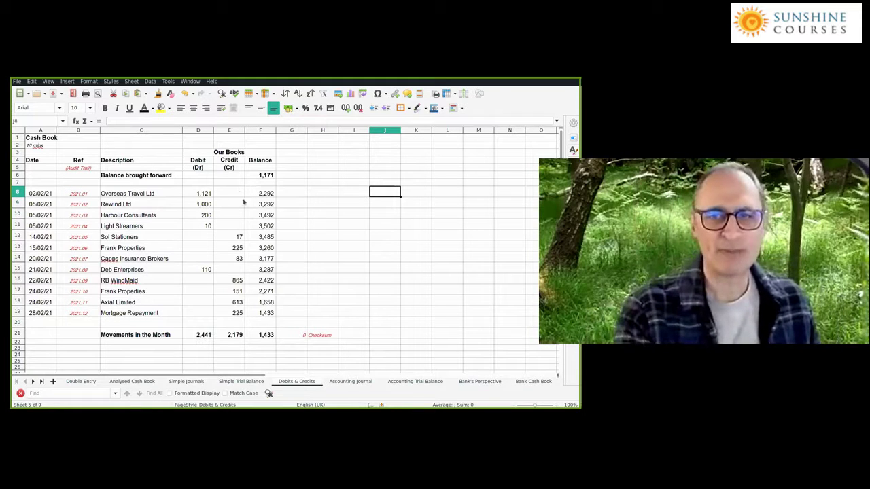
pyautogui.click(202, 193)
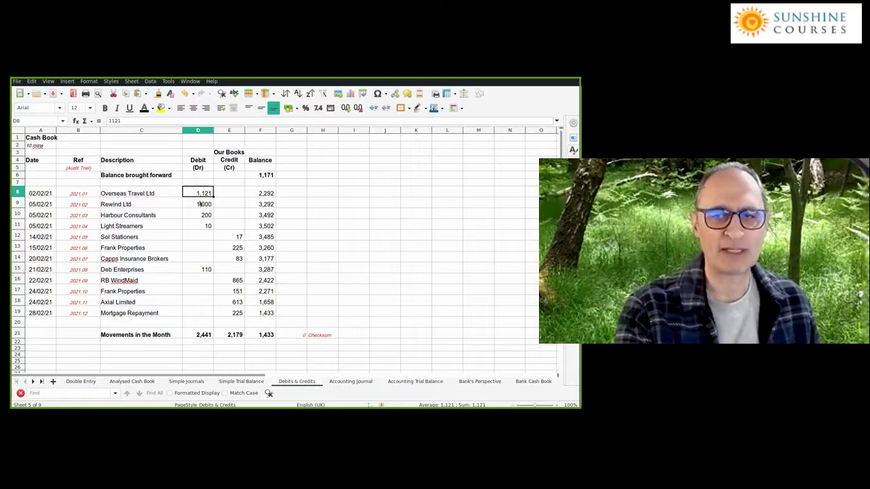
# Glance at the Double Entry sheet and review the Analysed Cash Book's Entries column from Balance B/F to Balance C/F.
pyautogui.click(80, 381)
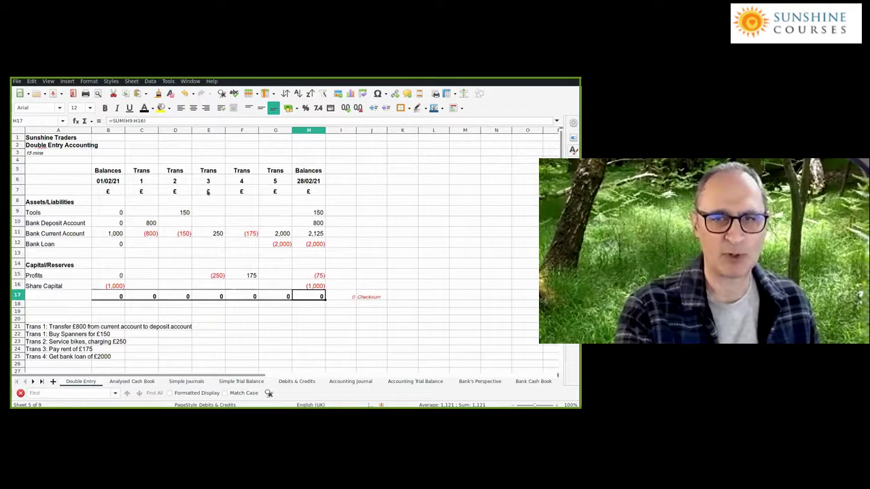
pyautogui.click(208, 192)
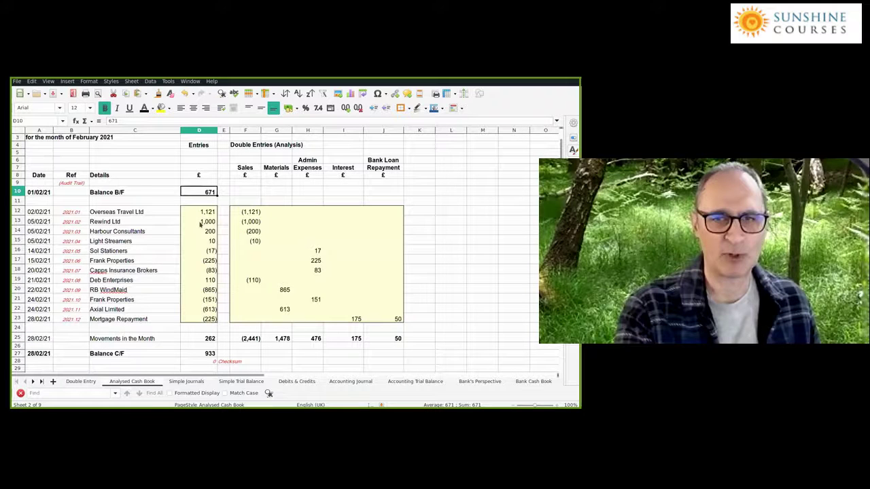
pyautogui.press('Down')
pyautogui.press('Down')
pyautogui.press('Down')
pyautogui.press('Down')
pyautogui.press('Down')
pyautogui.press('Down')
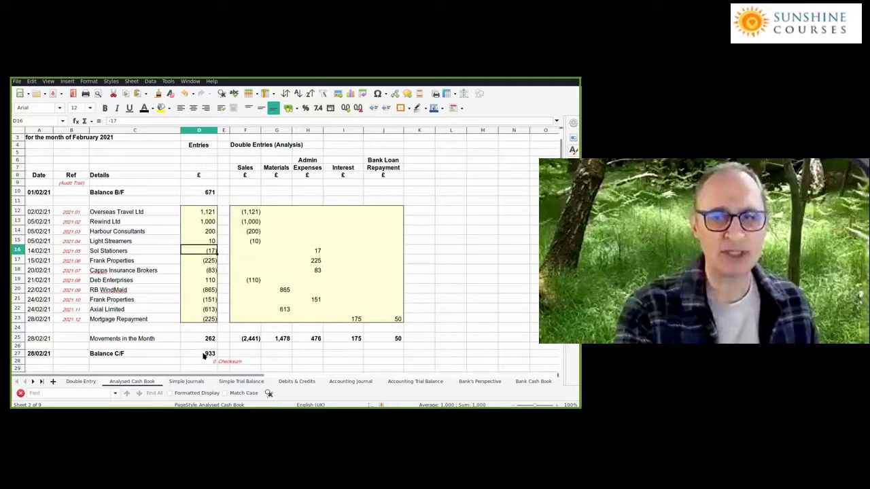
pyautogui.click(204, 354)
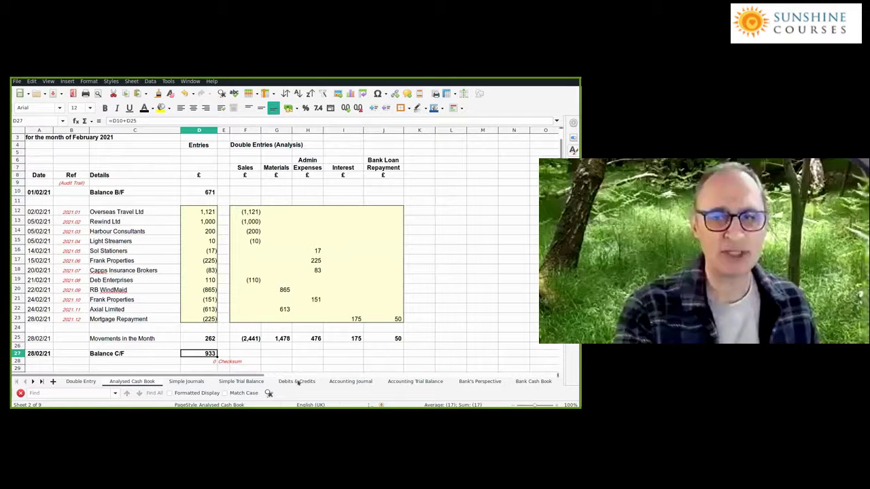
# Examine the running Balance column on the Debits & Credits sheet, starting from the balance brought forward in F6.
pyautogui.click(298, 382)
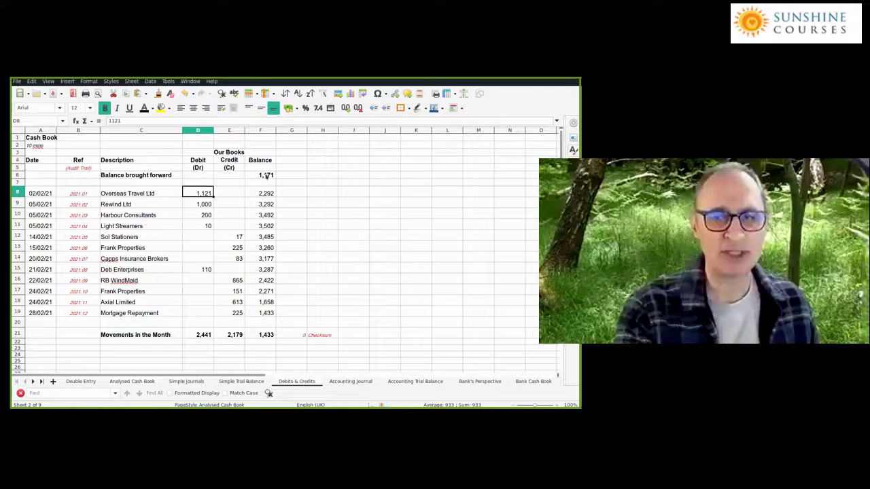
pyautogui.click(267, 176)
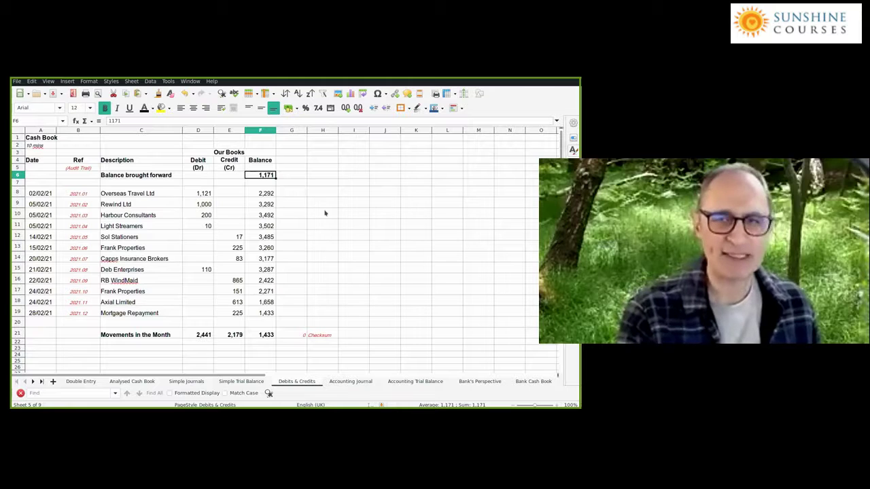
pyautogui.press('Down')
pyautogui.press('Down')
pyautogui.press('Down')
pyautogui.press('Down')
pyautogui.press('Down')
pyautogui.press('Down')
pyautogui.press('Down')
pyautogui.press('Up')
pyautogui.press('Up')
pyautogui.press('Up')
pyautogui.press('Up')
pyautogui.press('Up')
pyautogui.press('Up')
pyautogui.press('Up')
pyautogui.press('Down')
pyautogui.press('Down')
pyautogui.press('Up')
pyautogui.press('Up')
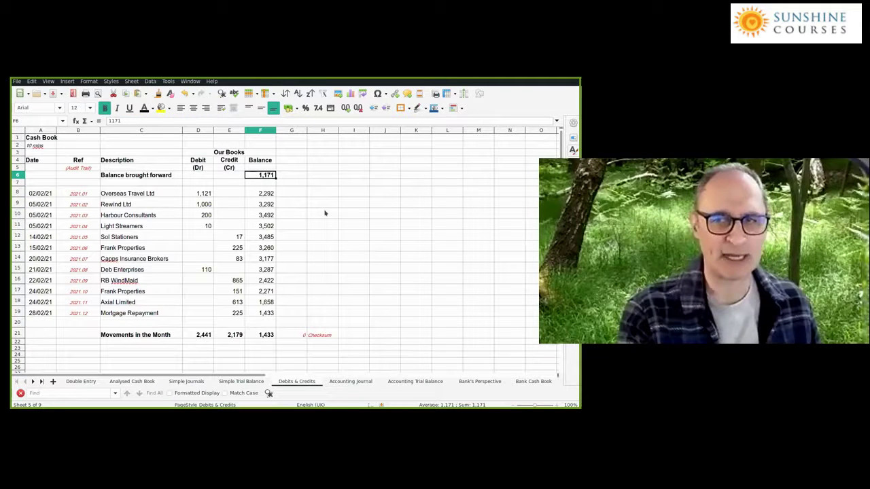
# Compare the Debit, Credit and Balance columns along the Balance brought forward row.
pyautogui.press('Left')
pyautogui.press('Left')
pyautogui.press('Right')
pyautogui.press('Right')
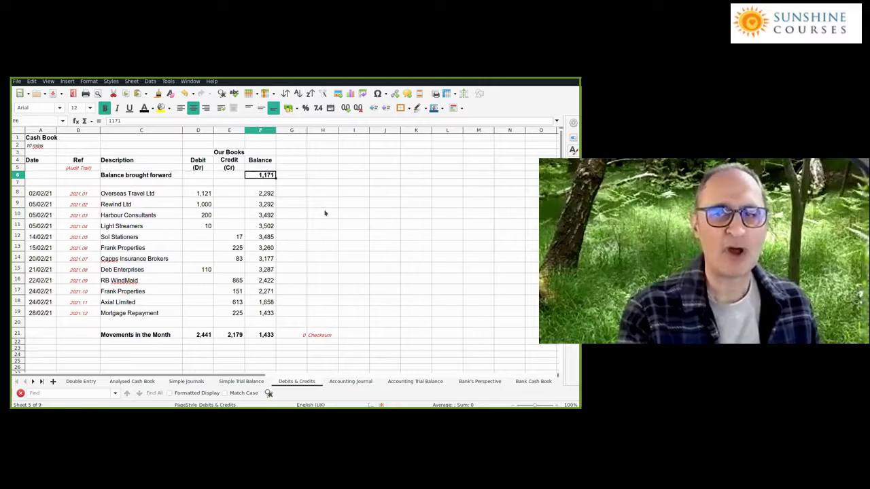
pyautogui.press('Left')
pyautogui.press('Left')
pyautogui.press('Right')
pyautogui.press('Right')
pyautogui.press('Left')
pyautogui.press('Left')
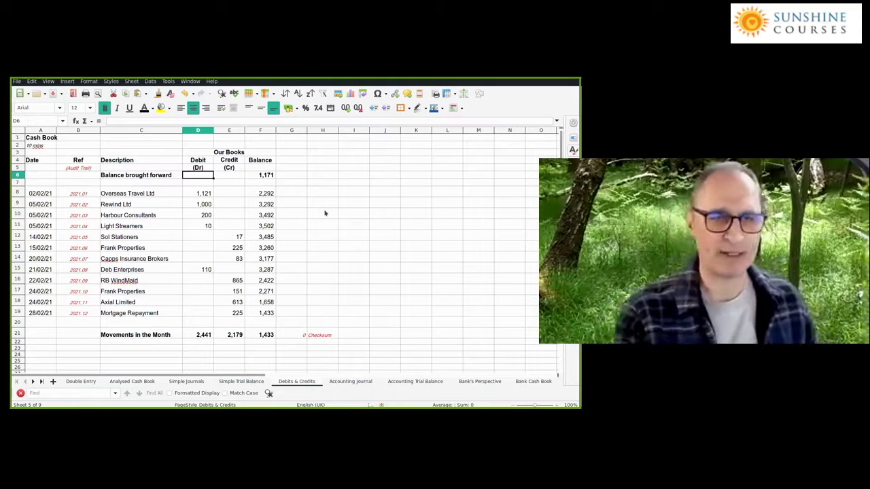
pyautogui.press('Right')
pyautogui.press('Left')
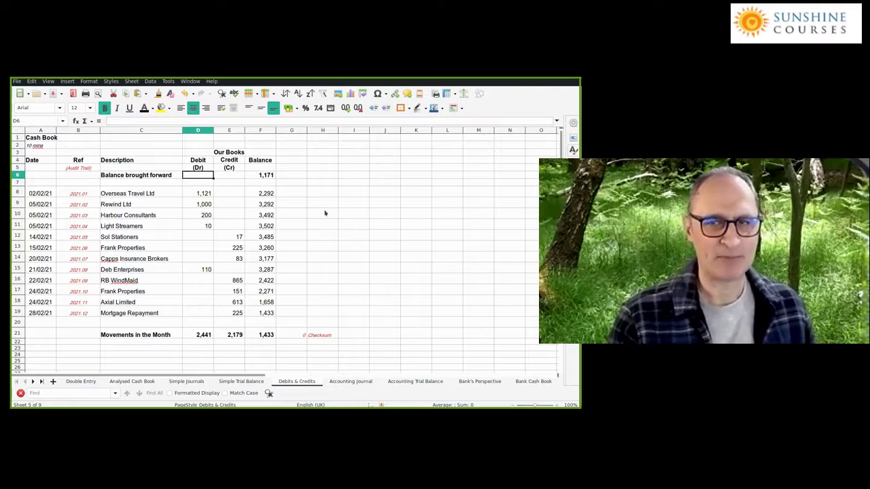
# Examine the Debit column between its heading in D4 and the first receipt in D8.
pyautogui.press('Up')
pyautogui.press('Up')
pyautogui.press('Down')
pyautogui.press('Down')
pyautogui.press('Down')
pyautogui.press('Down')
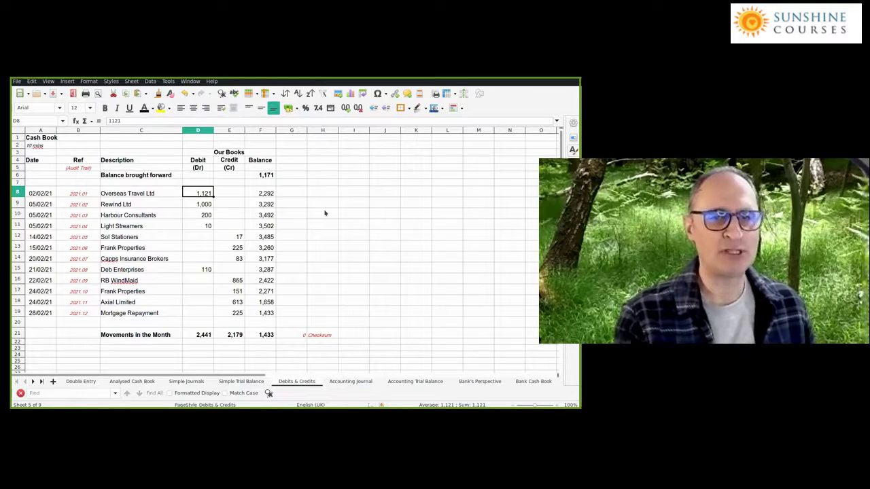
pyautogui.press('Up')
pyautogui.press('Up')
pyautogui.press('Up')
pyautogui.press('Up')
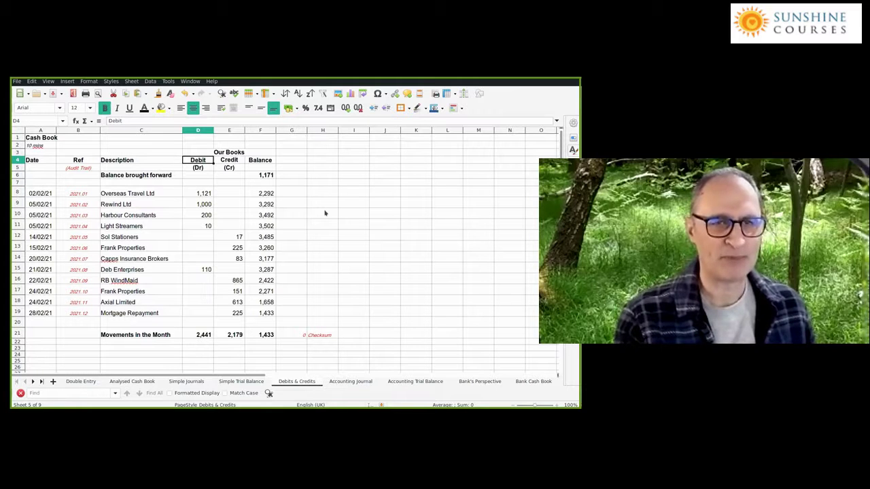
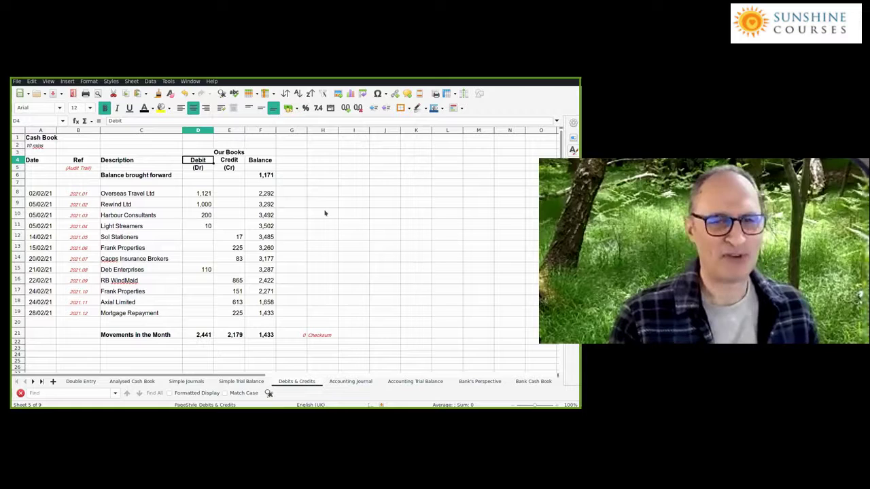
# Review the Debit and Credit headings in row 4 against the first entries beneath them.
pyautogui.press('Right')
pyautogui.press('Left')
pyautogui.press('Down')
pyautogui.press('Down')
pyautogui.press('Down')
pyautogui.press('Down')
pyautogui.press('Down')
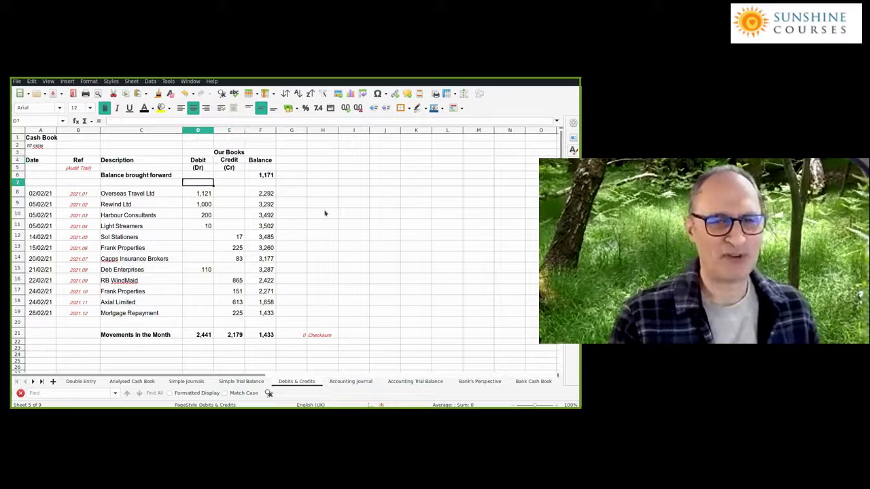
pyautogui.press('Up')
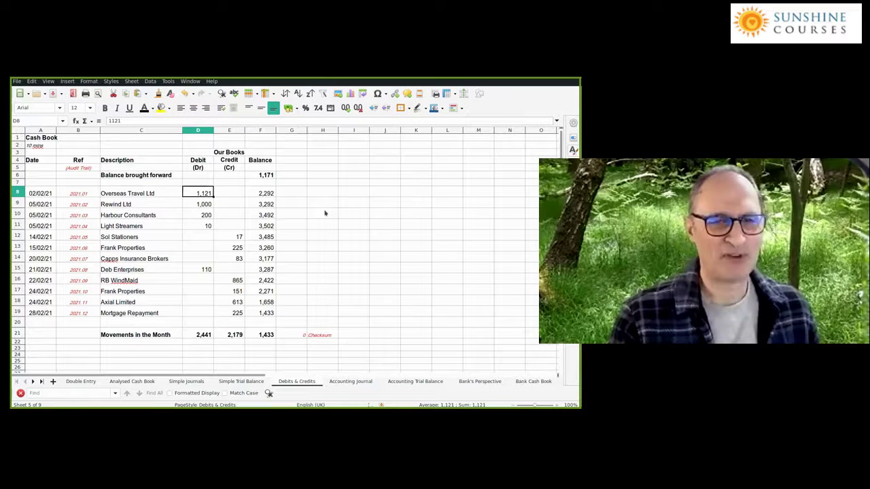
pyautogui.press('Up')
pyautogui.press('Right')
pyautogui.press('Left')
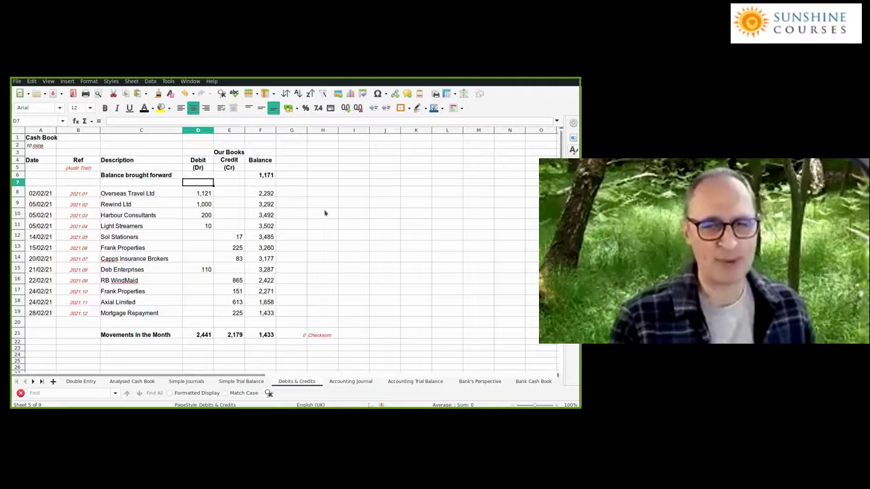
pyautogui.press('Up')
pyautogui.press('Up')
pyautogui.press('Up')
pyautogui.press('Right')
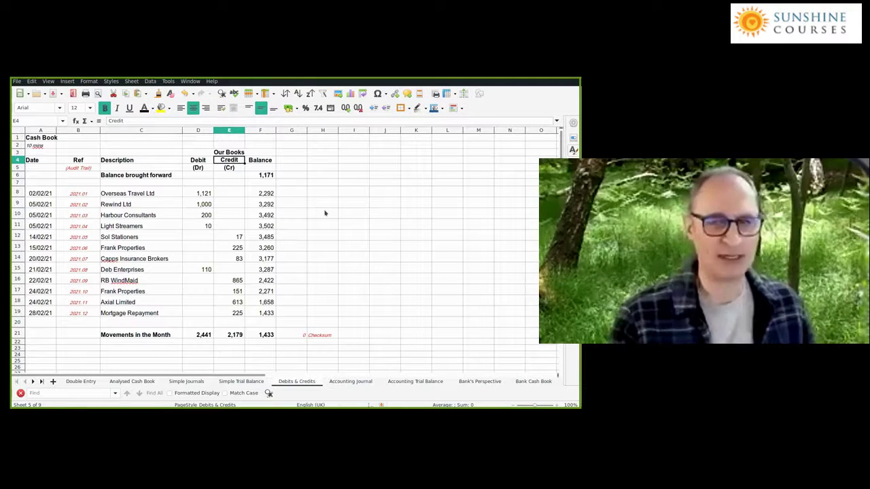
# Compare the Analysed Cash Book's Movements in the Month total in D25 with the Bank Current Account debit on the Accounting Journal sheet.
pyautogui.click(347, 382)
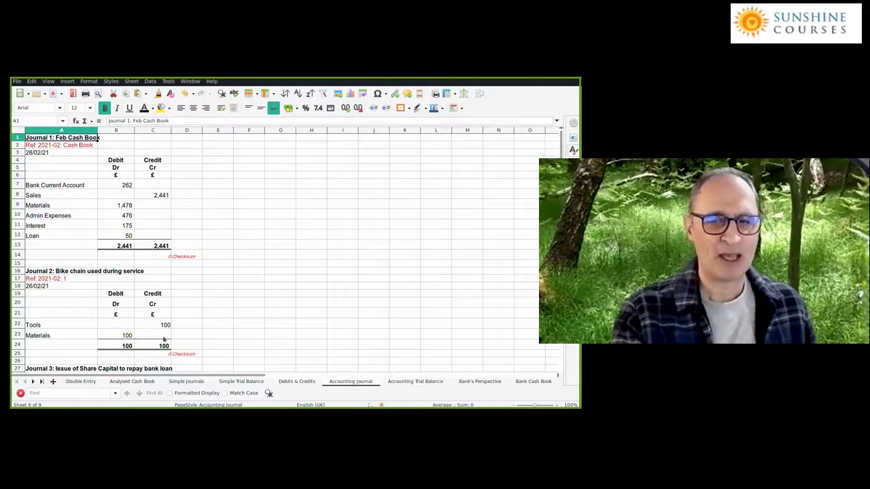
pyautogui.click(154, 382)
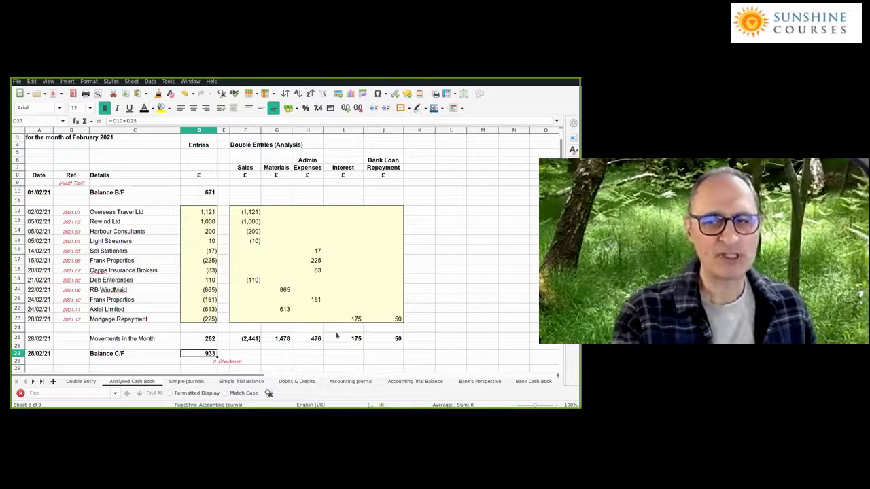
pyautogui.click(210, 339)
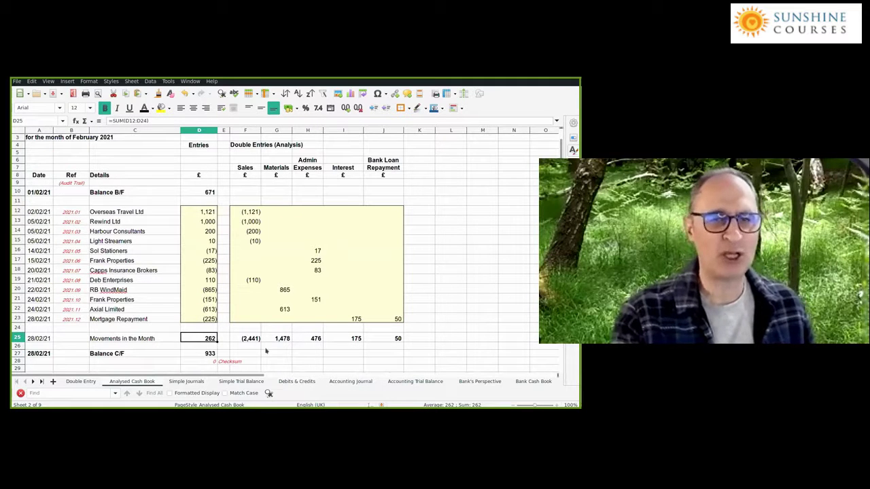
pyautogui.click(342, 382)
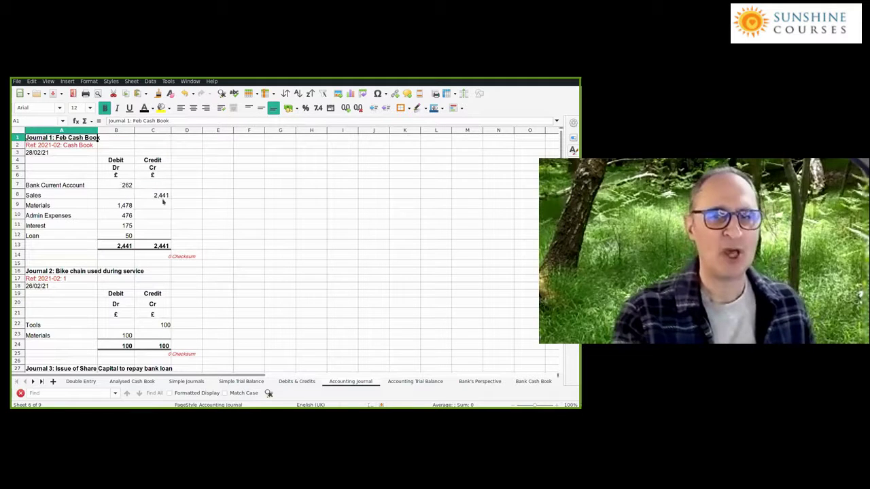
pyautogui.click(121, 186)
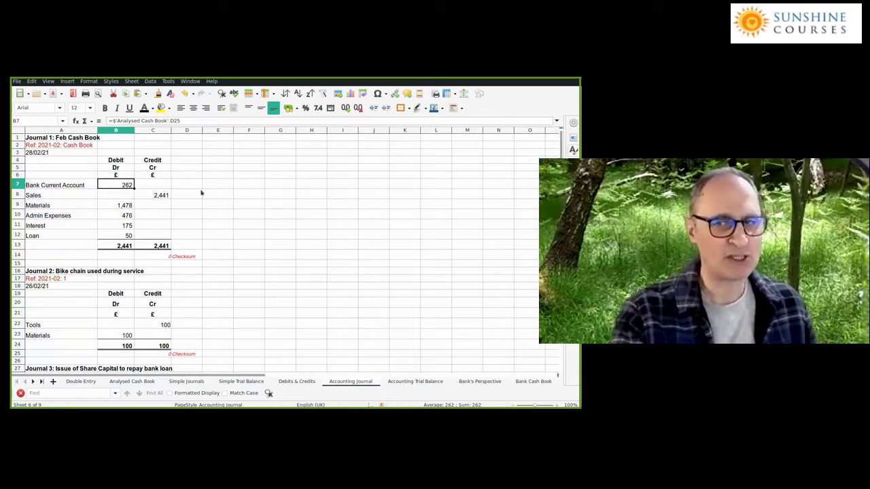
# Trace the Bank Current Account debit in B7 to its source on Analysed Cash Book, check Balance B/F, and return to Accounting Journal.
pyautogui.hotkey('ctrl', '[')
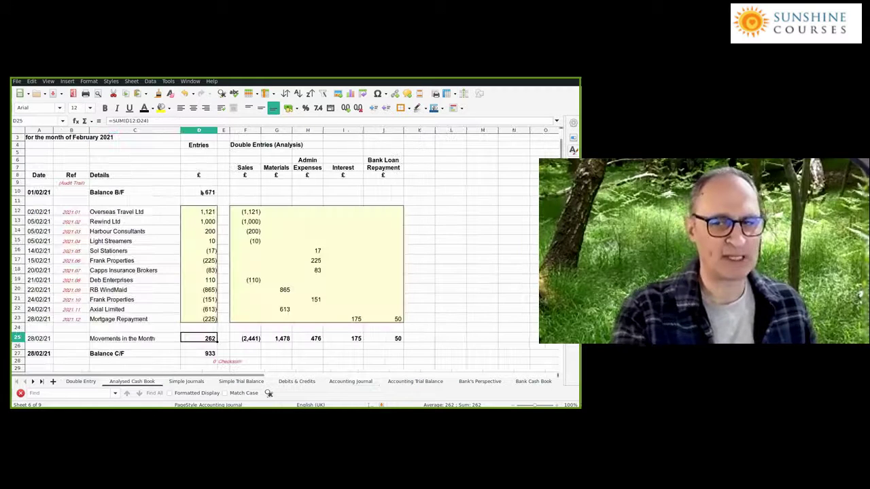
pyautogui.click(201, 355)
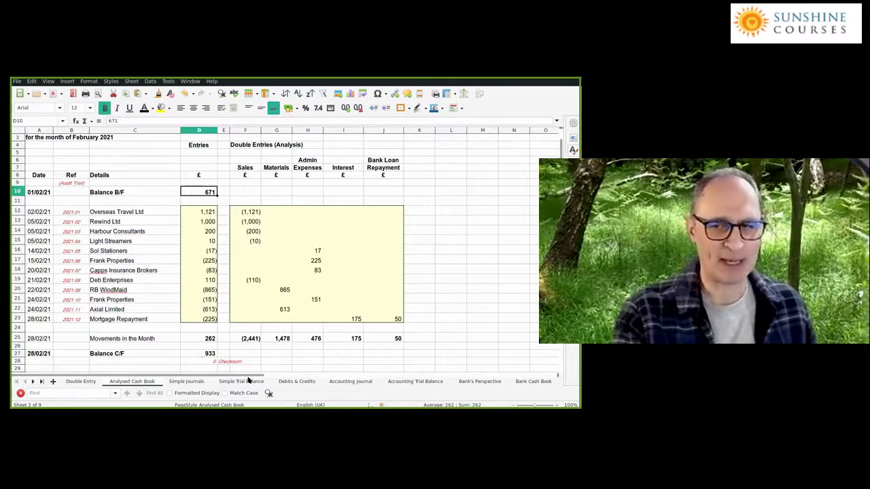
pyautogui.click(344, 382)
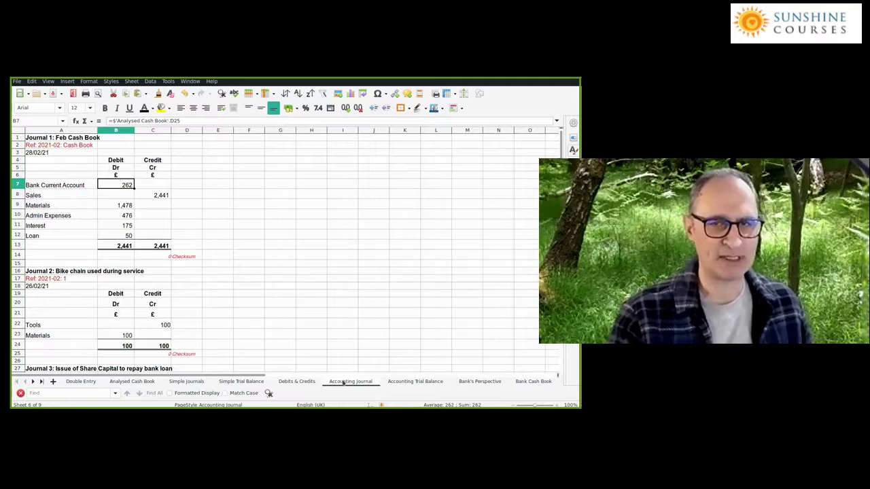
# Compare the Bank Current Account debit in B7 with the Sales credit in C8 of Journal 1.
pyautogui.click(116, 176)
pyautogui.click(135, 186)
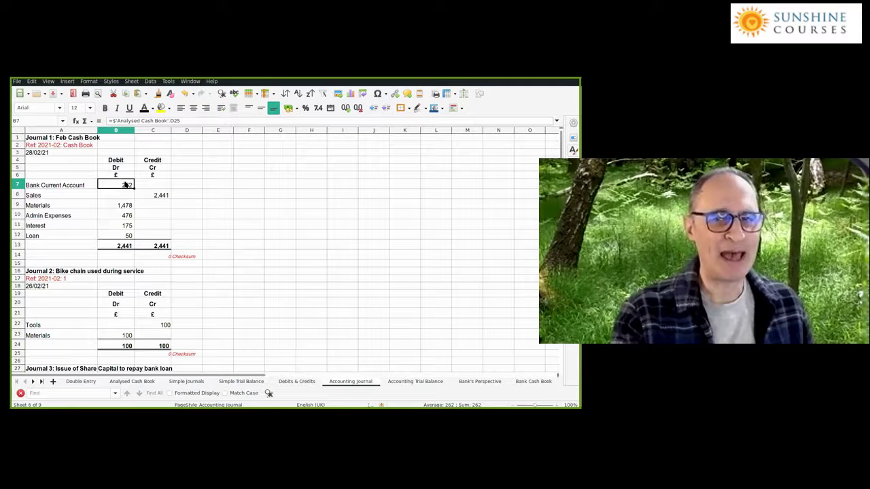
pyautogui.press('Right')
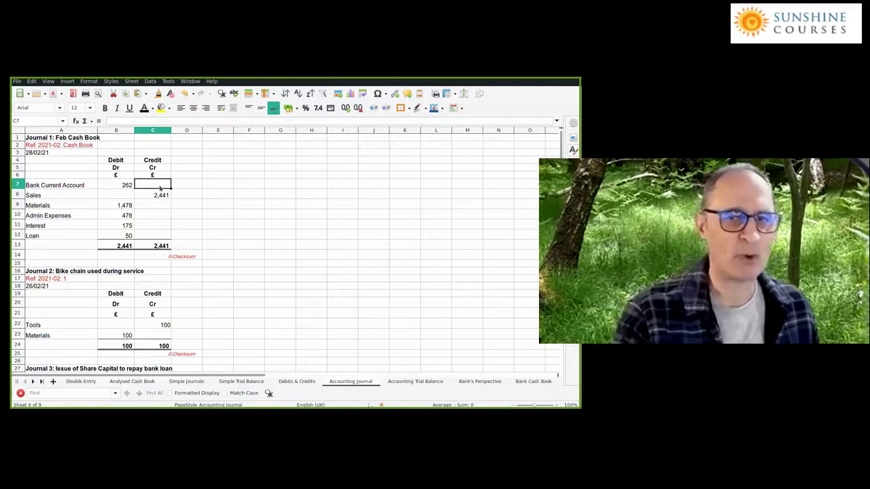
pyautogui.click(103, 186)
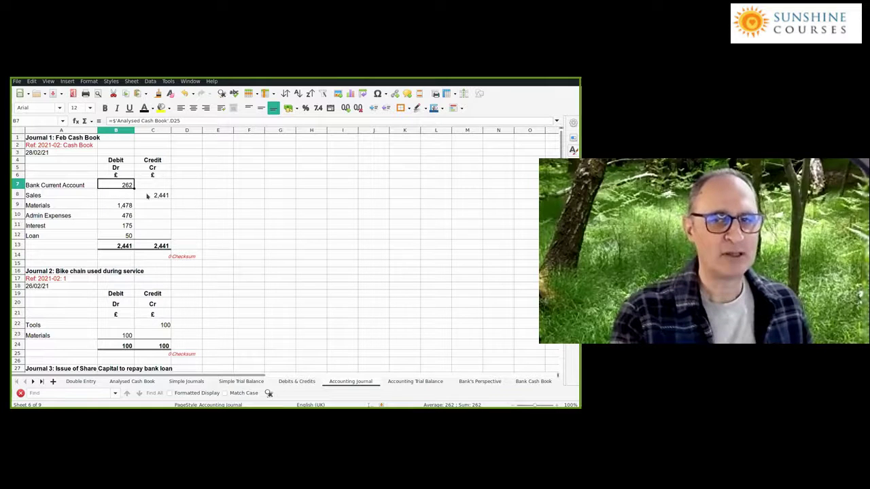
pyautogui.click(123, 196)
pyautogui.click(157, 196)
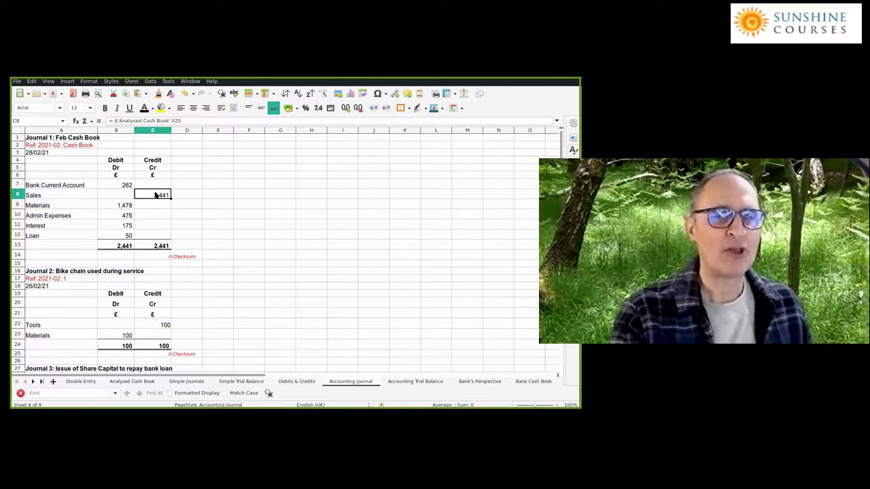
pyautogui.click(117, 185)
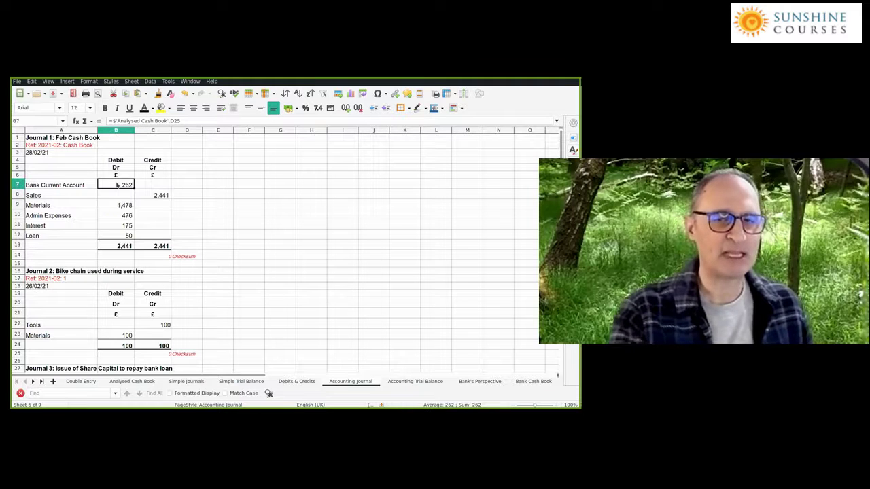
pyautogui.click(152, 196)
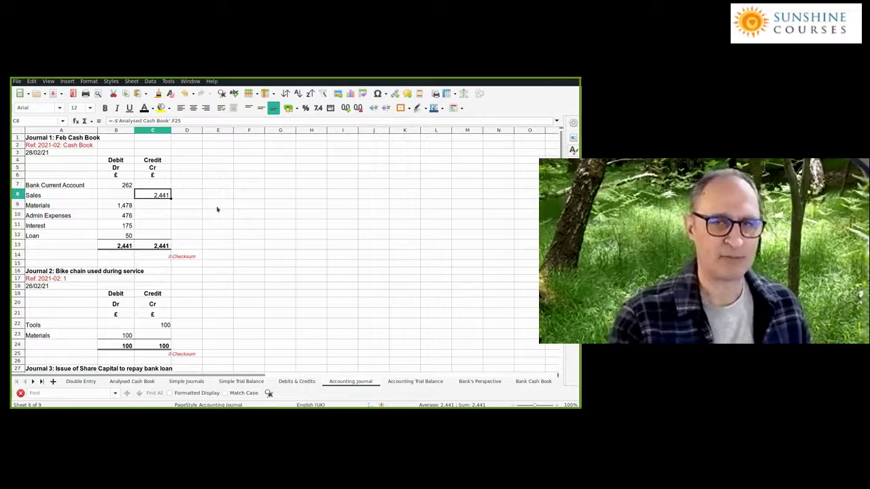
# Review the Journal 1 debits for Materials, Admin Expenses, Interest and Loan in B9 to B12.
pyautogui.click(122, 205)
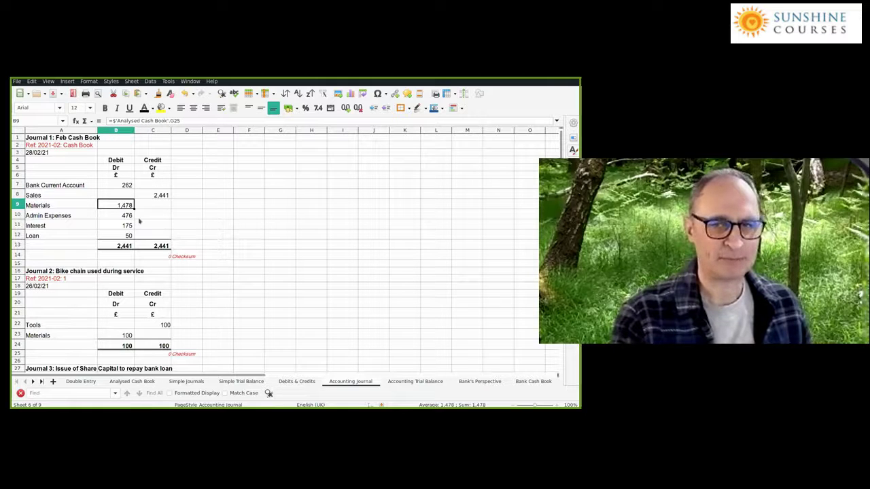
pyautogui.click(127, 215)
pyautogui.press('Down')
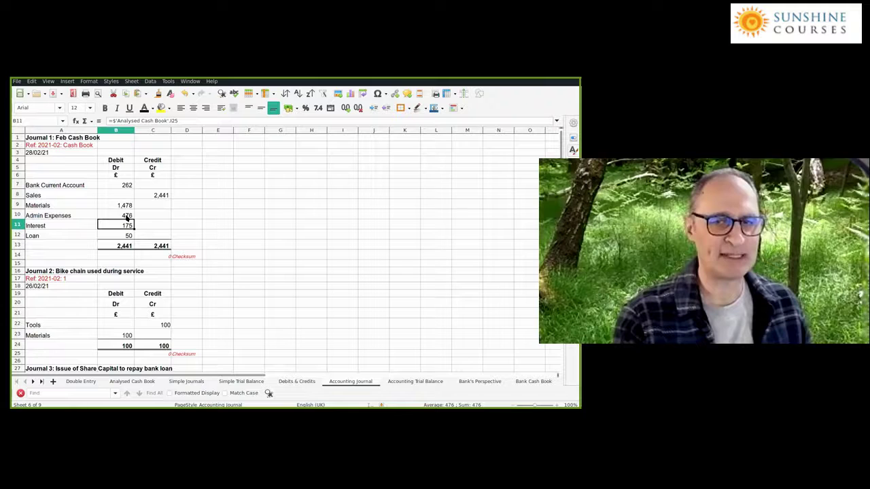
pyautogui.press('Down')
pyautogui.press('Up')
pyautogui.press('Up')
pyautogui.press('Up')
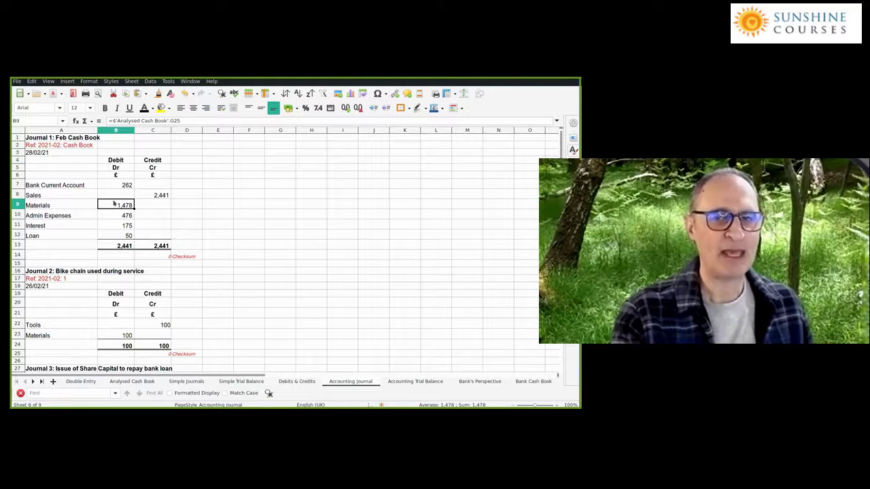
# Follow Journal 1's Debit column from the Bank Current Account entry down to its total in B13.
pyautogui.click(117, 185)
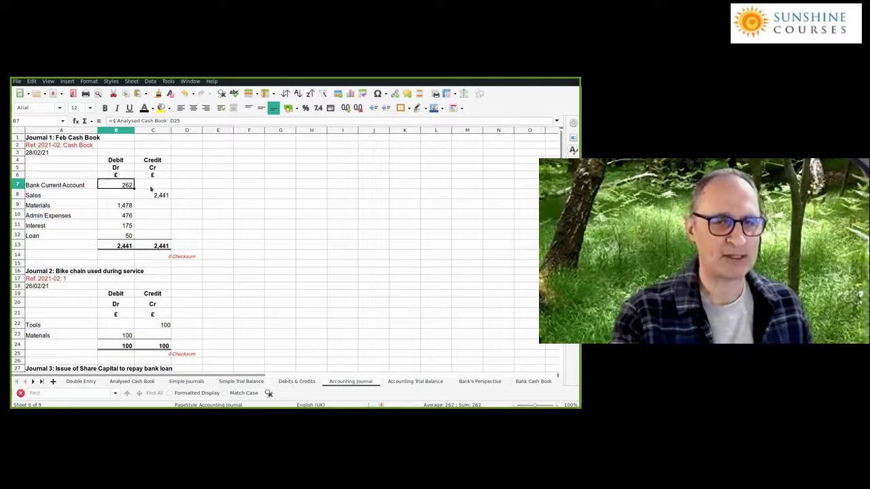
pyautogui.click(125, 206)
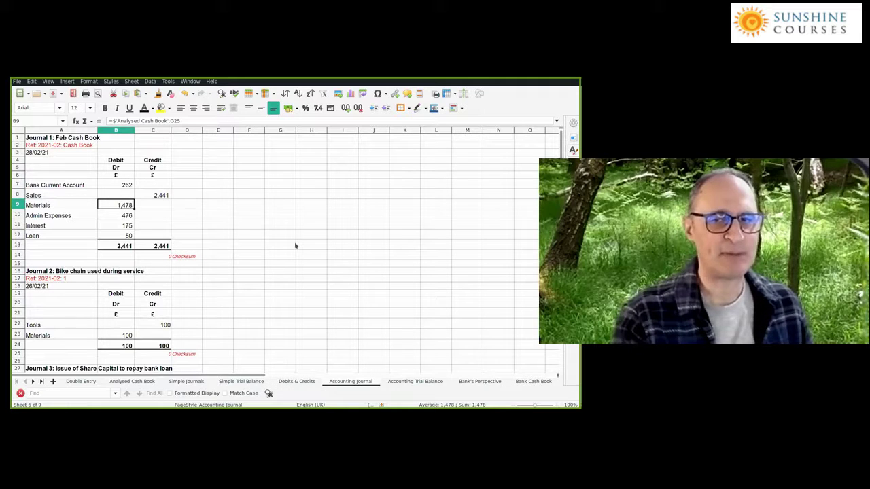
pyautogui.press('Down')
pyautogui.press('Down')
pyautogui.press('Down')
pyautogui.press('Down')
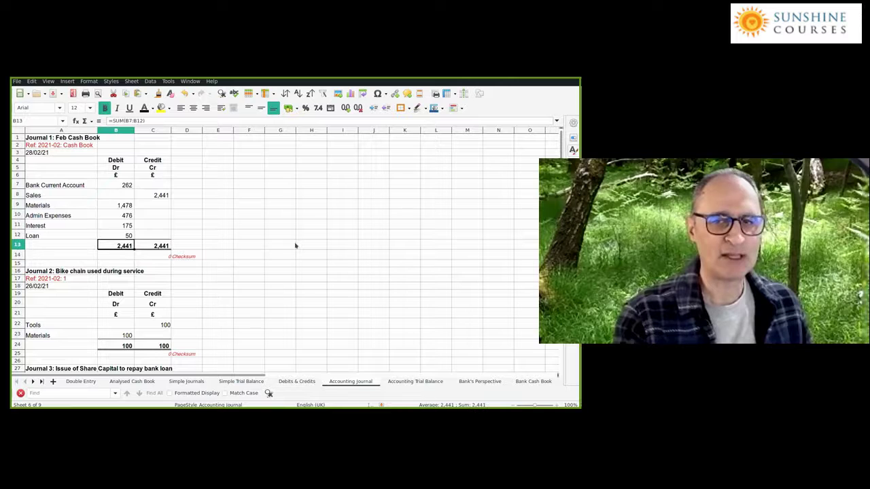
# Compare Journal 1's Credit and Debit totals in row 13 and check the checksum formula in C14.
pyautogui.press('Right')
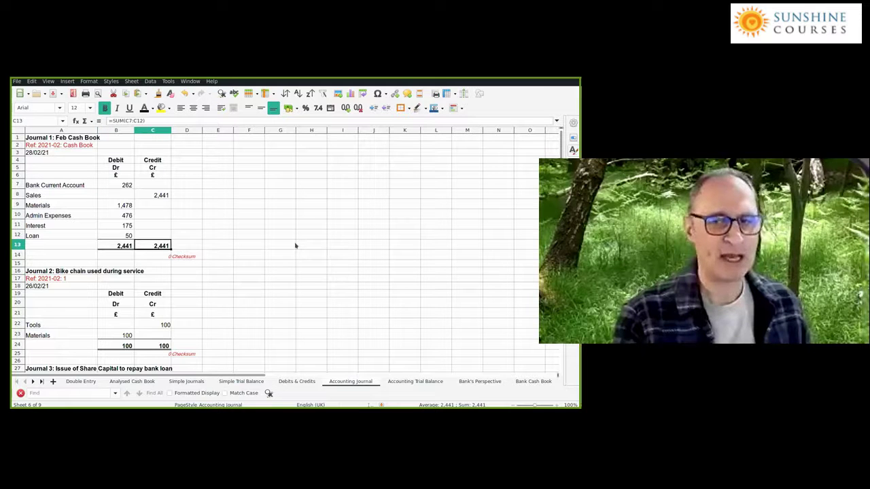
pyautogui.press('Down')
pyautogui.press('Right')
pyautogui.press('Left')
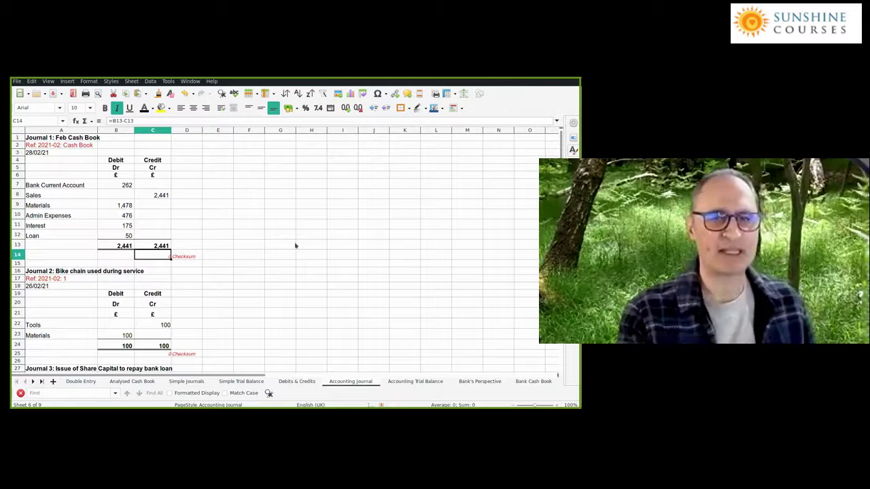
pyautogui.press('Up')
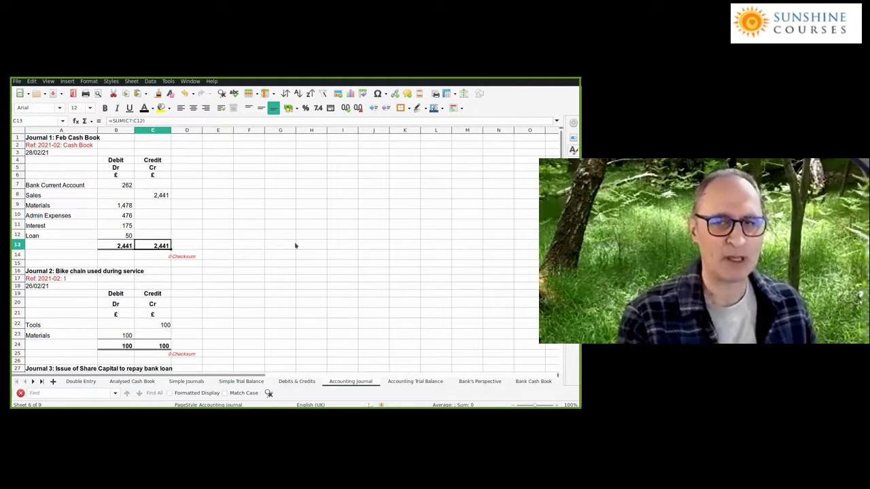
pyautogui.press('Left')
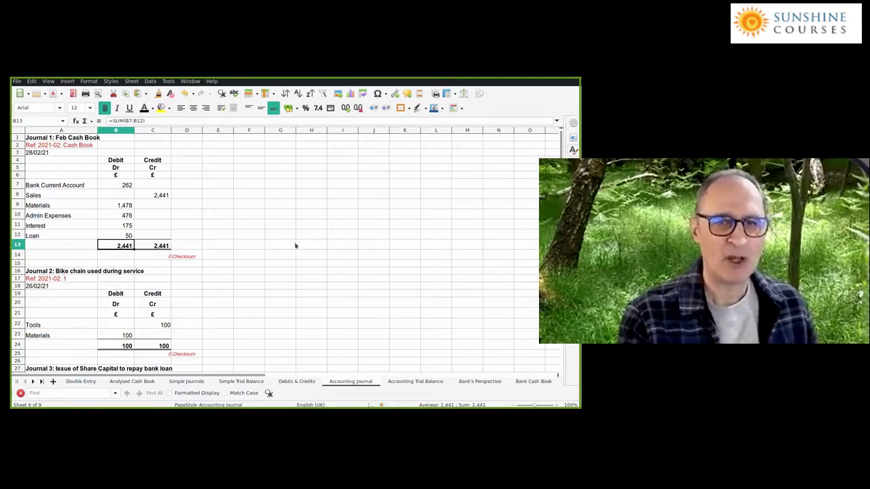
# Re-examine the Debit and Credit sides of Journal 1's Bank Current Account and Sales rows.
pyautogui.press('Up')
pyautogui.press('Up')
pyautogui.press('Up')
pyautogui.press('Up')
pyautogui.press('Up')
pyautogui.press('Up')
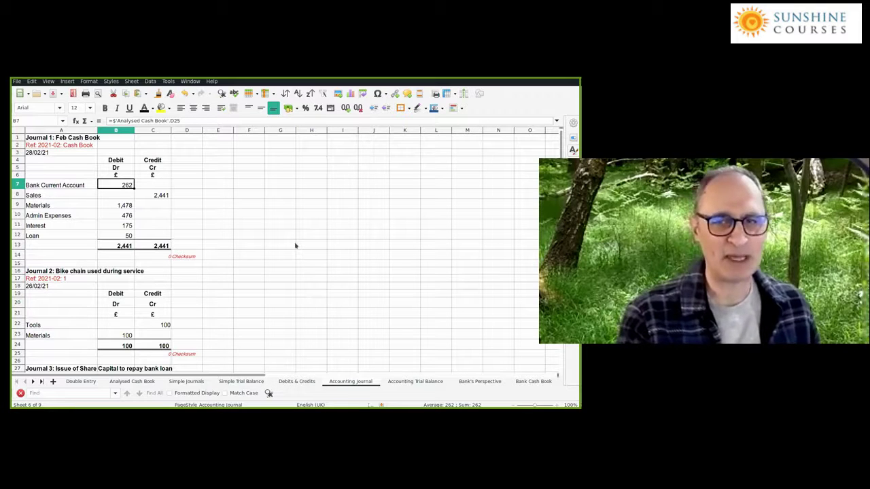
pyautogui.press('Down')
pyautogui.press('Right')
pyautogui.press('Up')
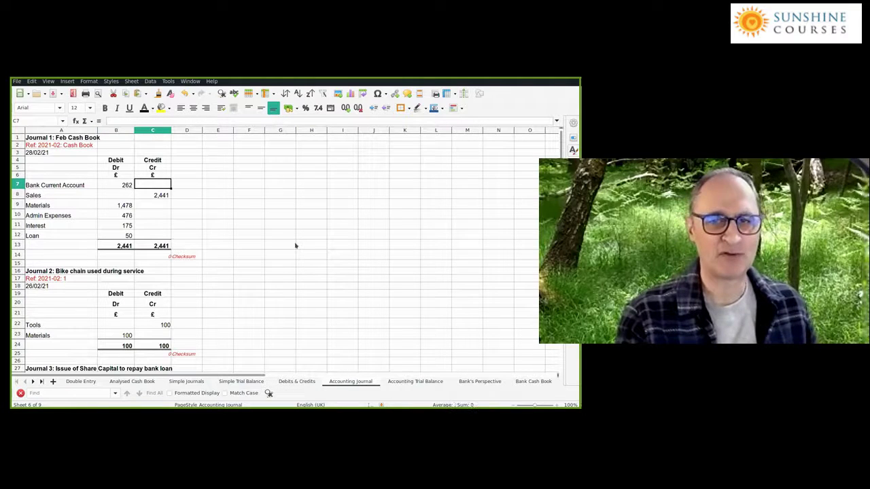
# Examine the Tools credit in C22 and the Materials debit in B23 of Journal 2.
pyautogui.press('Left')
pyautogui.press('Down')
pyautogui.press('Down')
pyautogui.press('Down')
pyautogui.press('Down')
pyautogui.press('Down')
pyautogui.press('Down')
pyautogui.press('Down')
pyautogui.press('Down')
pyautogui.press('Down')
pyautogui.press('Down')
pyautogui.press('Down')
pyautogui.press('Down')
pyautogui.press('Down')
pyautogui.press('Down')
pyautogui.press('Down')
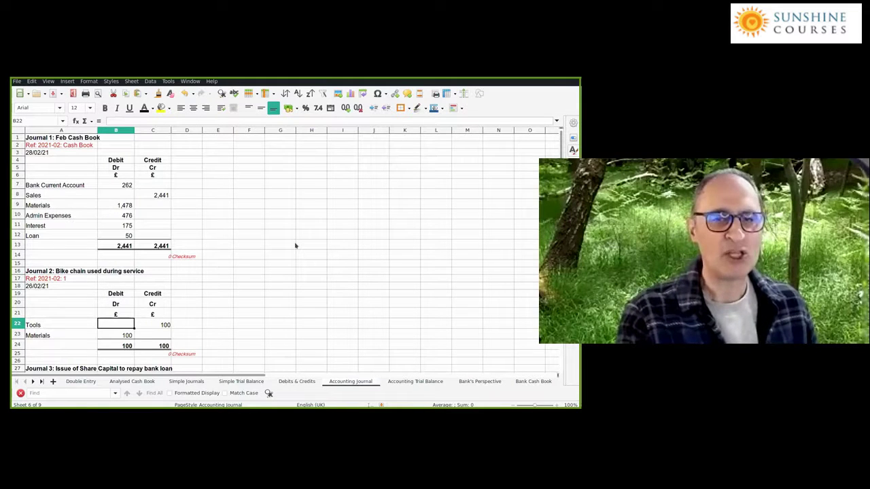
pyautogui.press('Right')
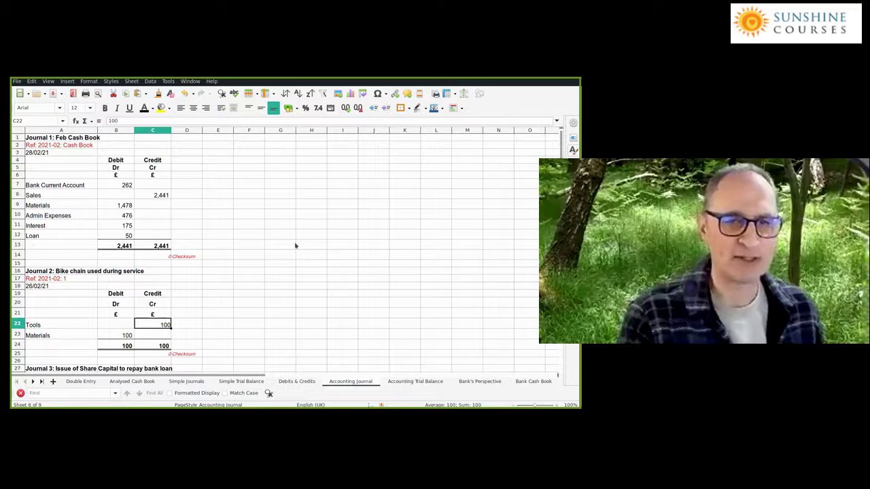
pyautogui.press('Left')
pyautogui.press('Down')
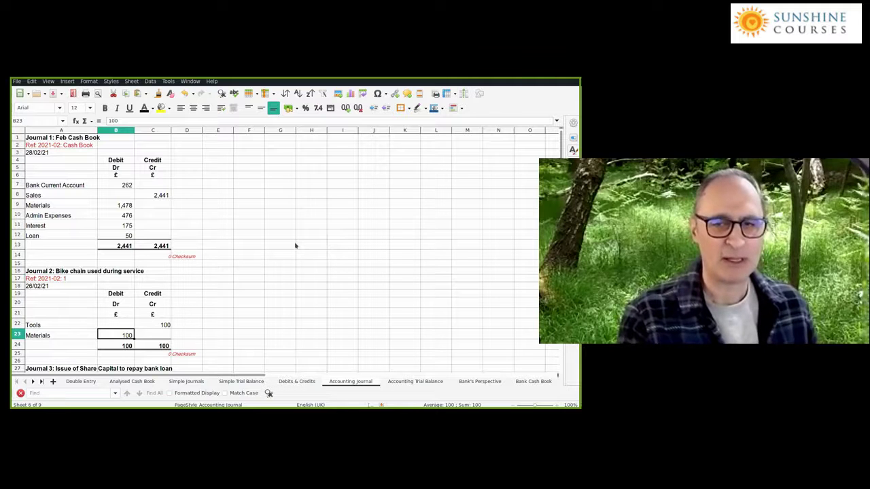
# Compare Journal 2's Debit and Credit totals in row 24 and check the checksum below them.
pyautogui.press('Up')
pyautogui.press('Right')
pyautogui.press('Left')
pyautogui.press('Down')
pyautogui.press('Down')
pyautogui.press('Right')
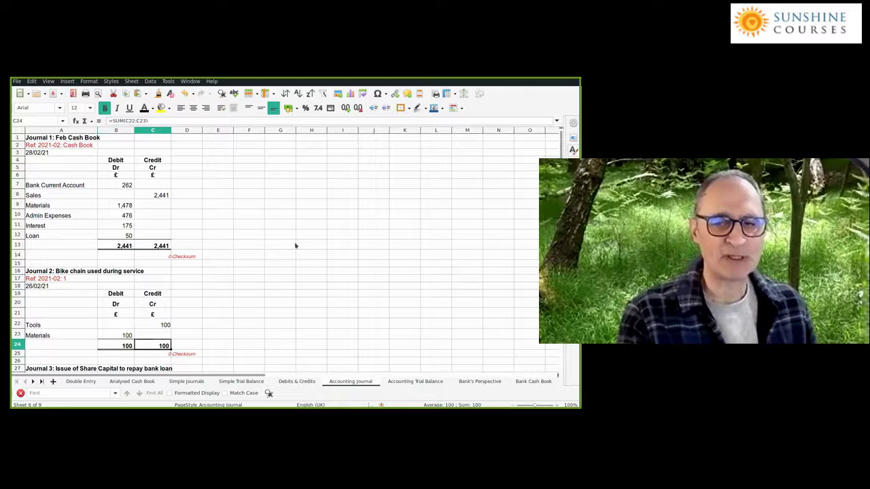
pyautogui.press('Left')
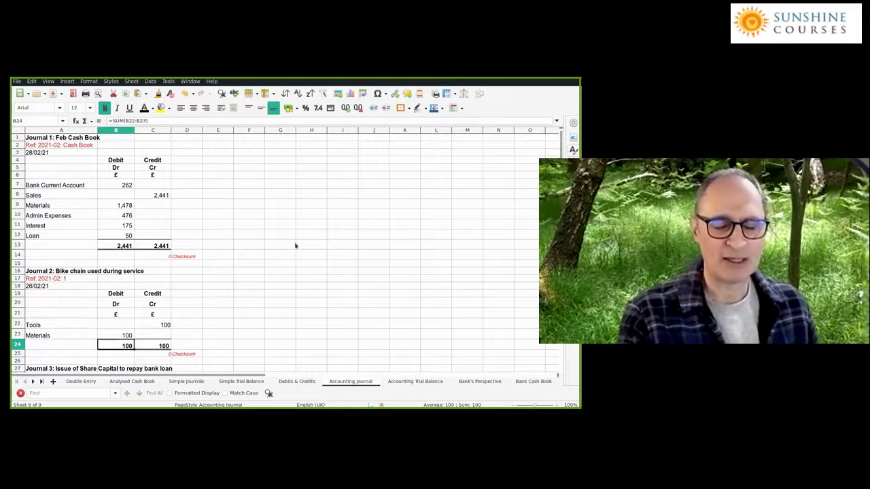
pyautogui.press('Right')
pyautogui.press('Down')
# Review Journal 2's reference in A17 and its date in A18.
pyautogui.press('Up')
pyautogui.press('Up')
pyautogui.press('Up')
pyautogui.press('Up')
pyautogui.press('Up')
pyautogui.press('Up')
pyautogui.press('Up')
pyautogui.press('Up')
pyautogui.press('Left')
pyautogui.press('Left')
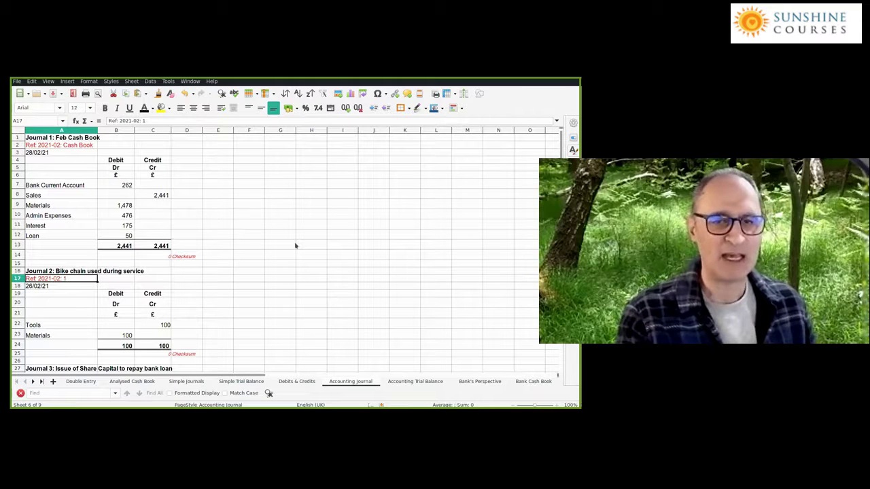
pyautogui.press('Down')
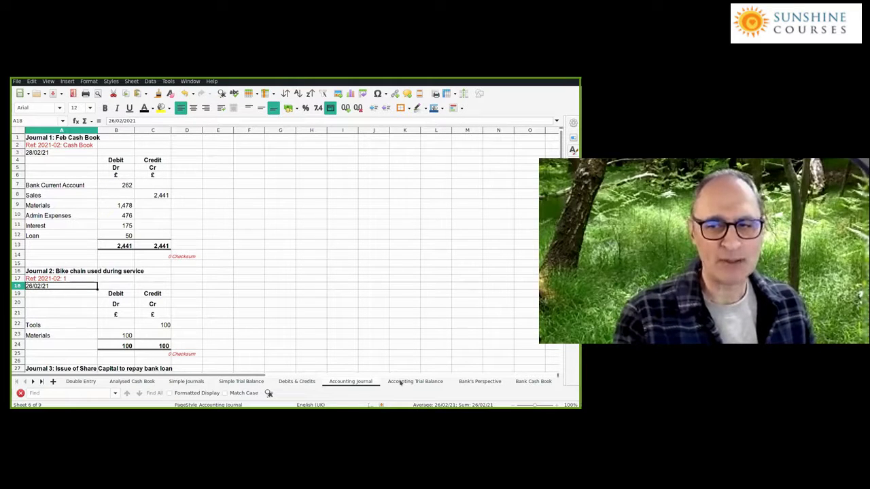
# Compare the Accounting Trial Balance sheet's layout with the Simple Trial Balance sheet.
pyautogui.click(400, 383)
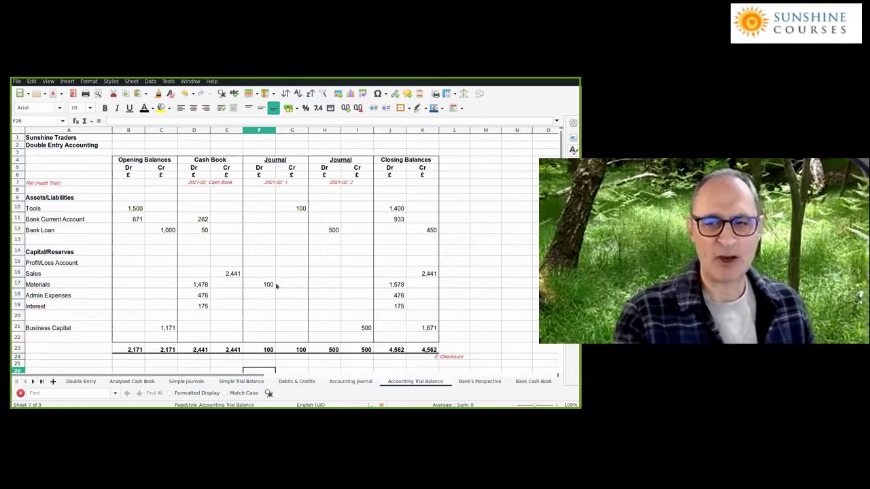
pyautogui.click(237, 382)
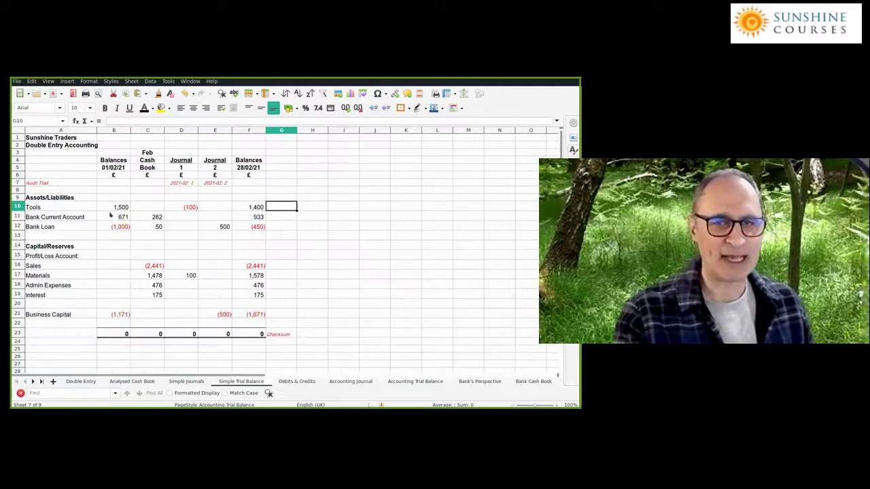
pyautogui.click(405, 381)
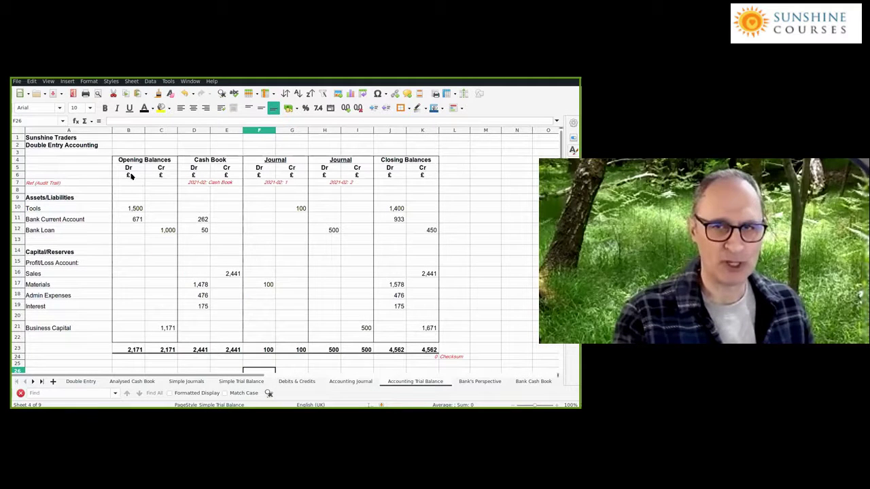
# Compare the Tools opening balance in B10 on Simple Trial Balance with its Dr entry on Accounting Trial Balance.
pyautogui.click(130, 169)
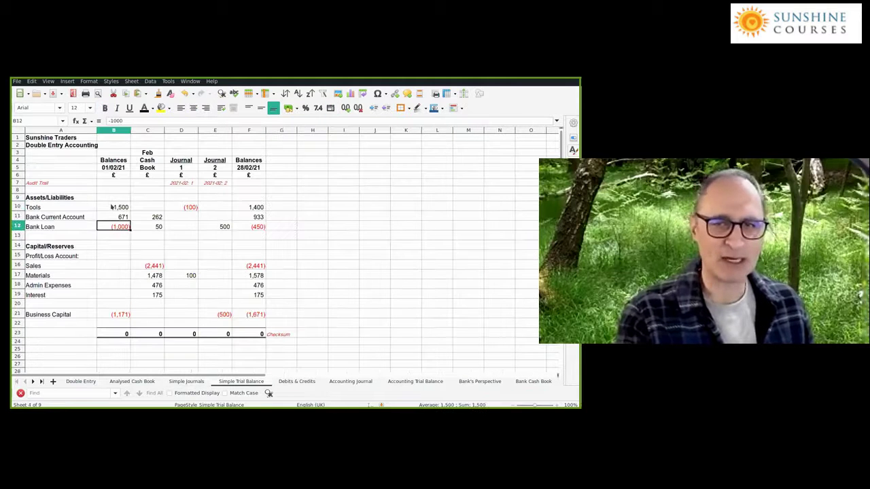
pyautogui.press('Up')
pyautogui.press('Up')
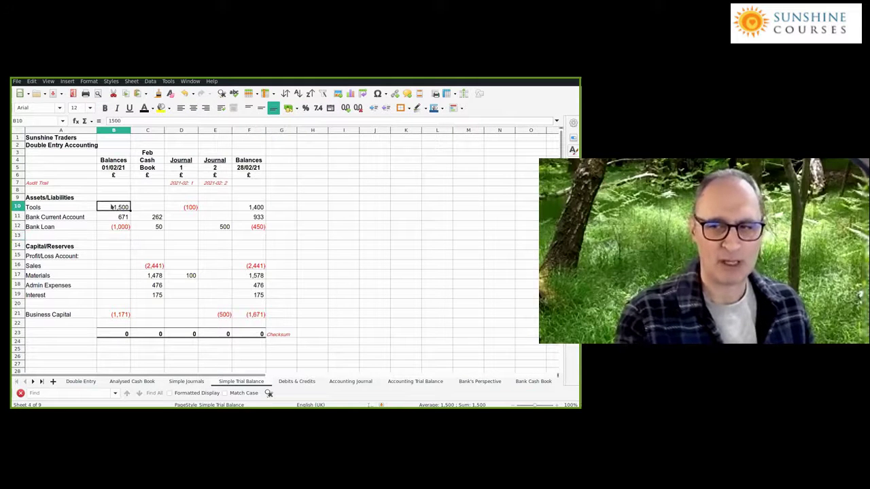
pyautogui.click(401, 380)
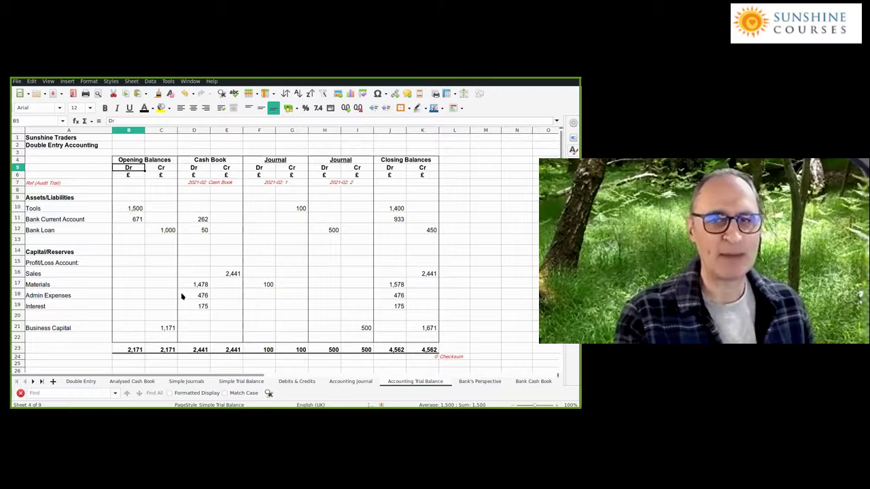
pyautogui.press('Down')
pyautogui.press('Down')
pyautogui.press('Down')
pyautogui.press('Down')
pyautogui.press('Down')
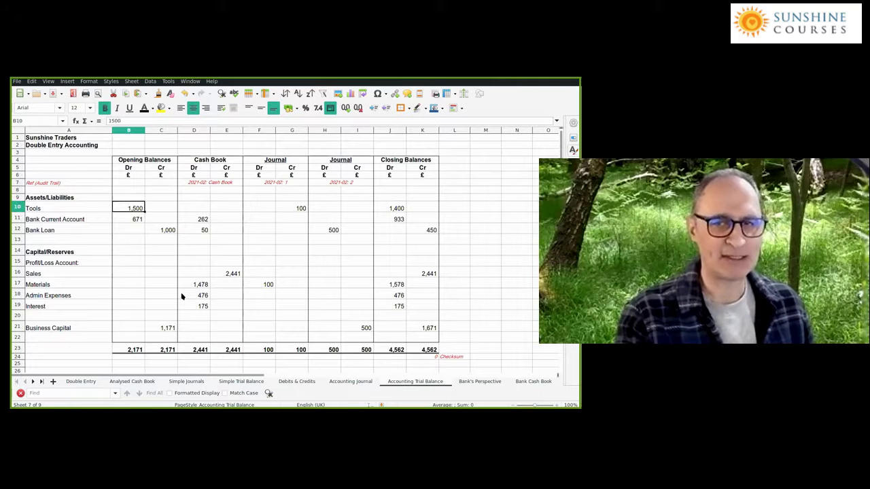
# Review the Tools row's opening Dr and Cr cells and its Cash Book Dr cell on Accounting Trial Balance.
pyautogui.press('Right')
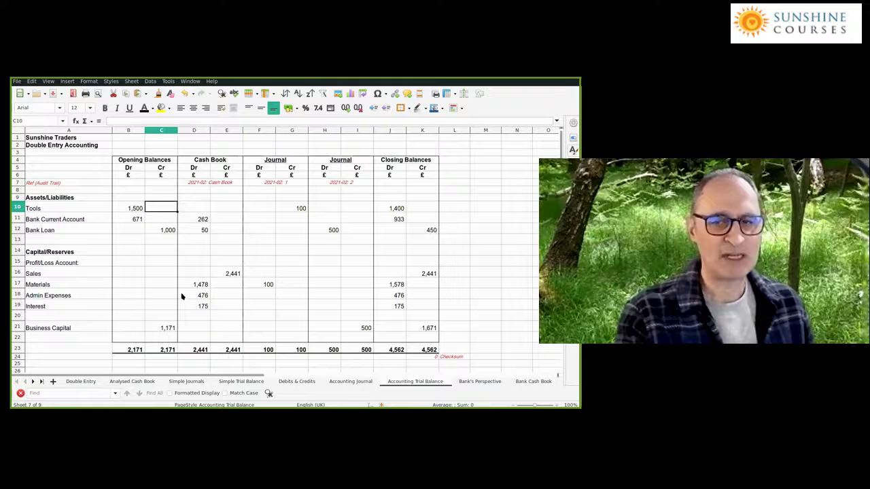
pyautogui.press('Left')
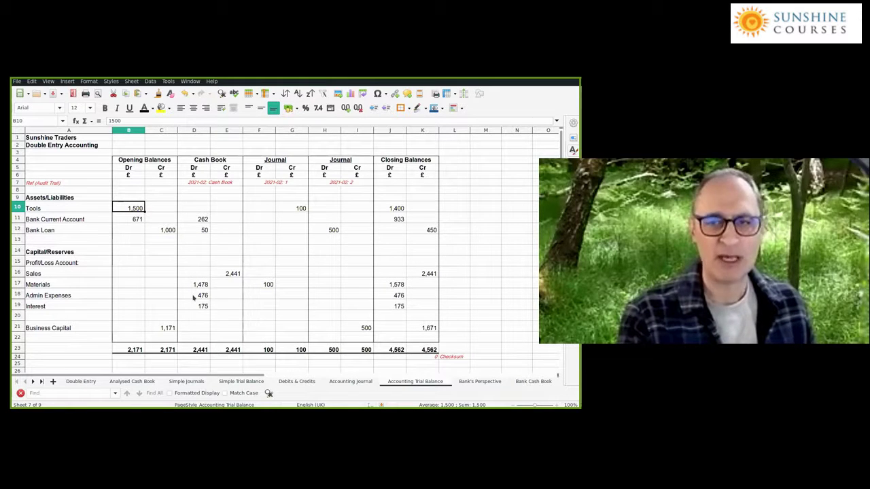
pyautogui.press('Right')
pyautogui.press('Right')
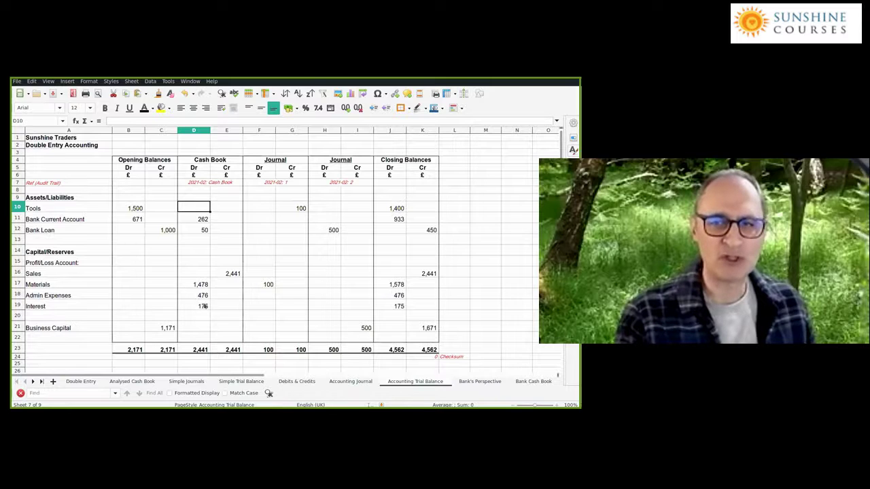
# Compare the Cash Book entries for Bank Current Account and Bank Loan with Journal 1 on the Accounting Journal sheet.
pyautogui.click(351, 382)
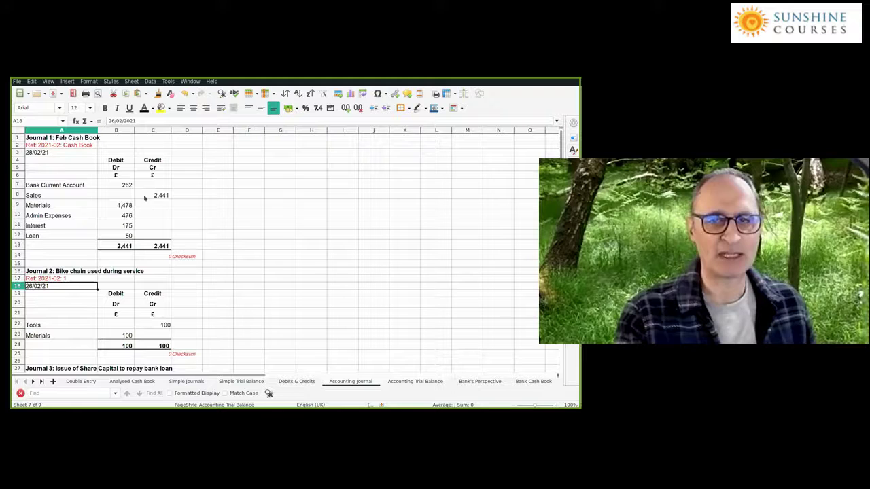
pyautogui.click(400, 382)
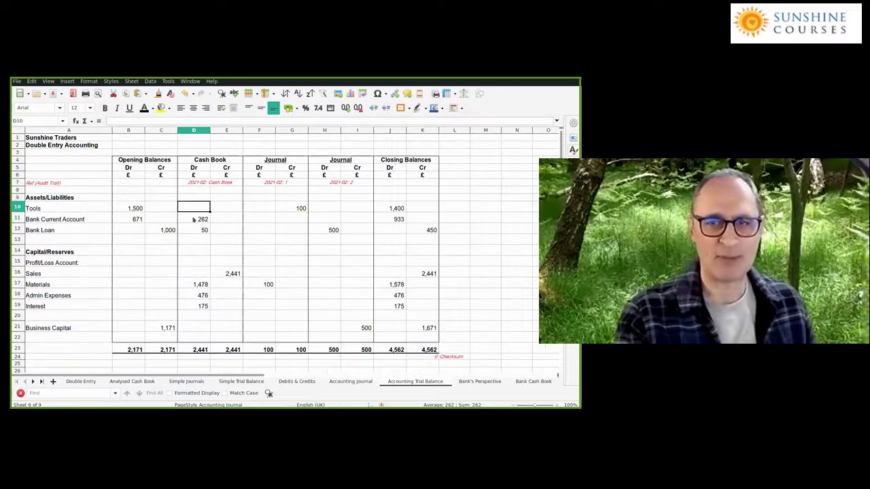
pyautogui.click(193, 219)
pyautogui.press('Down')
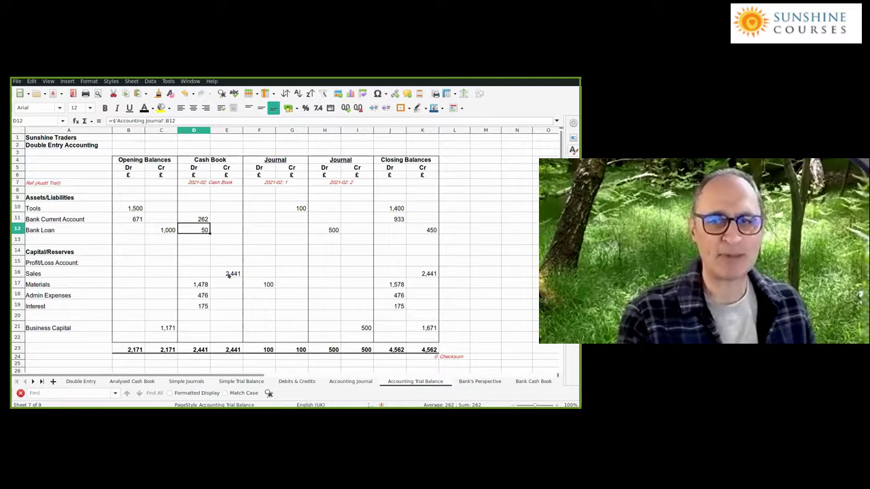
pyautogui.click(343, 382)
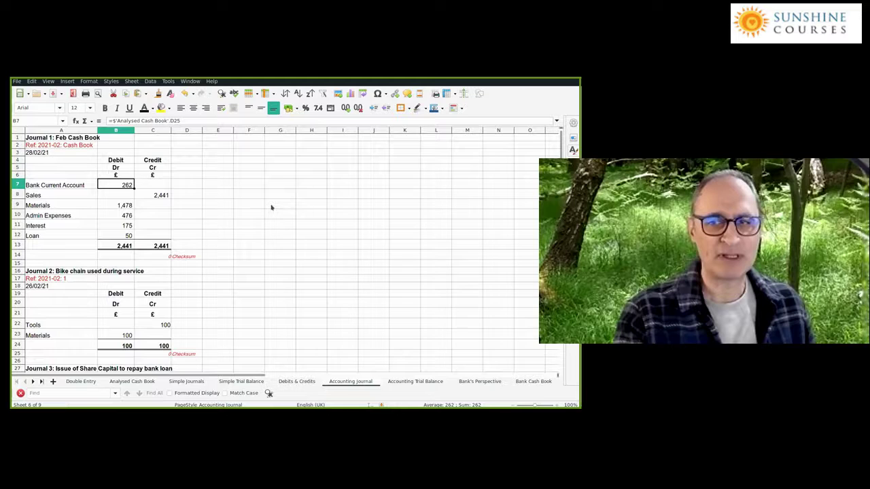
# Trace the Tools and Materials entries to Journal 2, and check the Bank Loan and Business Capital entries under reference 2021-02: 2.
pyautogui.hotkey('ctrl', 'pagedown')
pyautogui.press('Right')
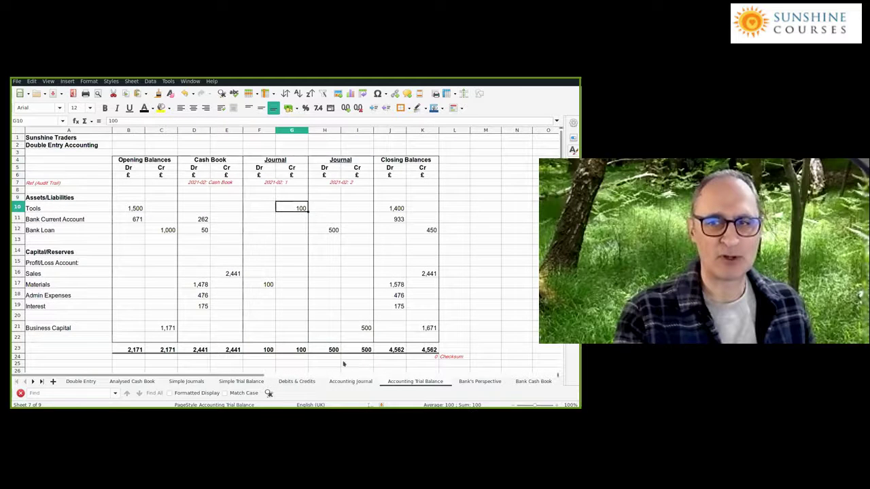
pyautogui.hotkey('ctrl', 'pageup')
pyautogui.press('Right')
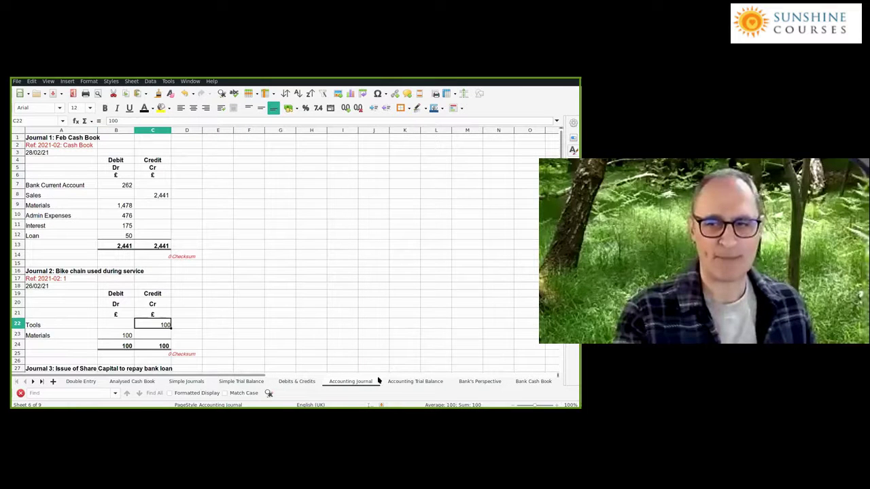
pyautogui.hotkey('ctrl', 'pagedown')
pyautogui.click(265, 286)
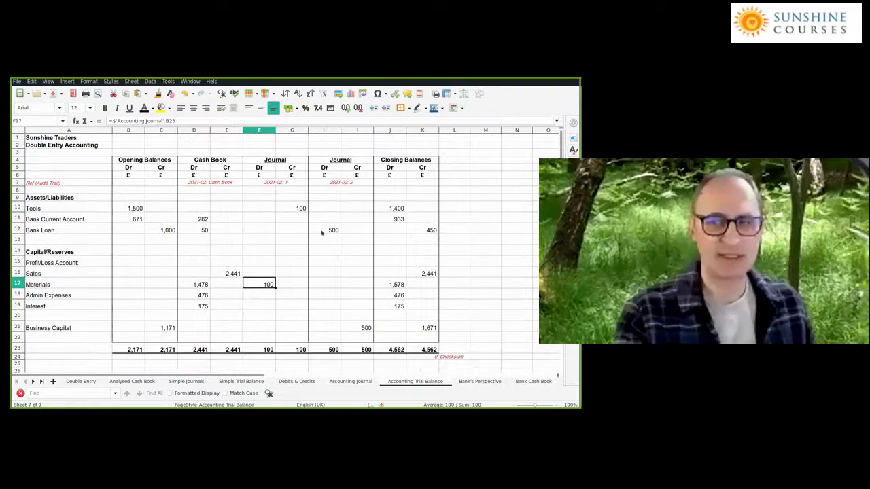
pyautogui.click(327, 228)
pyautogui.click(351, 331)
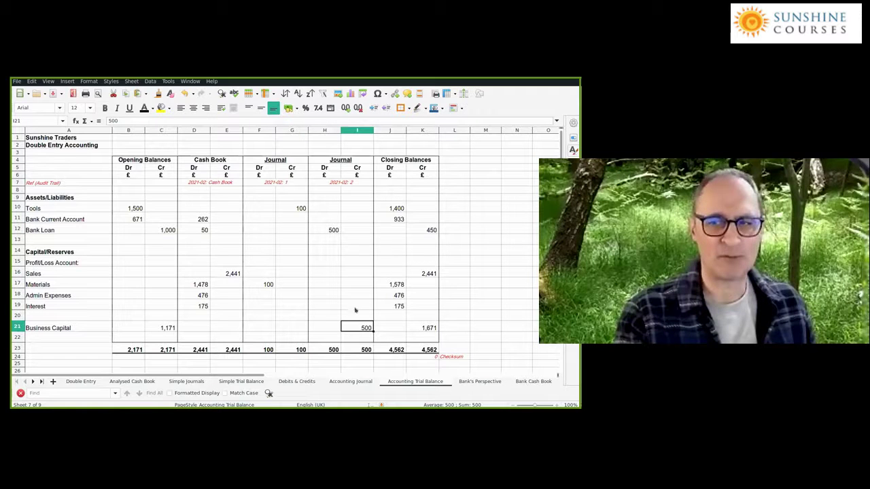
# Examine the Tools closing balance formula in J10 and trace row 10 across the opening, Cash Book and Journal columns.
pyautogui.click(392, 209)
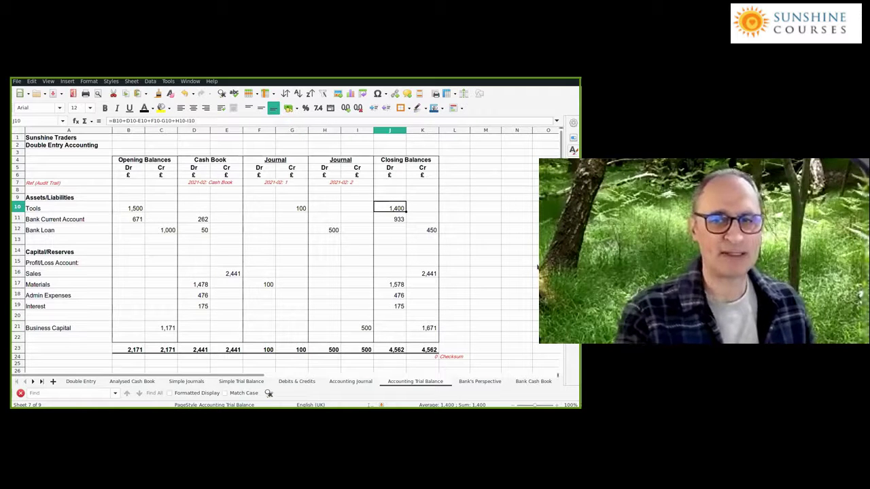
pyautogui.press('Left')
pyautogui.press('Left')
pyautogui.press('Left')
pyautogui.press('Left')
pyautogui.press('Left')
pyautogui.press('Left')
pyautogui.press('Left')
pyautogui.press('Left')
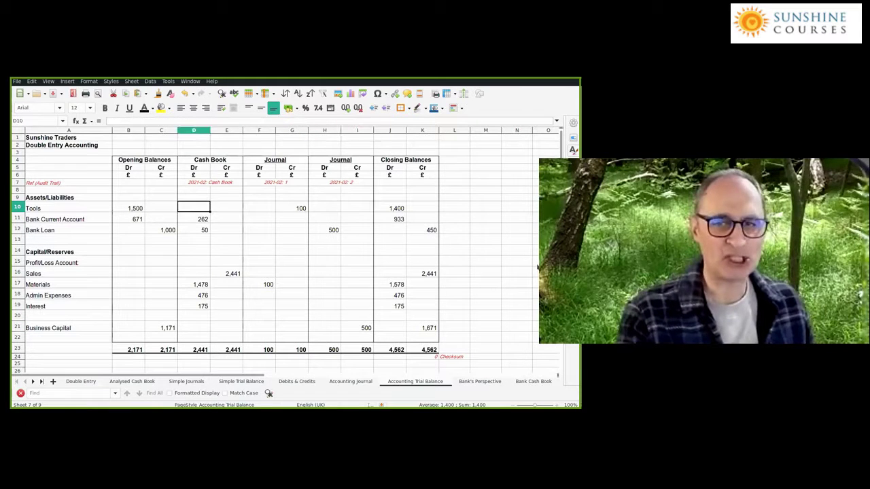
pyautogui.press('Right')
pyautogui.press('Right')
pyautogui.press('Right')
pyautogui.press('Right')
pyautogui.press('Right')
pyautogui.press('Right')
pyautogui.press('Right')
pyautogui.press('Right')
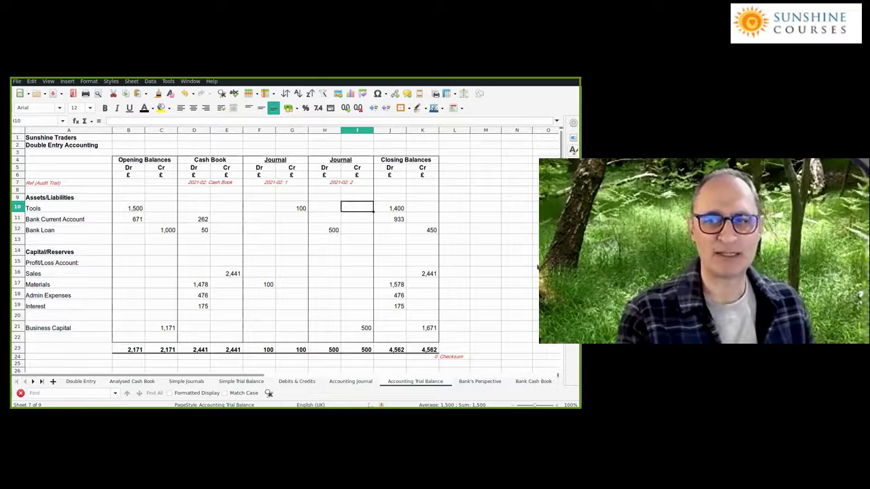
pyautogui.press('Down')
pyautogui.press('Up')
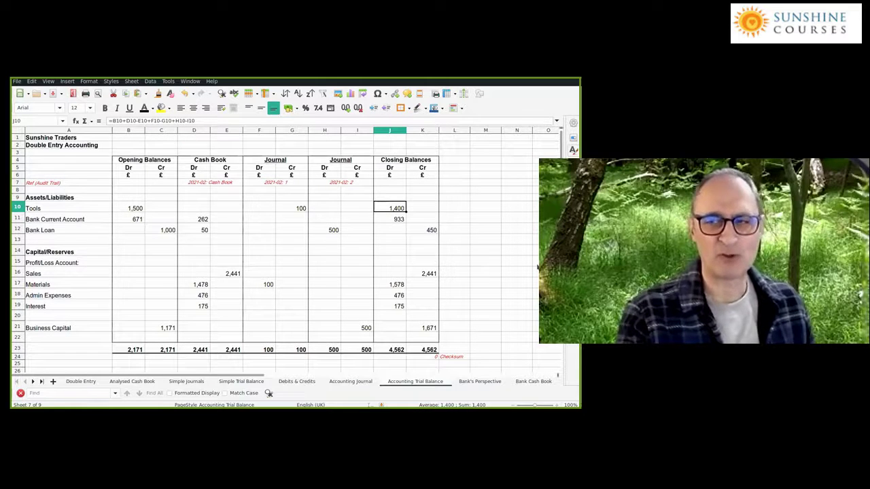
# Check the closing balances checksum in K24 and compare Accounting Trial Balance with Simple Trial Balance.
pyautogui.click(433, 359)
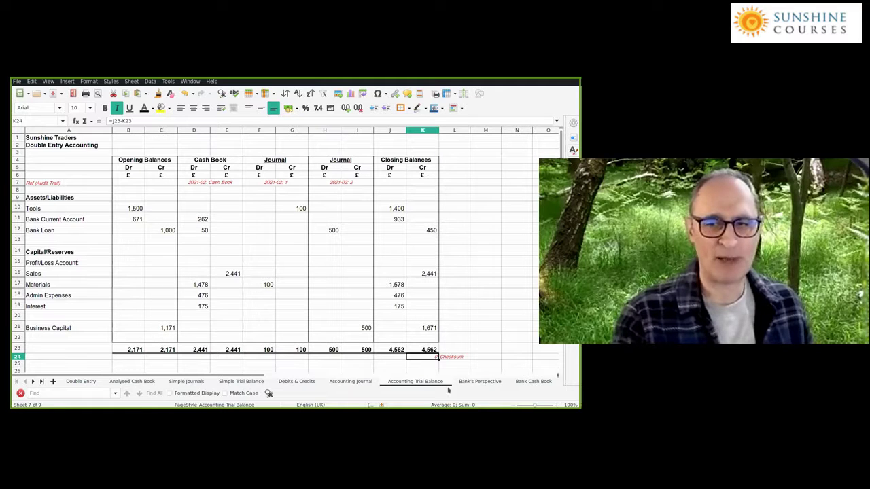
pyautogui.click(242, 382)
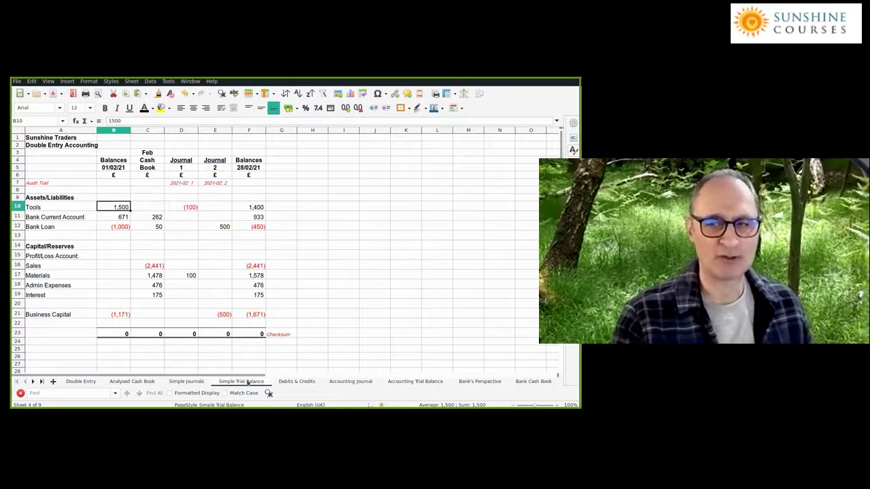
pyautogui.click(401, 384)
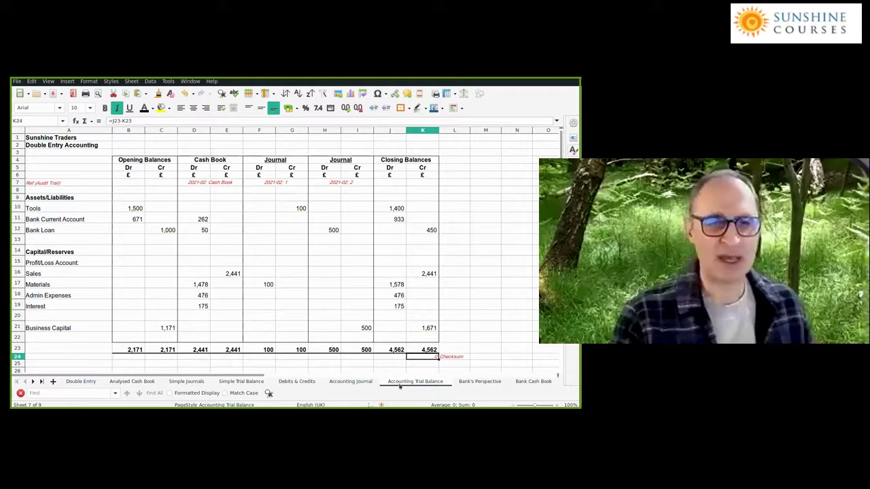
pyautogui.click(233, 382)
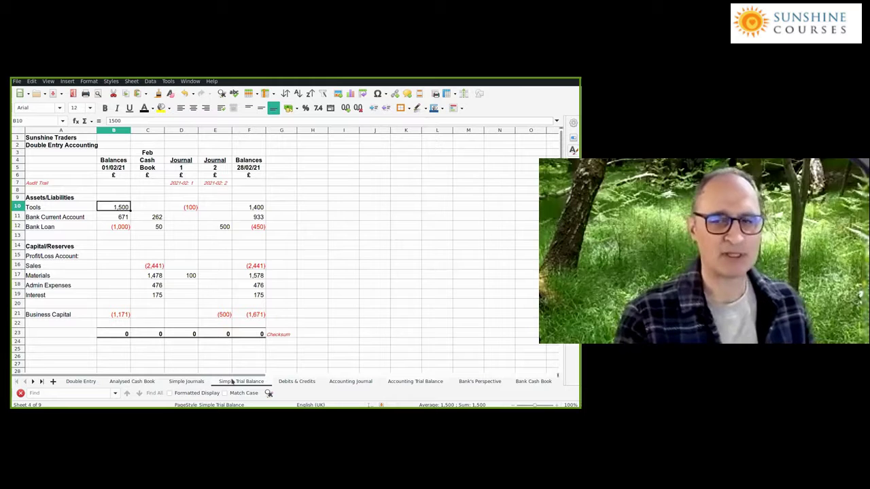
pyautogui.click(405, 384)
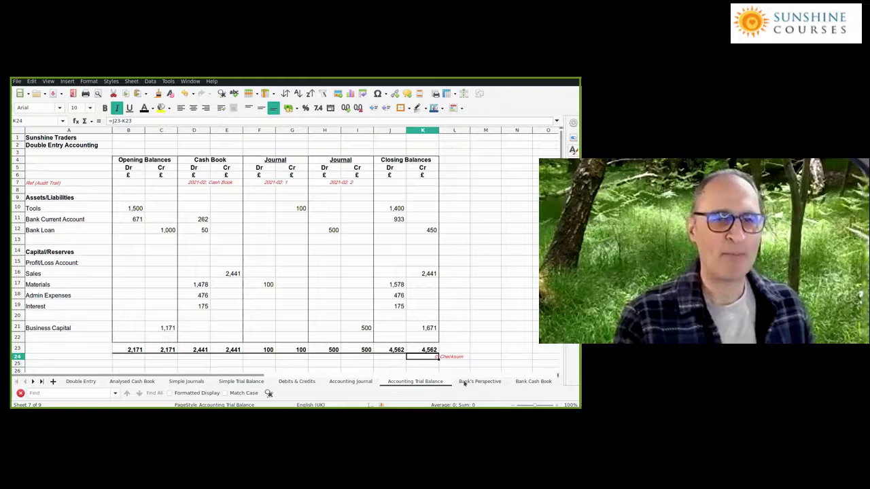
# Review the B/F column of Our Balance Sheet on the Bank's Perspective sheet, from Bank Current account to the checksum in B14.
pyautogui.click(465, 383)
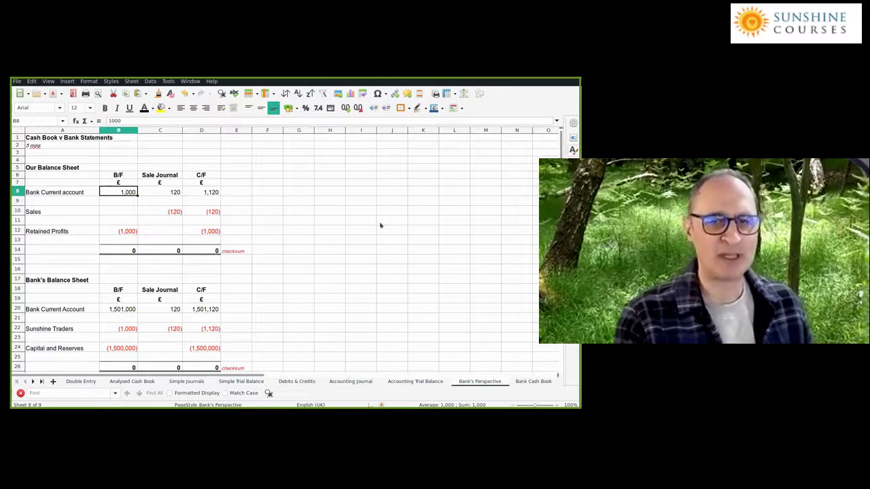
pyautogui.press('Down')
pyautogui.press('Down')
pyautogui.press('Down')
pyautogui.press('Down')
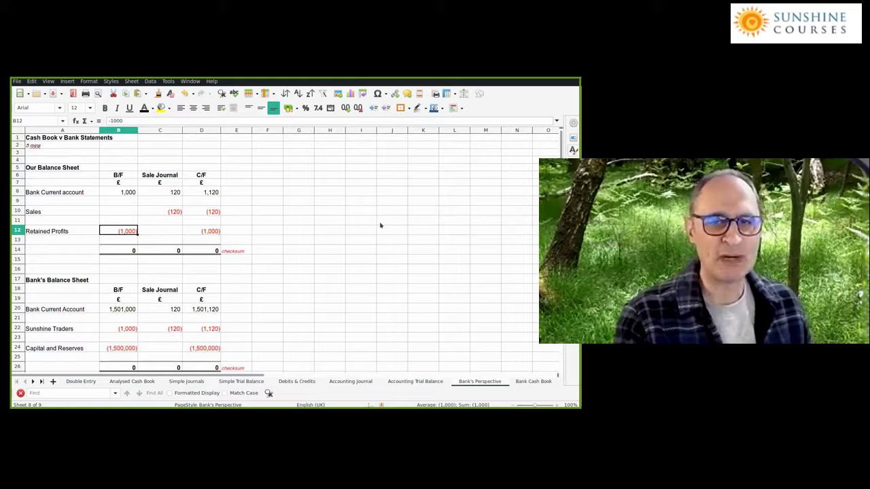
pyautogui.press('Down')
pyautogui.press('Down')
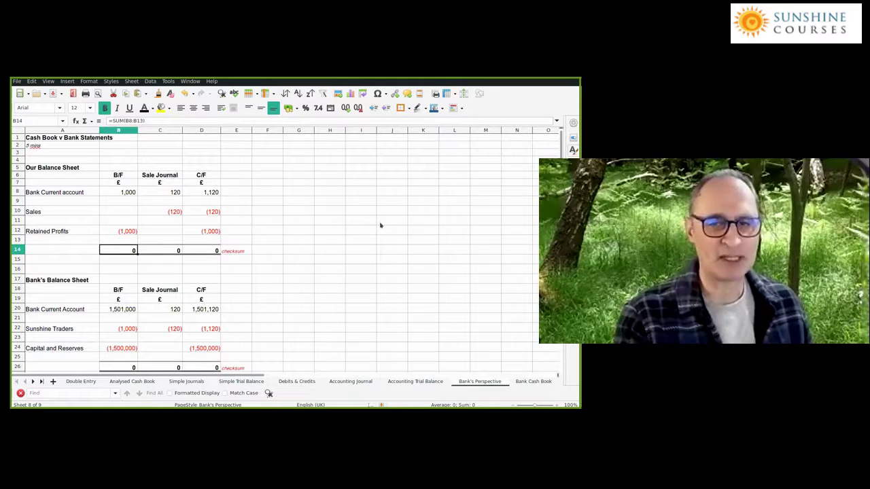
# Review the B/F amounts for Bank Current Account and Sunshine Traders in the Bank's Balance Sheet.
pyautogui.press('Down')
pyautogui.press('Down')
pyautogui.press('Down')
pyautogui.press('Down')
pyautogui.press('Down')
pyautogui.press('Down')
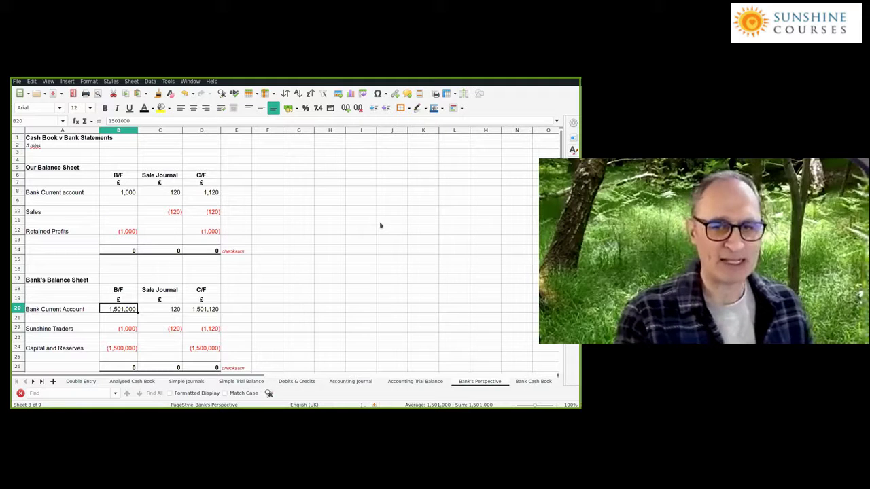
pyautogui.press('Down')
pyautogui.press('Down')
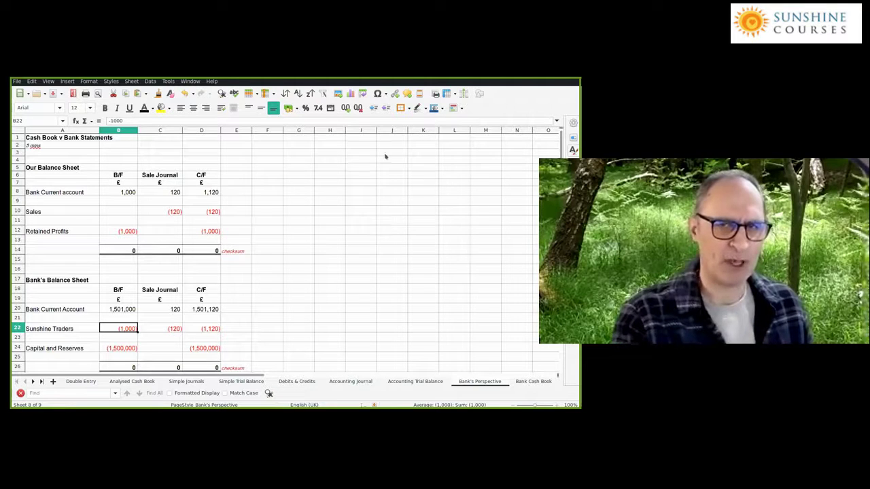
# Compare our bank balance in B8 with the bank's own current account in B20 and its Sunshine Traders balance in B22.
pyautogui.click(123, 192)
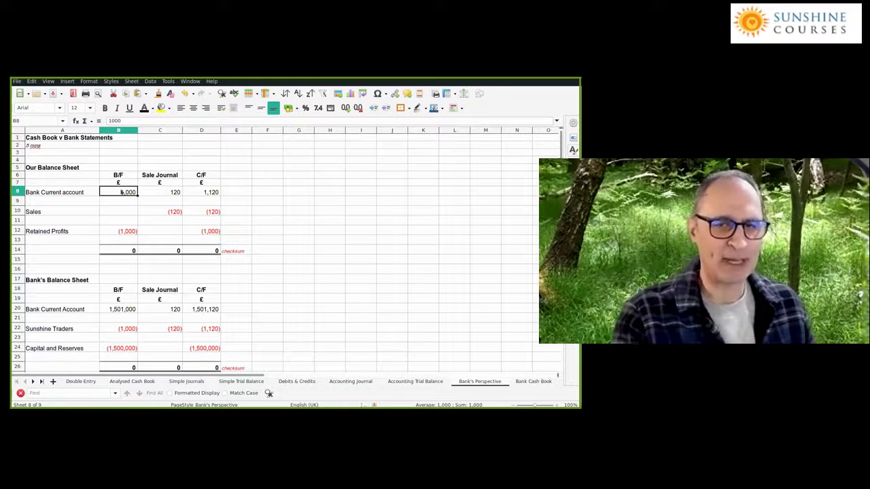
pyautogui.click(121, 309)
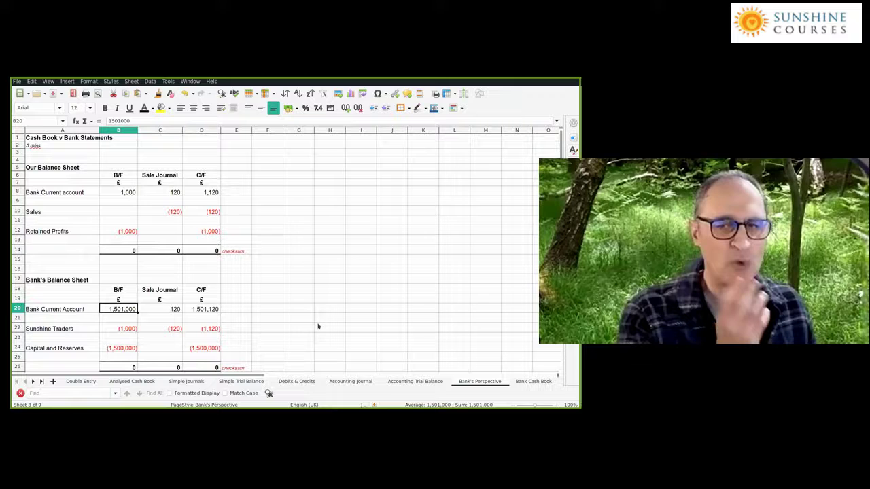
pyautogui.click(124, 329)
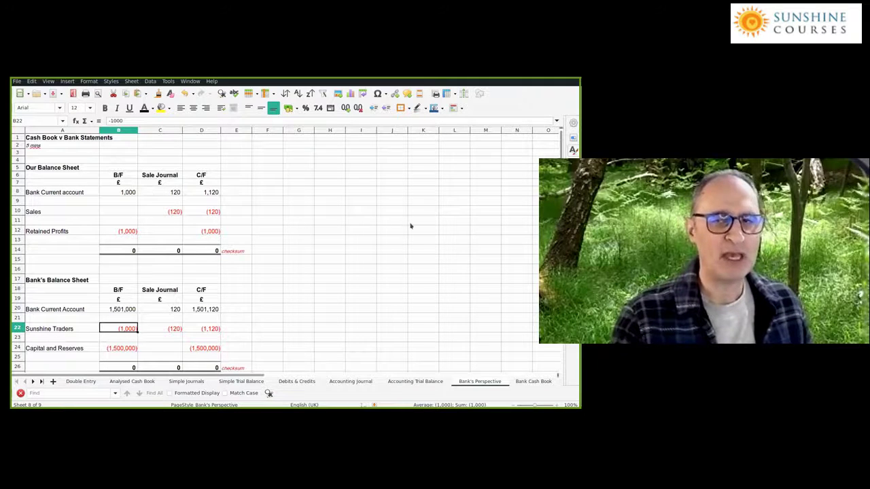
# Compare the Sale Journal entries for Bank Current account in C8 and Sales in C10 on Our Balance Sheet.
pyautogui.hotkey('ctrl', 'z')
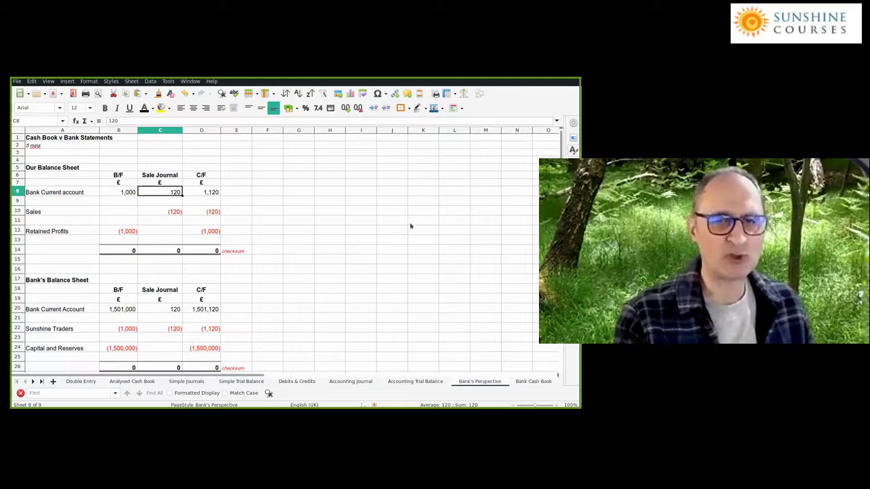
pyautogui.press('Down')
pyautogui.press('Down')
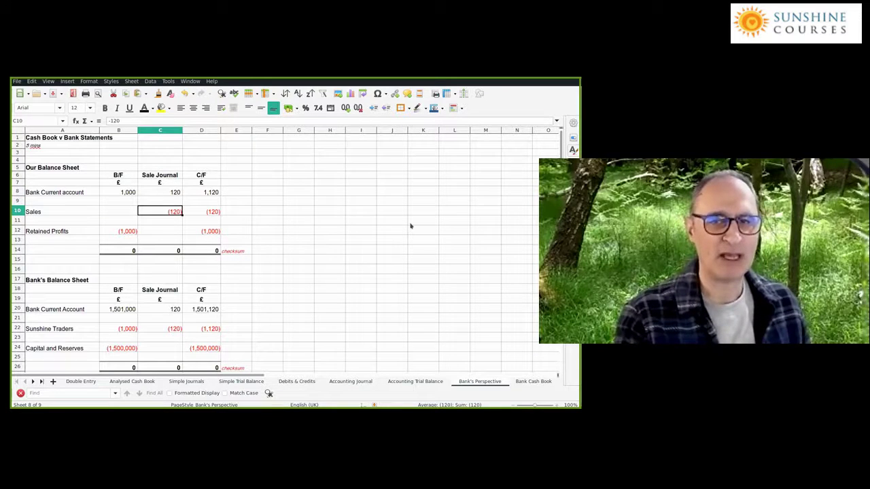
pyautogui.press('Up')
pyautogui.press('Up')
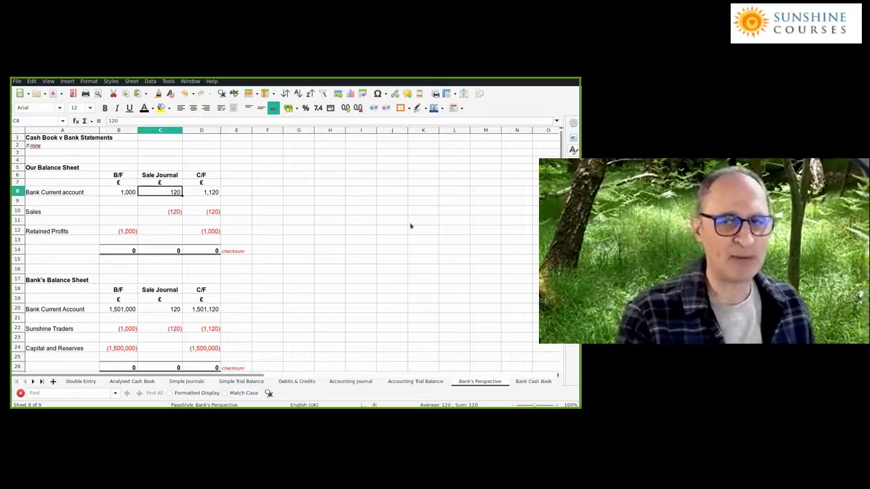
pyautogui.press('Down')
pyautogui.press('Down')
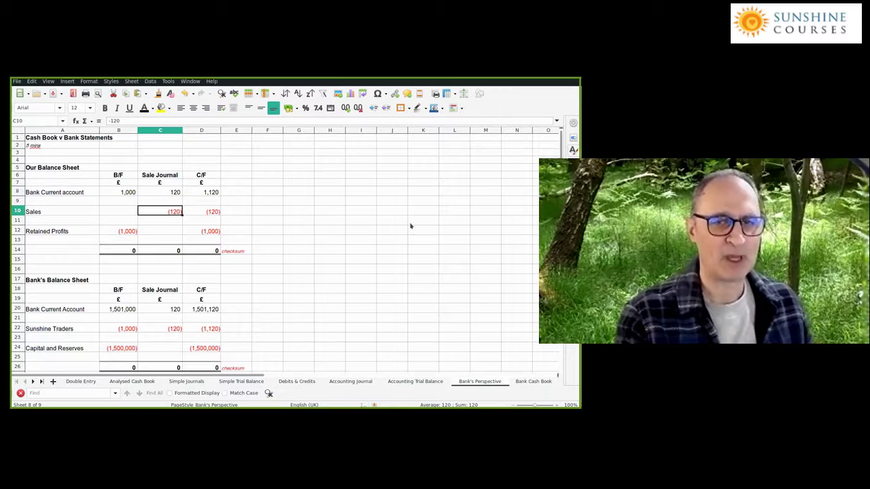
pyautogui.press('Up')
pyautogui.press('Up')
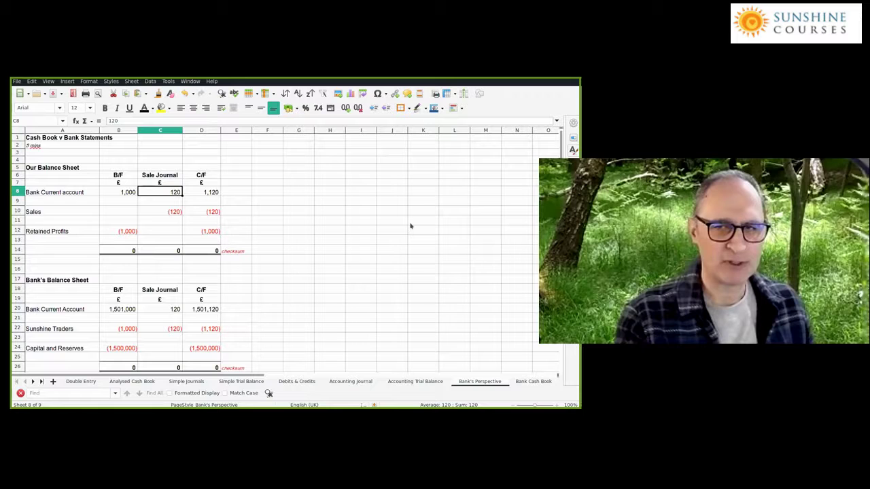
# Review the Sale Journal entries for Bank Current Account in C20 and Sunshine Traders in C22 on the Bank's Balance Sheet.
pyautogui.press('Down')
pyautogui.press('Down')
pyautogui.press('Down')
pyautogui.press('Down')
pyautogui.press('Down')
pyautogui.press('Down')
pyautogui.press('Down')
pyautogui.press('Down')
pyautogui.press('Down')
pyautogui.press('Down')
pyautogui.press('Down')
pyautogui.press('Down')
pyautogui.press('Down')
pyautogui.press('Down')
pyautogui.press('Down')
pyautogui.press('Down')
pyautogui.press('Up')
pyautogui.press('Up')
pyautogui.press('Up')
pyautogui.press('Up')
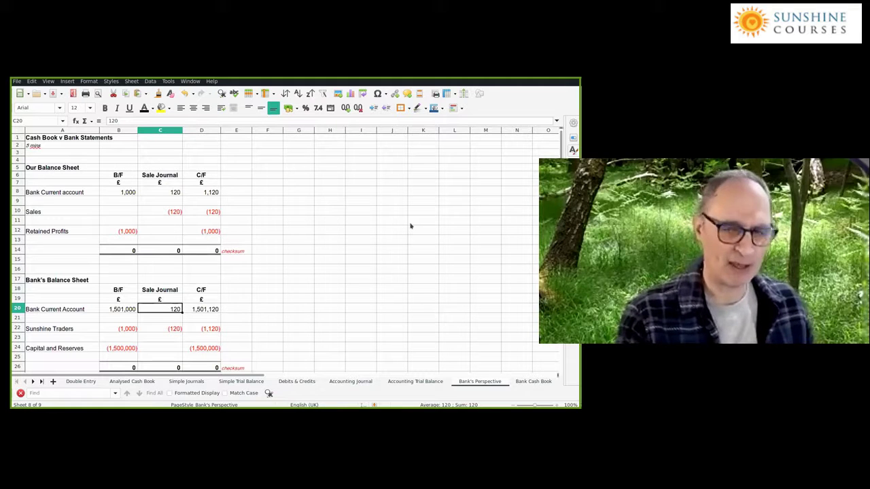
pyautogui.press('Down')
pyautogui.press('Down')
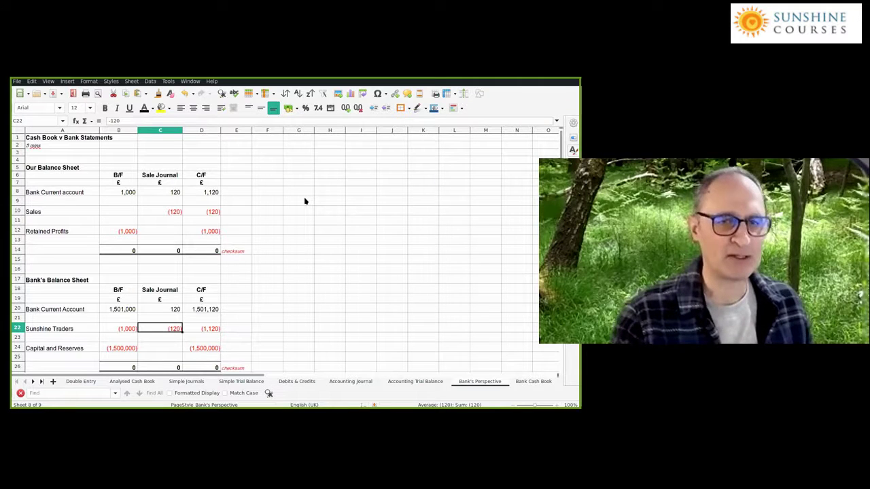
# Compare the carried-forward Bank Current account in D8 on Our Balance Sheet with Sunshine Traders in D22 on the Bank's Balance Sheet.
pyautogui.hotkey('ctrl', 'z')
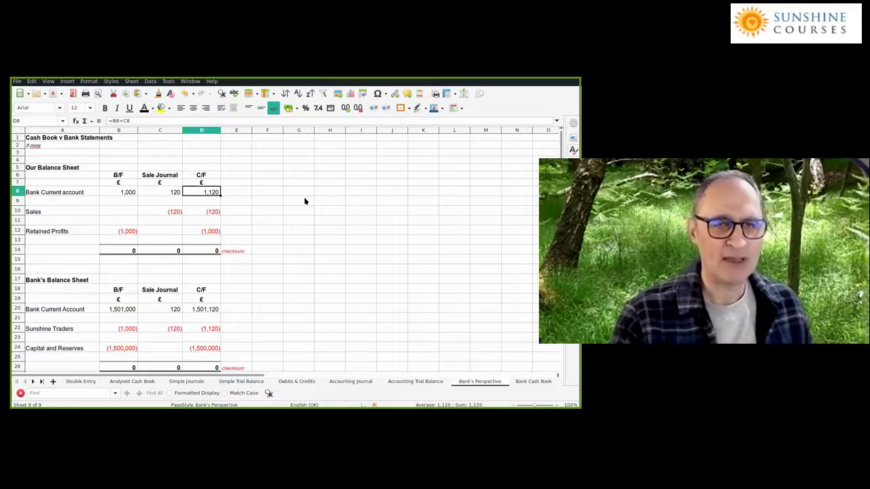
pyautogui.click(210, 329)
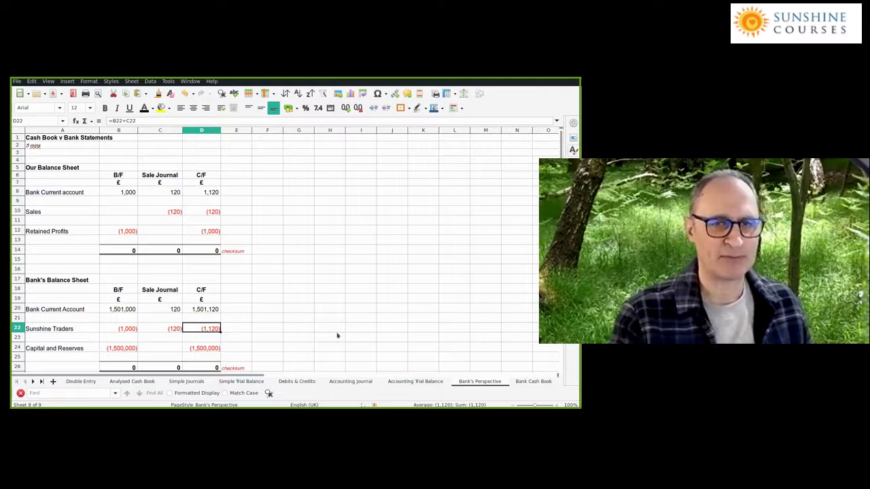
pyautogui.click(208, 193)
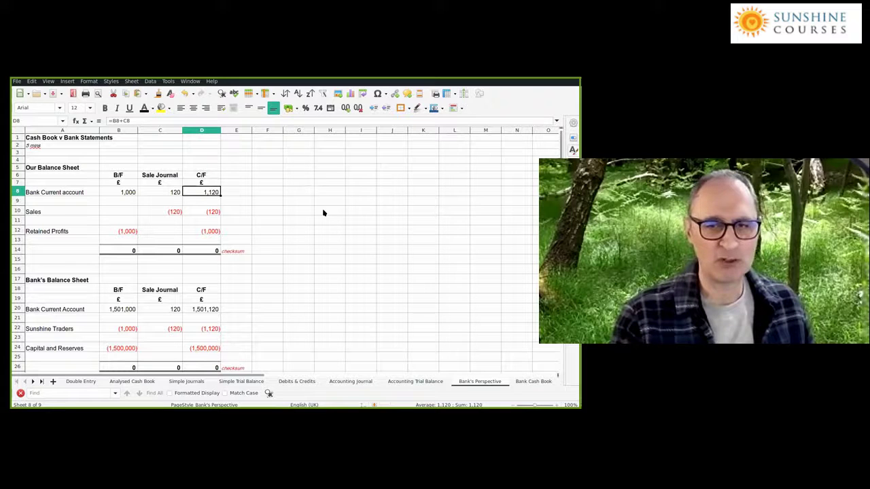
pyautogui.click(211, 332)
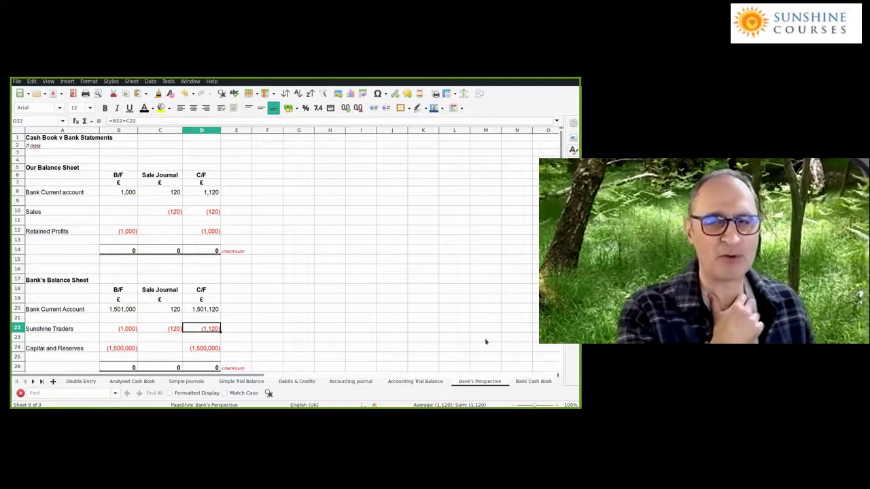
# On the Bank Cash Book sheet, compare the Overseas Travel Ltd debit in C8 of Our Books with the credit in I8 of Bank's Books.
pyautogui.hotkey('ctrl', 'pagedown')
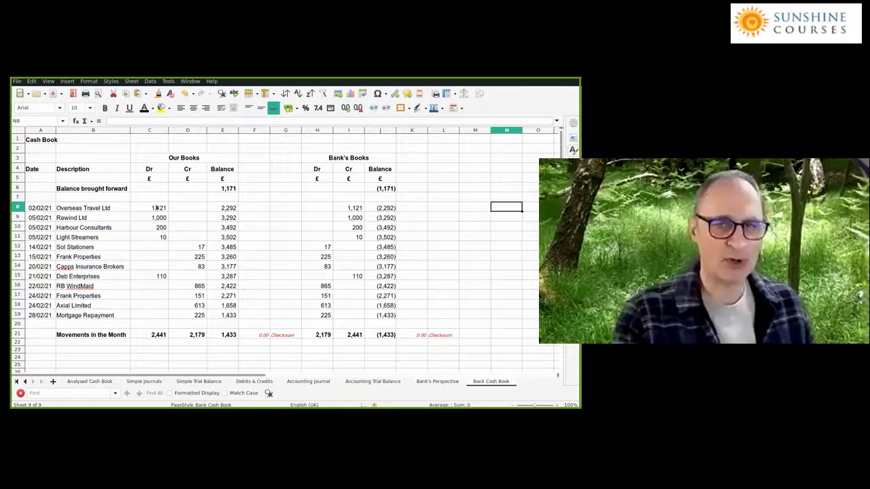
pyautogui.click(153, 217)
pyautogui.press('Down')
pyautogui.press('Up')
pyautogui.press('Up')
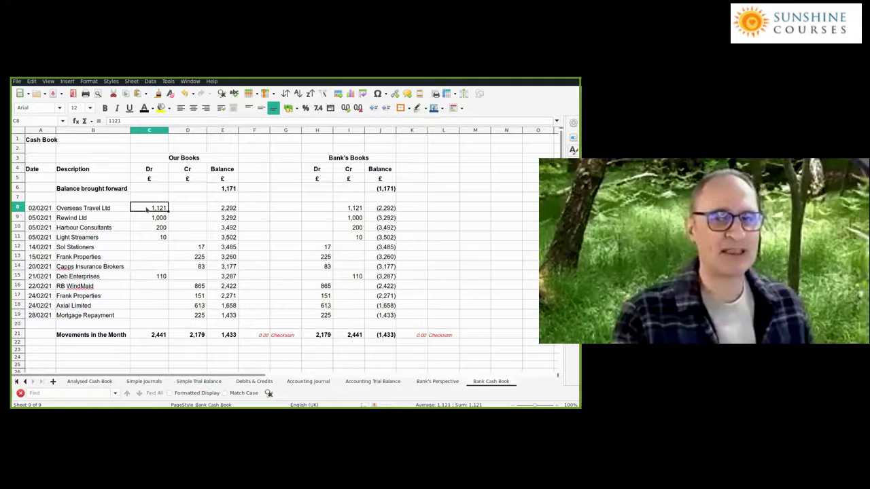
pyautogui.click(339, 209)
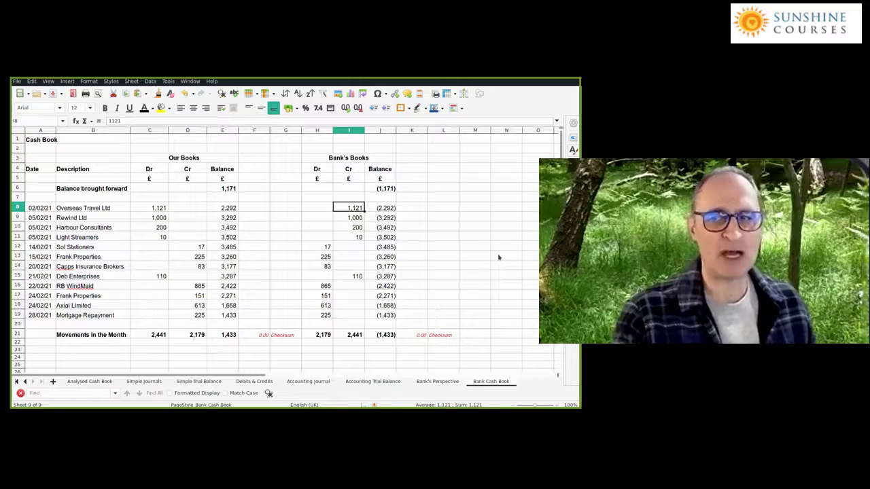
pyautogui.click(165, 208)
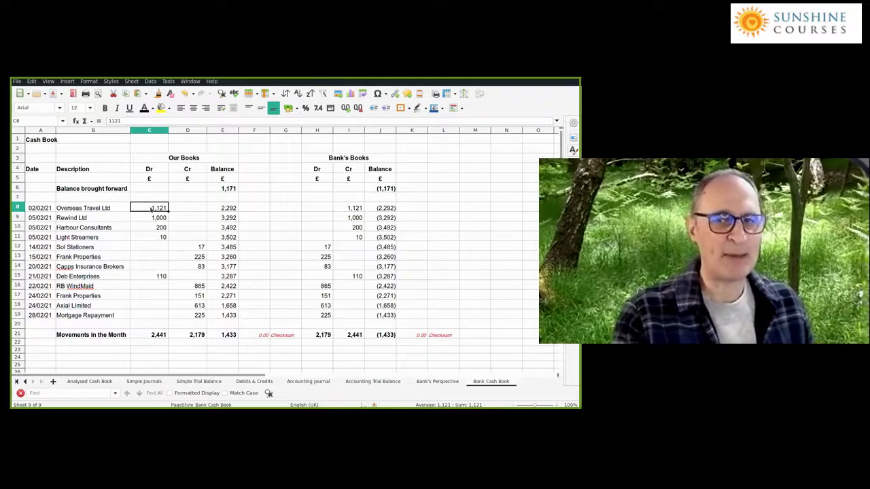
pyautogui.click(350, 209)
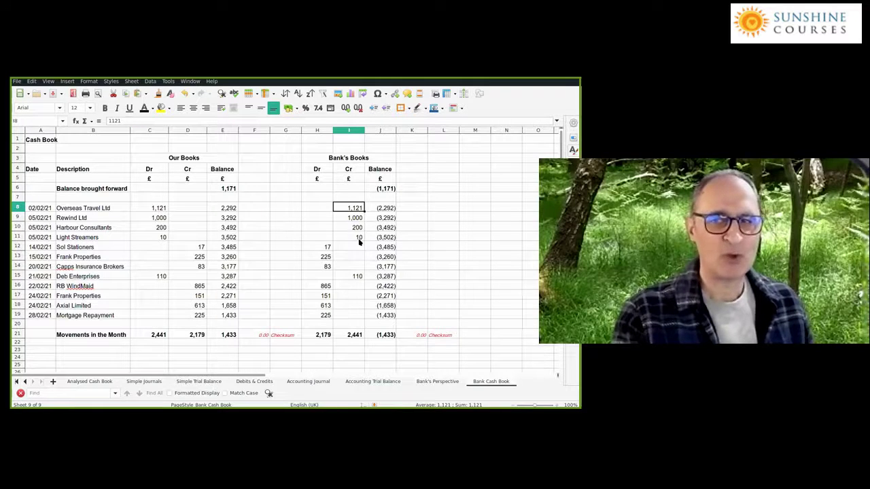
# Examine the Our Books and Bank's Books blocks down to row 21, including the bank's Rewind Ltd credit in I9.
pyautogui.moveTo(145, 160); pyautogui.dragTo(234, 335)
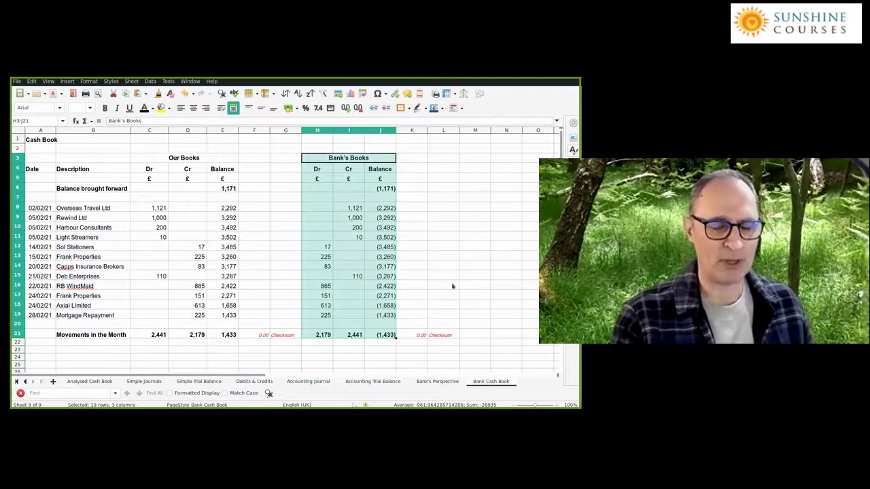
pyautogui.click(456, 216)
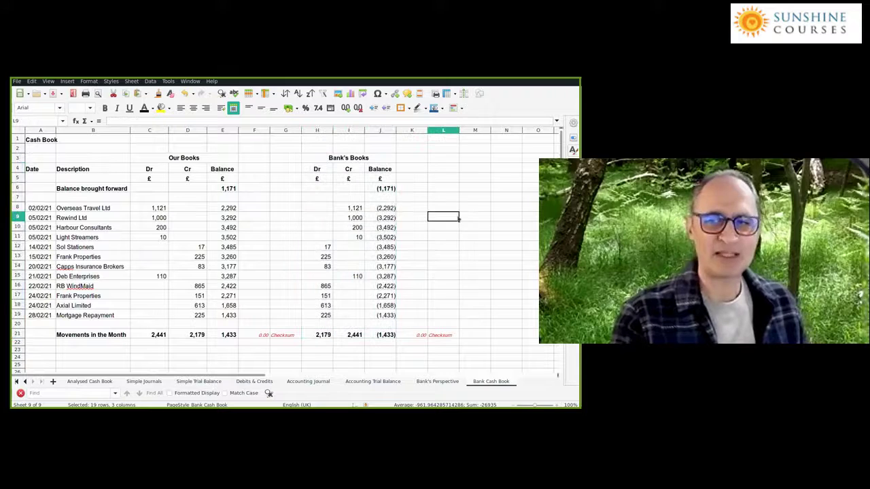
pyautogui.click(355, 216)
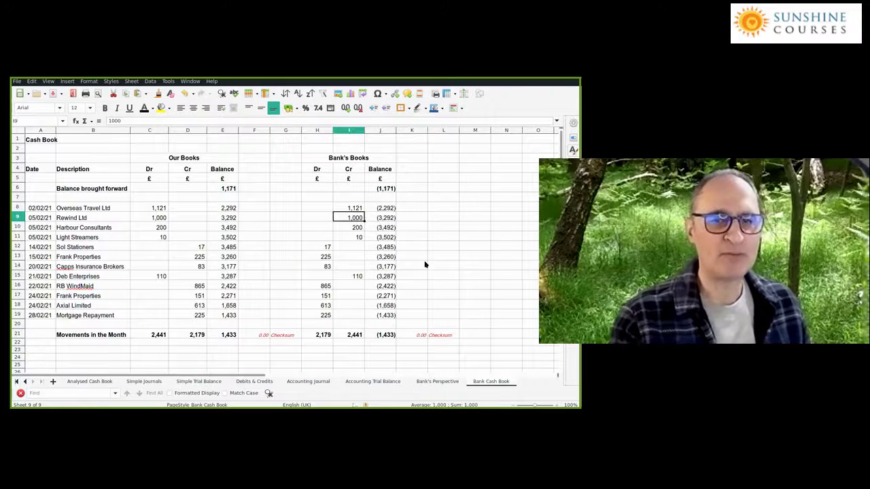